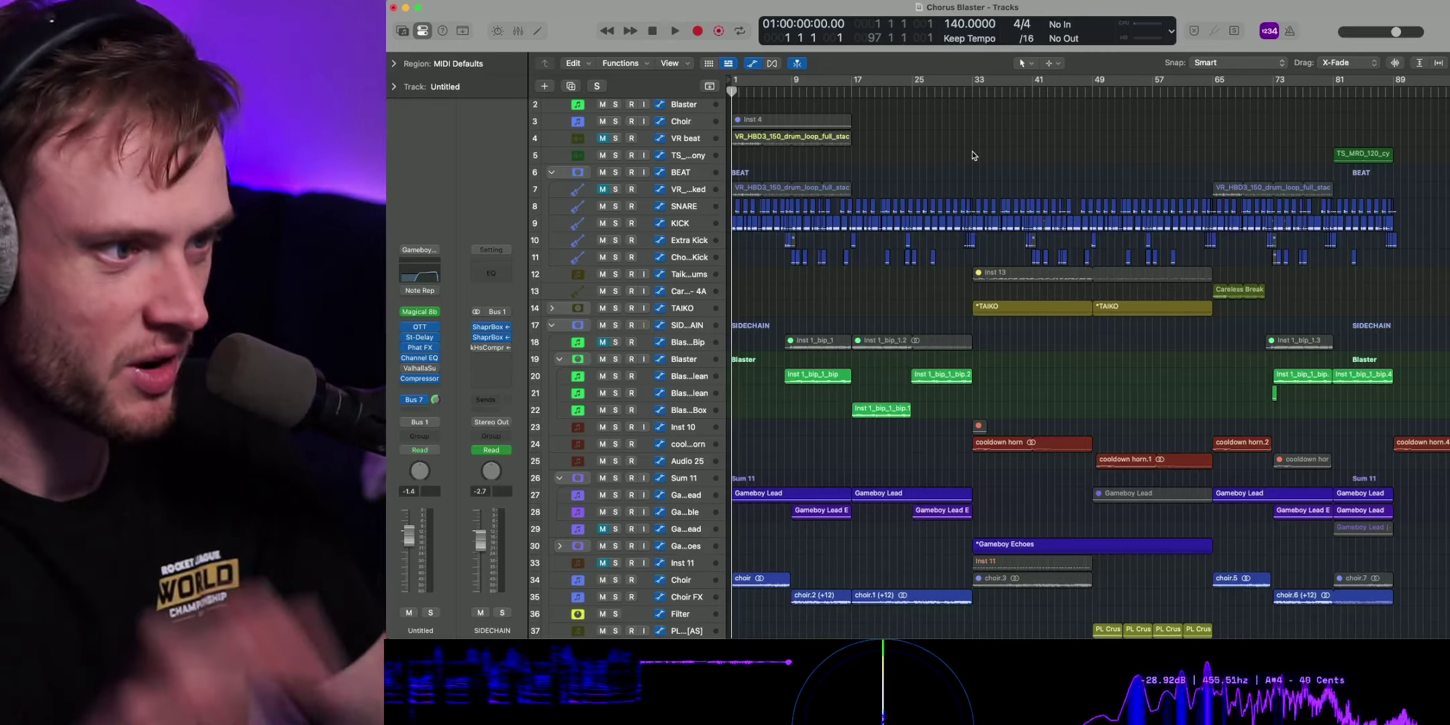
- Select the SIDECHAIN track, open the SPAN analyzer on the stereo output, and move its window clear of the regions at the playhead
scroll(954, 201, "down", 2)
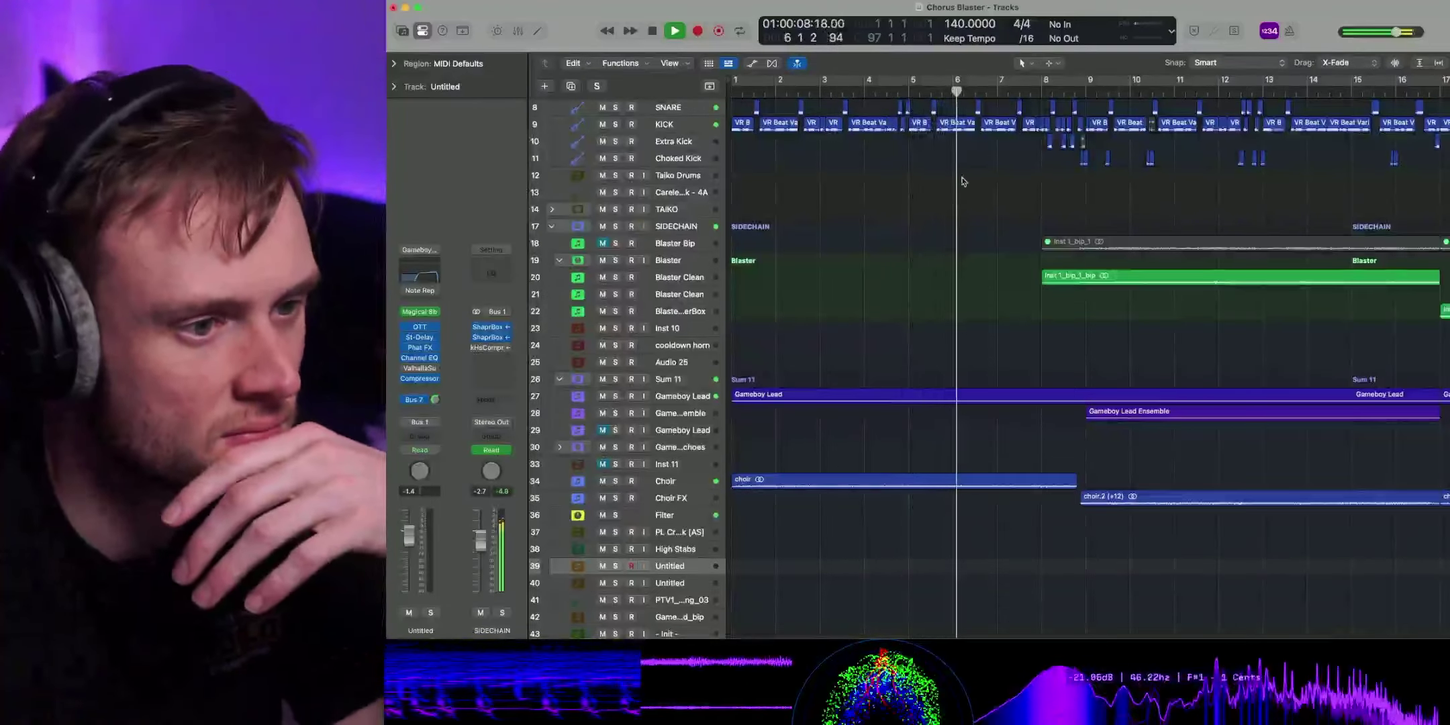
scroll(963, 182, "down", 10)
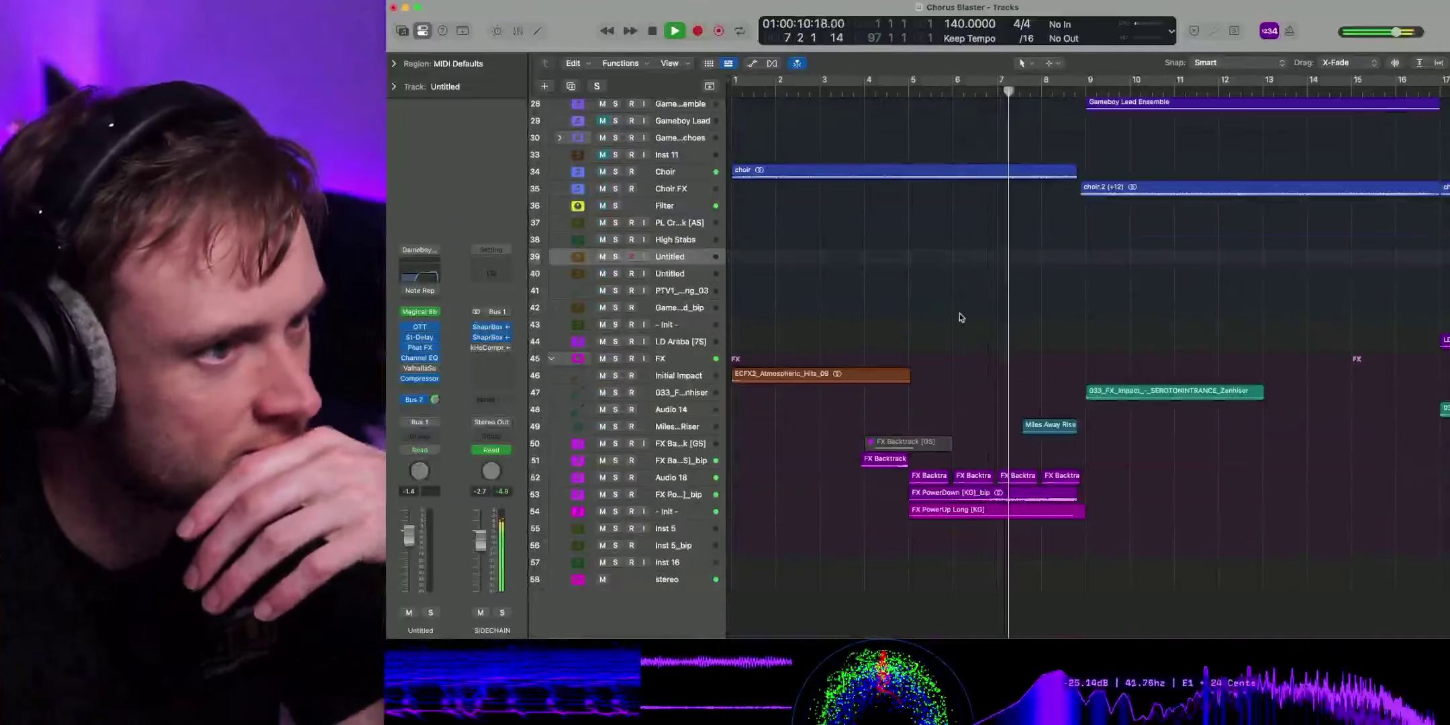
scroll(958, 313, "up", 10)
scroll(956, 313, "up", 1)
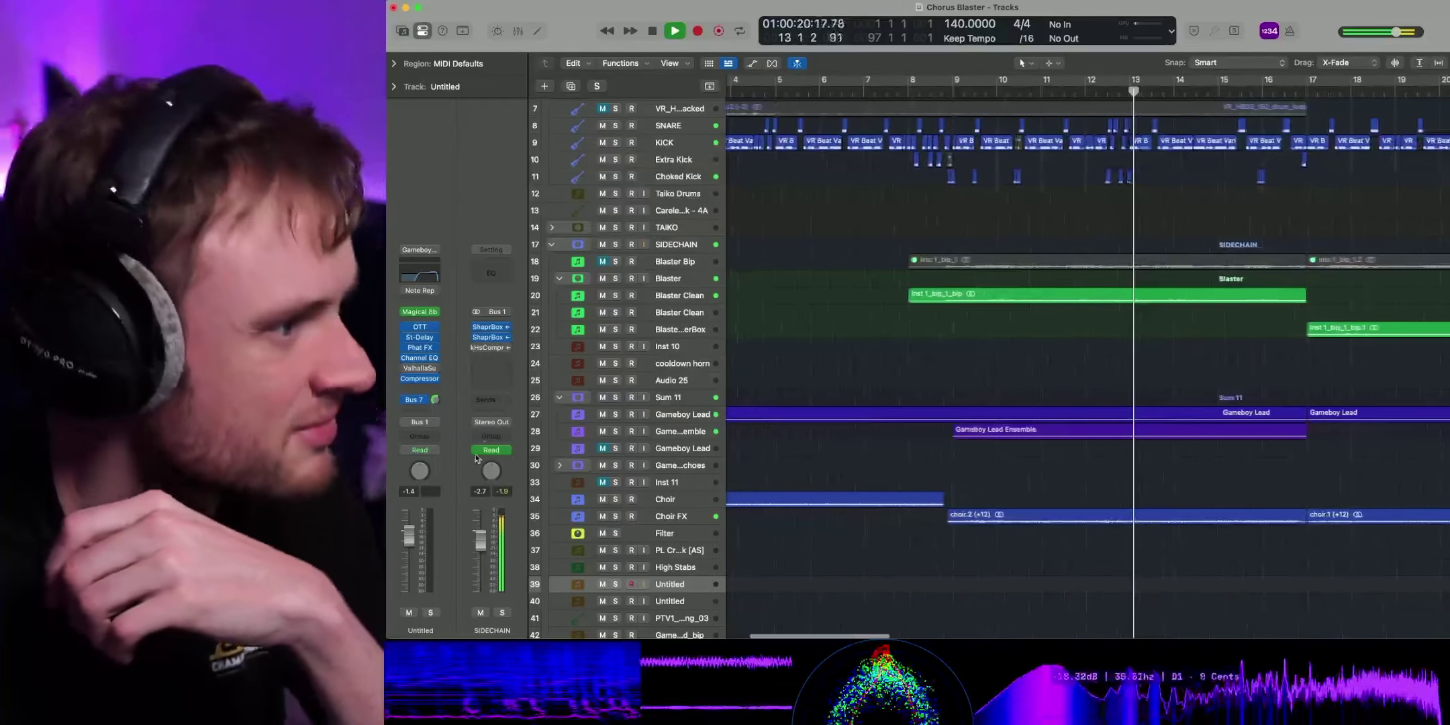
left_click(577, 244)
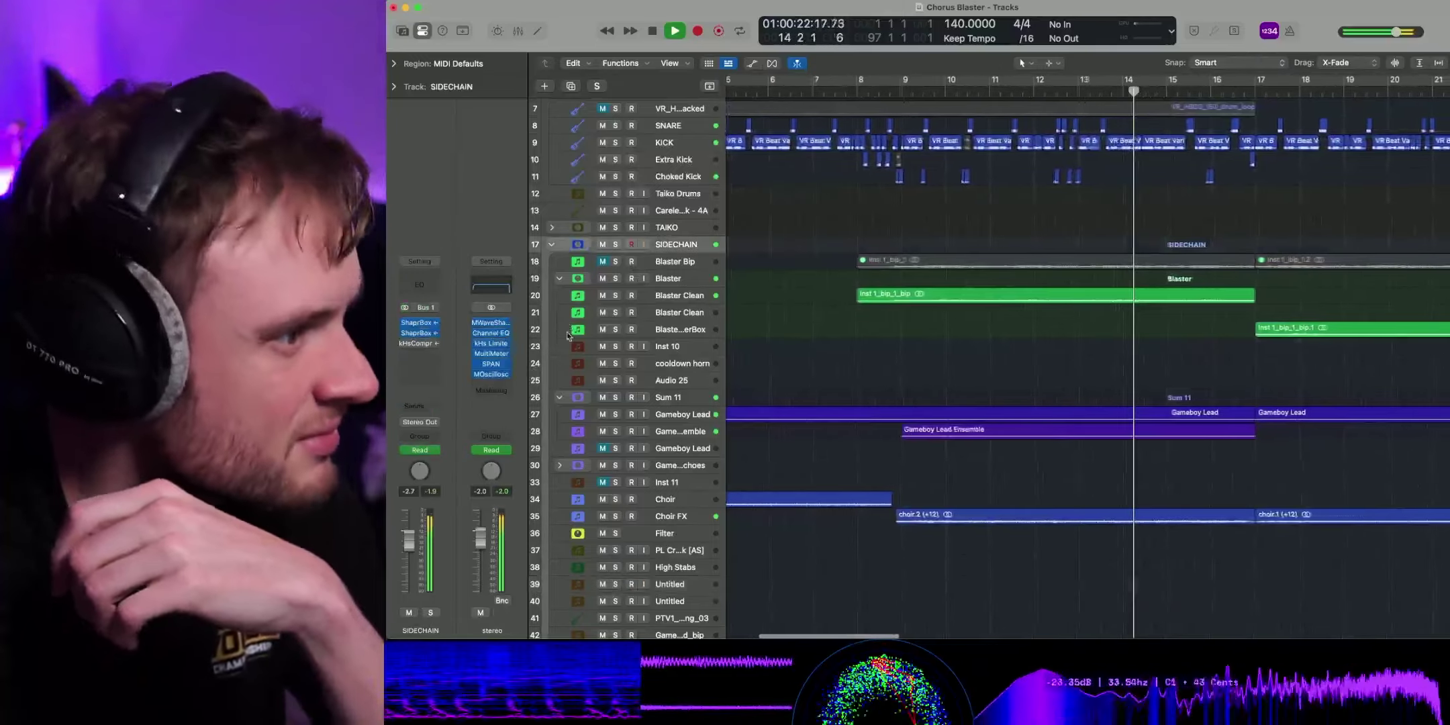
left_click(482, 372)
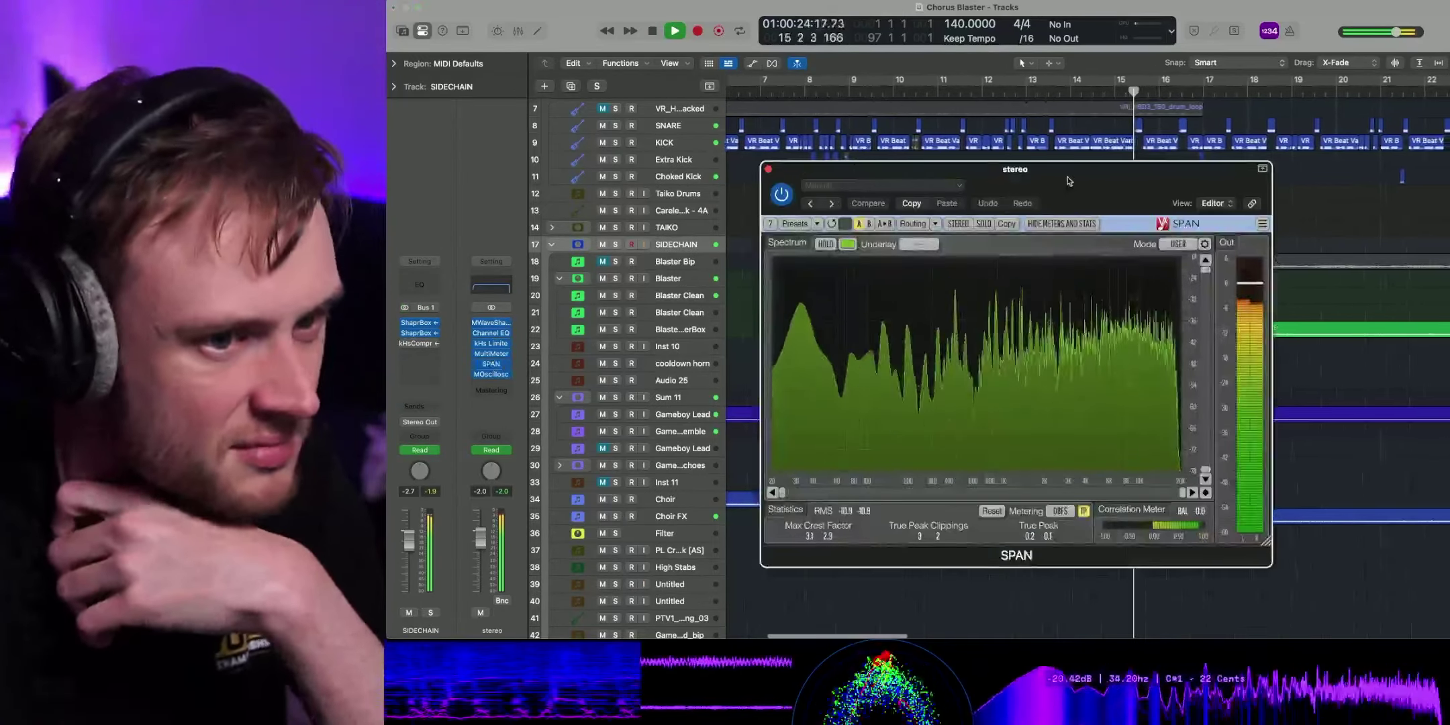
left_click_drag(1070, 188, 694, 229)
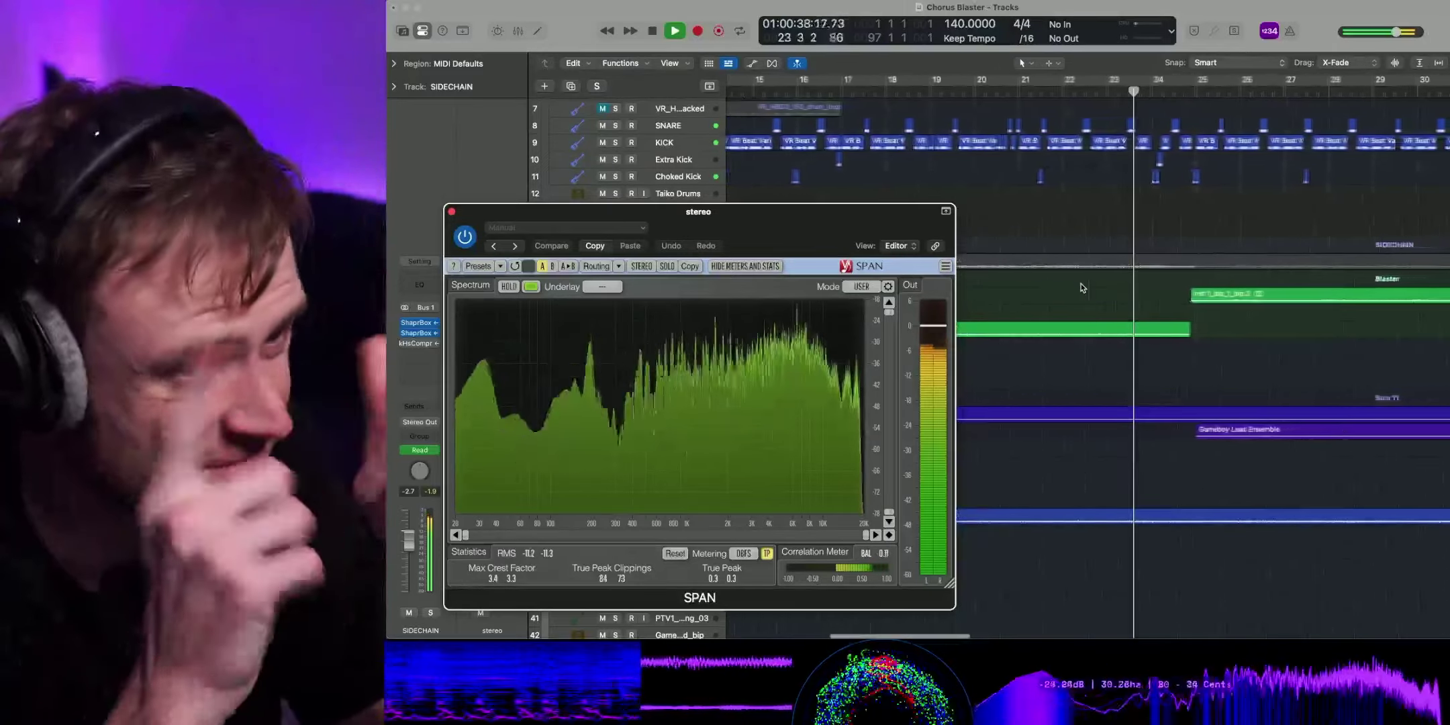
- Follow the playback through the Blaster, cooldown horn, Gameboy and choir regions with enlarged tracks while watching the SPAN spectrum
scroll(1105, 357, "down", 3)
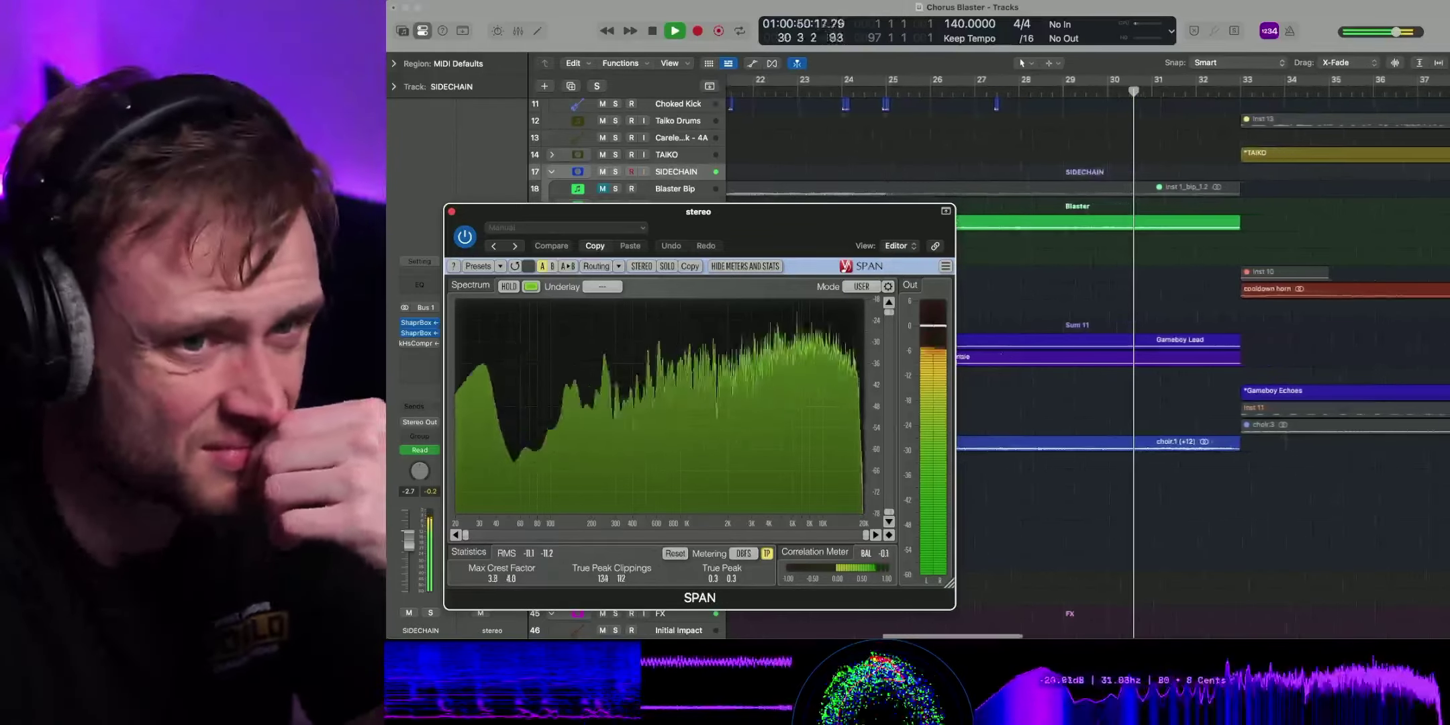
key("super+Down")
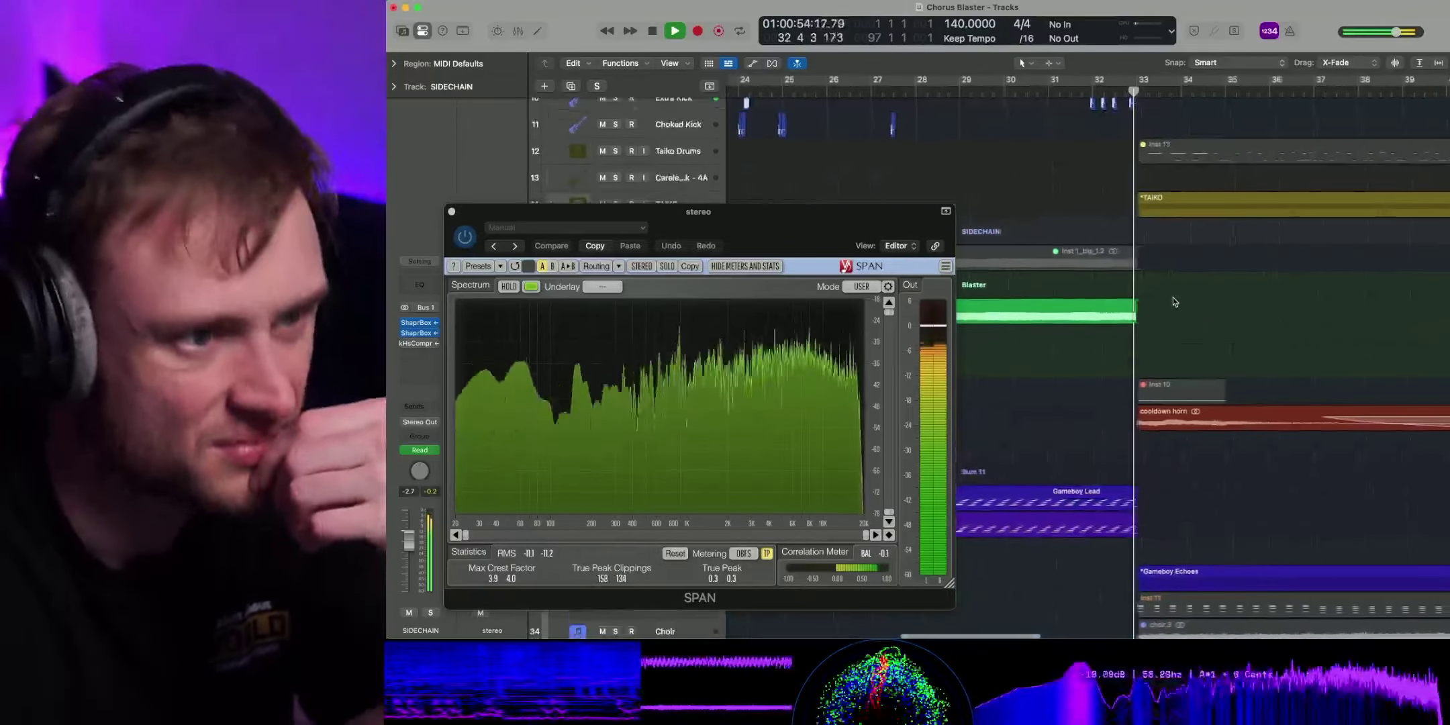
scroll(1172, 301, "up", 5)
scroll(1127, 263, "down", 5)
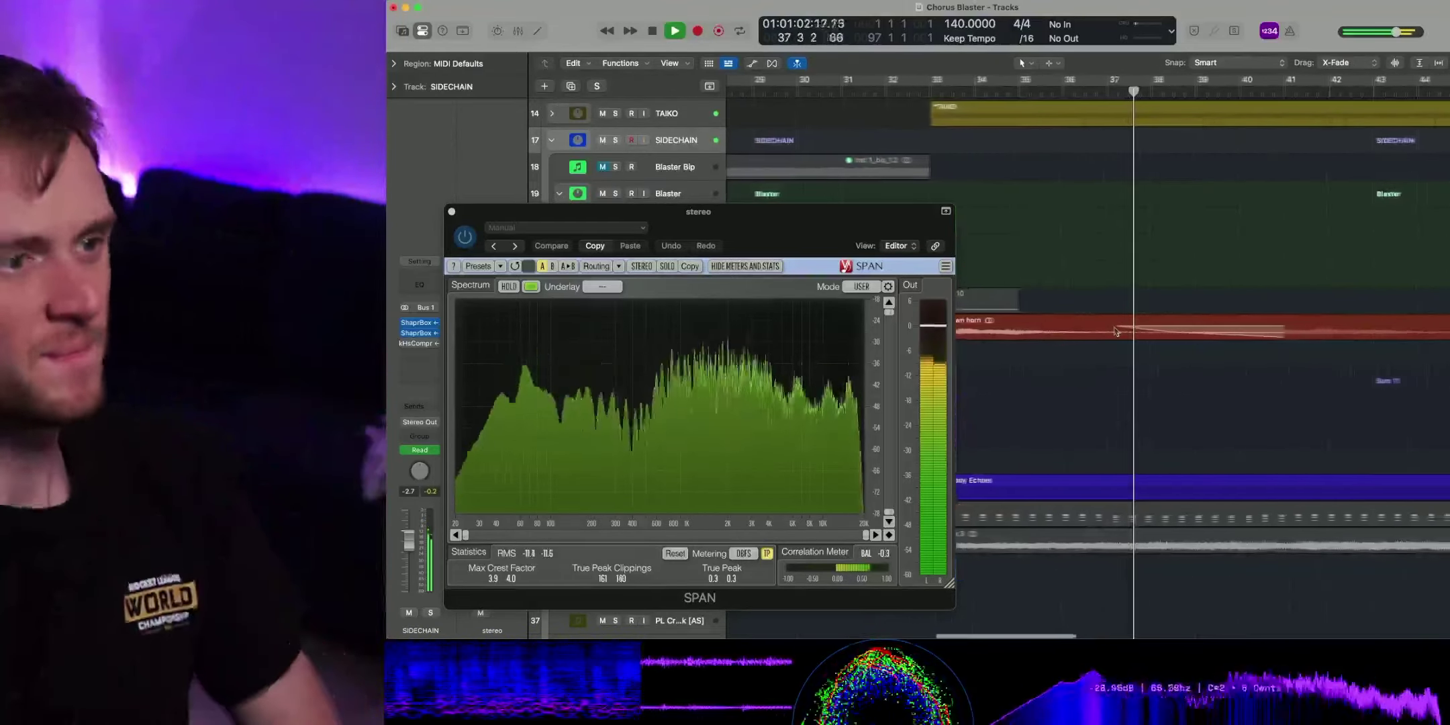
left_click_drag(801, 215, 784, 189)
scroll(624, 470, "up", 2)
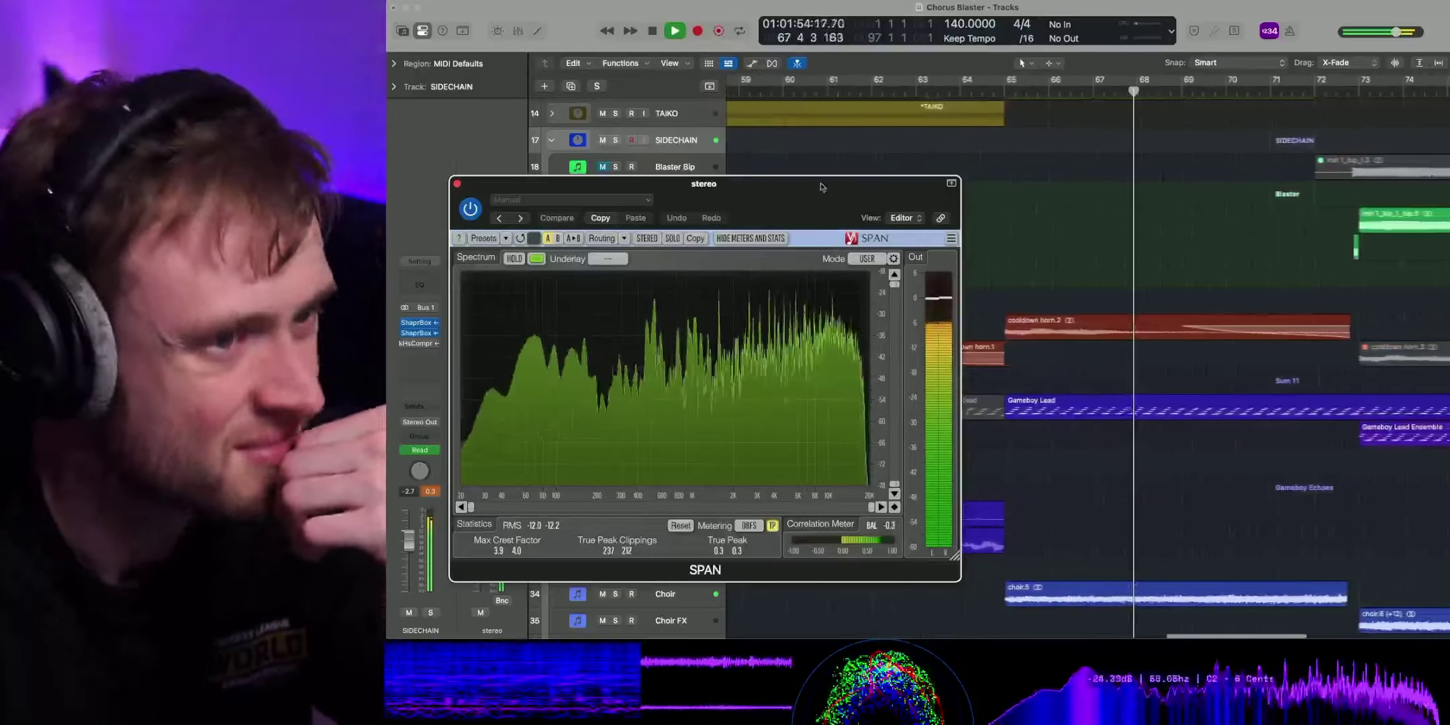
scroll(1124, 227, "up", 1)
scroll(1124, 227, "up", 3)
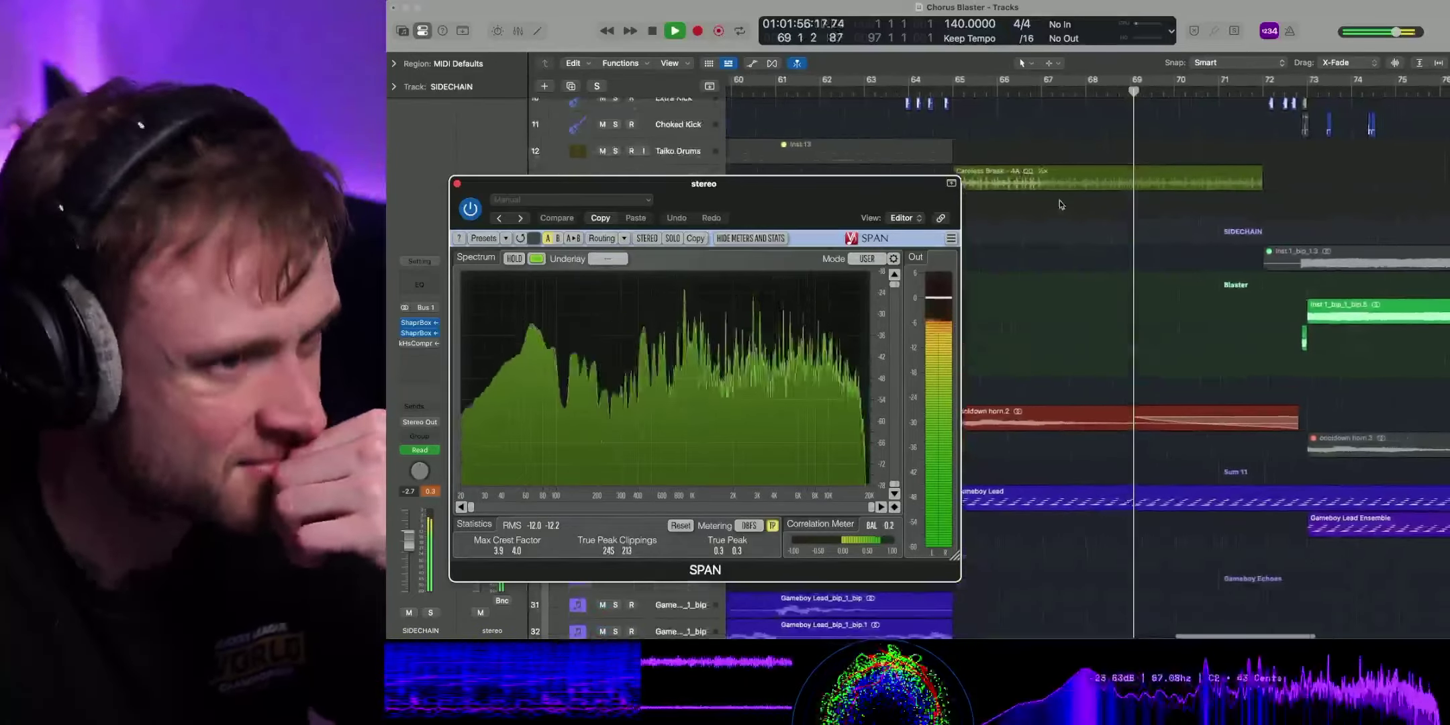
scroll(1090, 237, "up", 5)
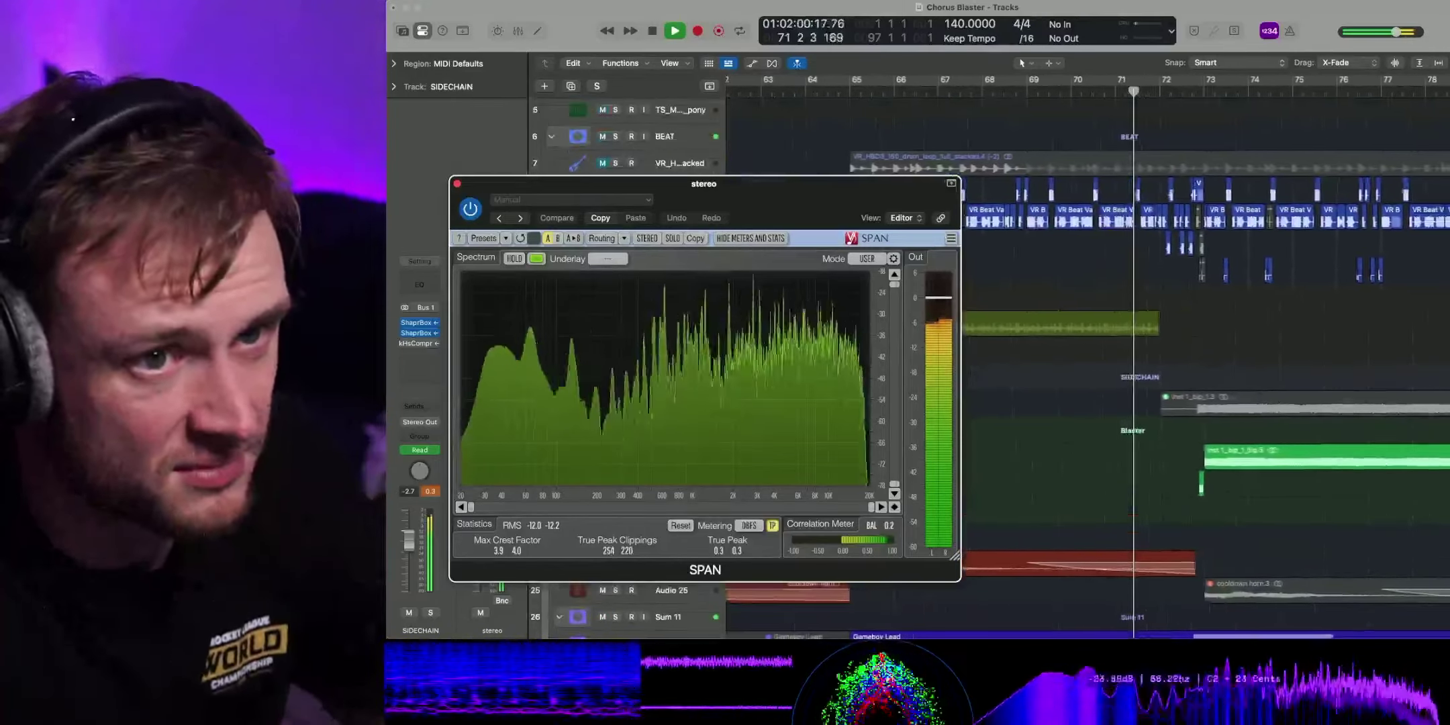
- Show the automation lanes, check the BEAT track's volume curve around bar 73, and hide the lanes again
scroll(1090, 236, "up", 1)
key("a")
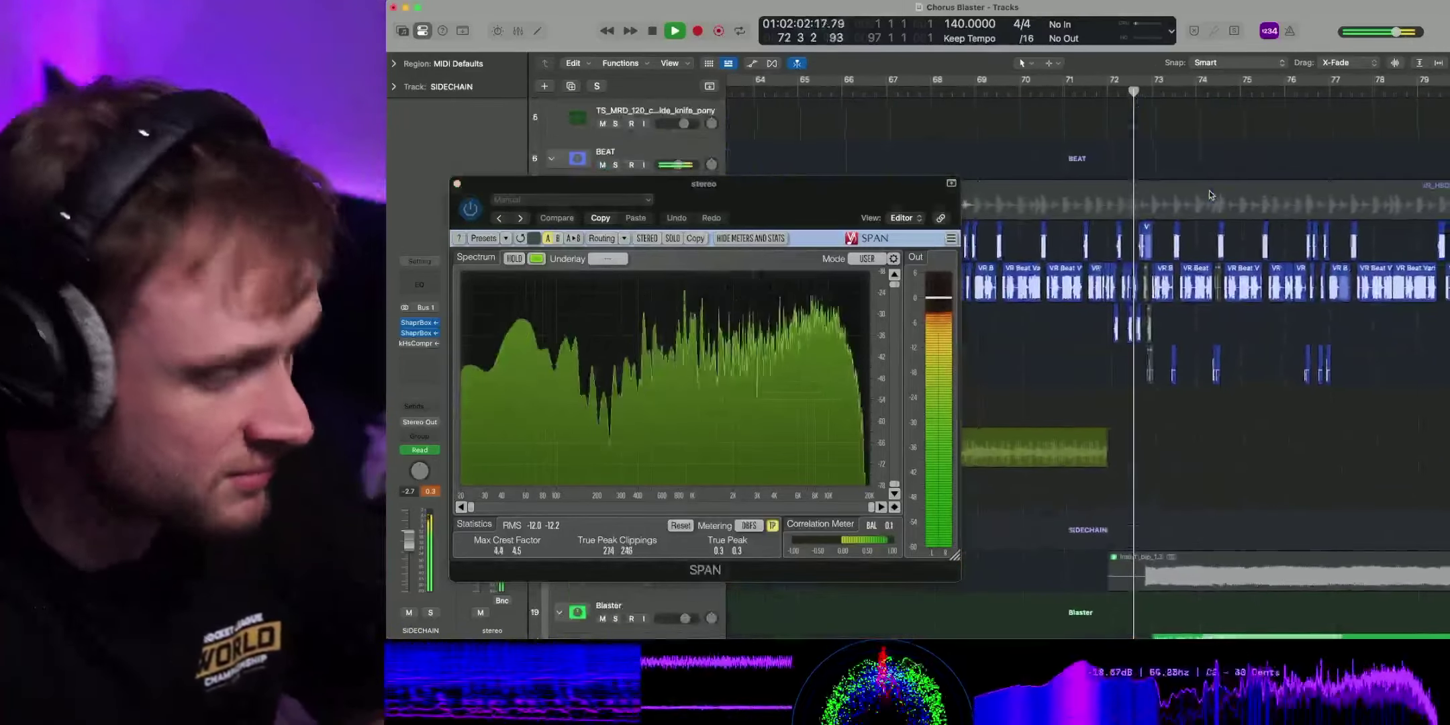
scroll(1183, 196, "up", 4)
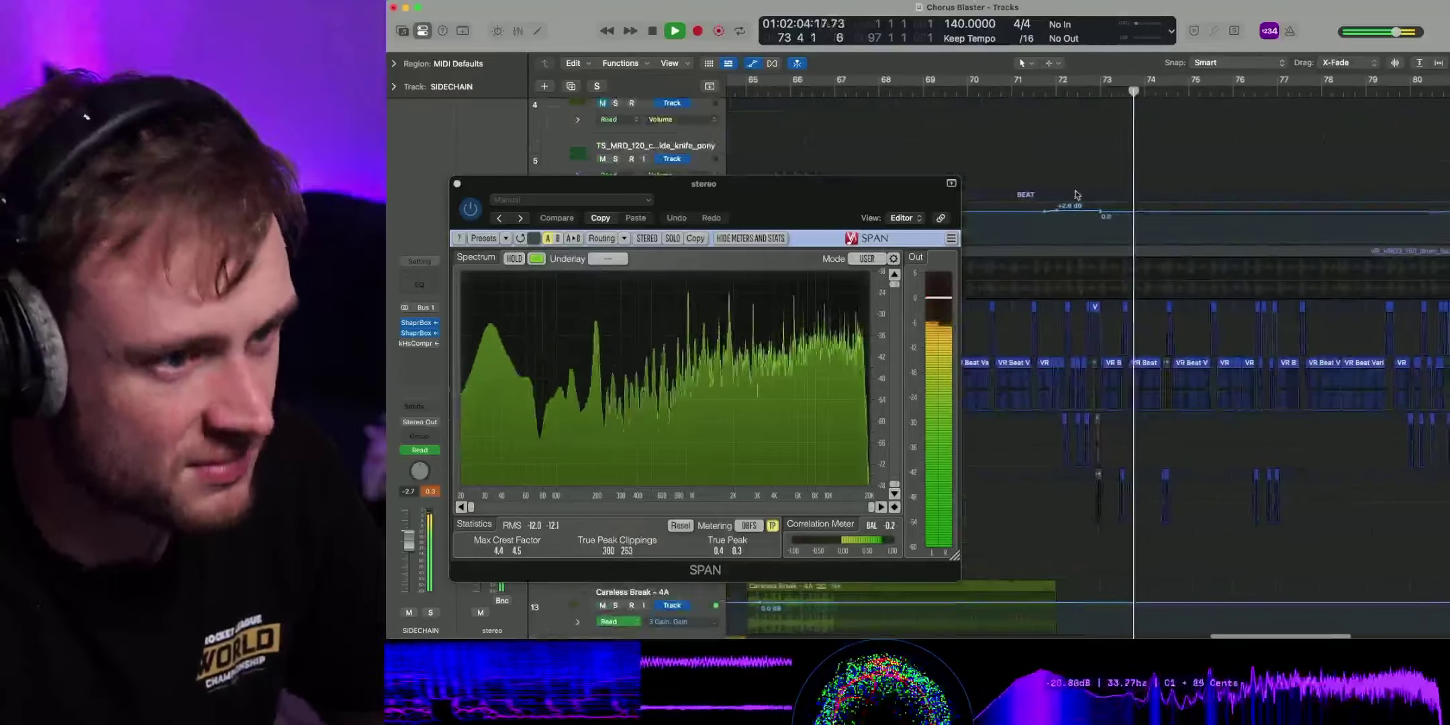
key("a")
- Examine the drum, Blaster, Gameboy Lead and choir tracks during playback of the final section from bar 74 onward
scroll(1087, 198, "down", 3)
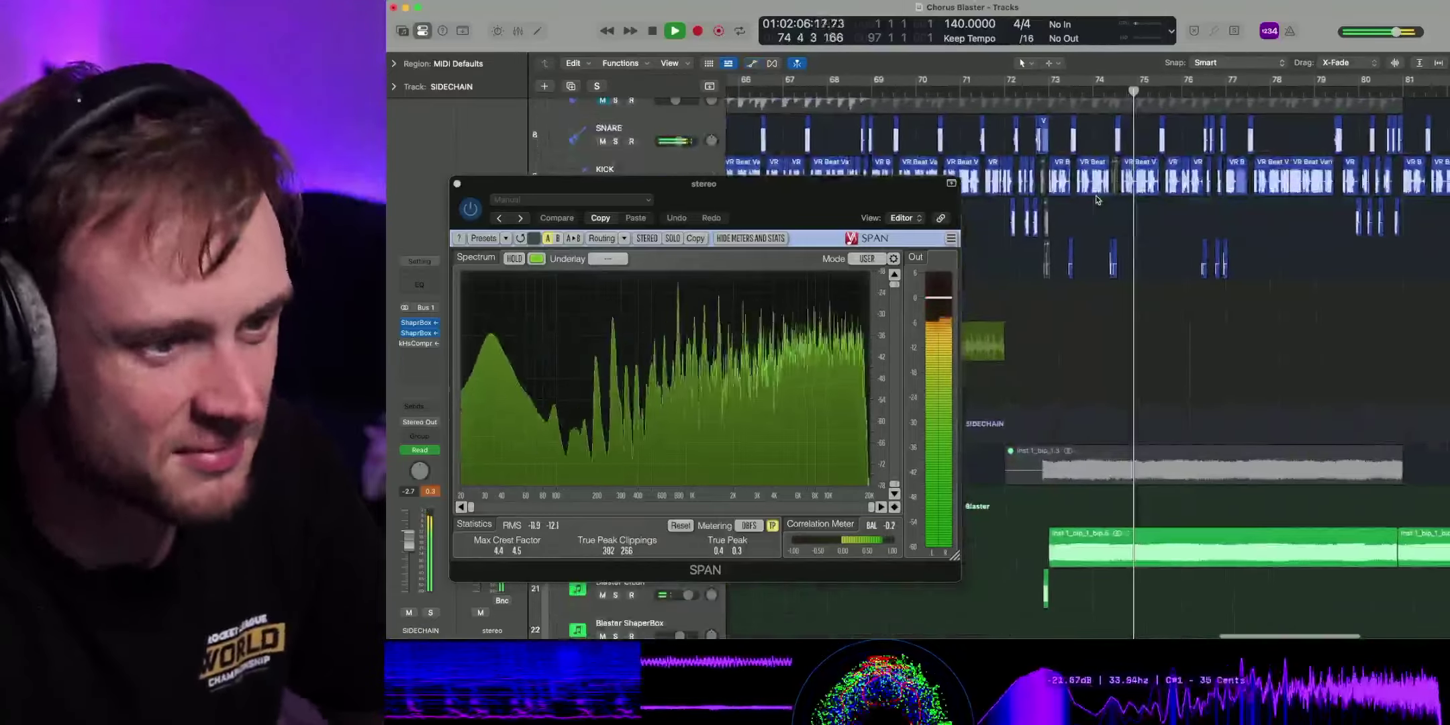
scroll(1096, 200, "down", 3)
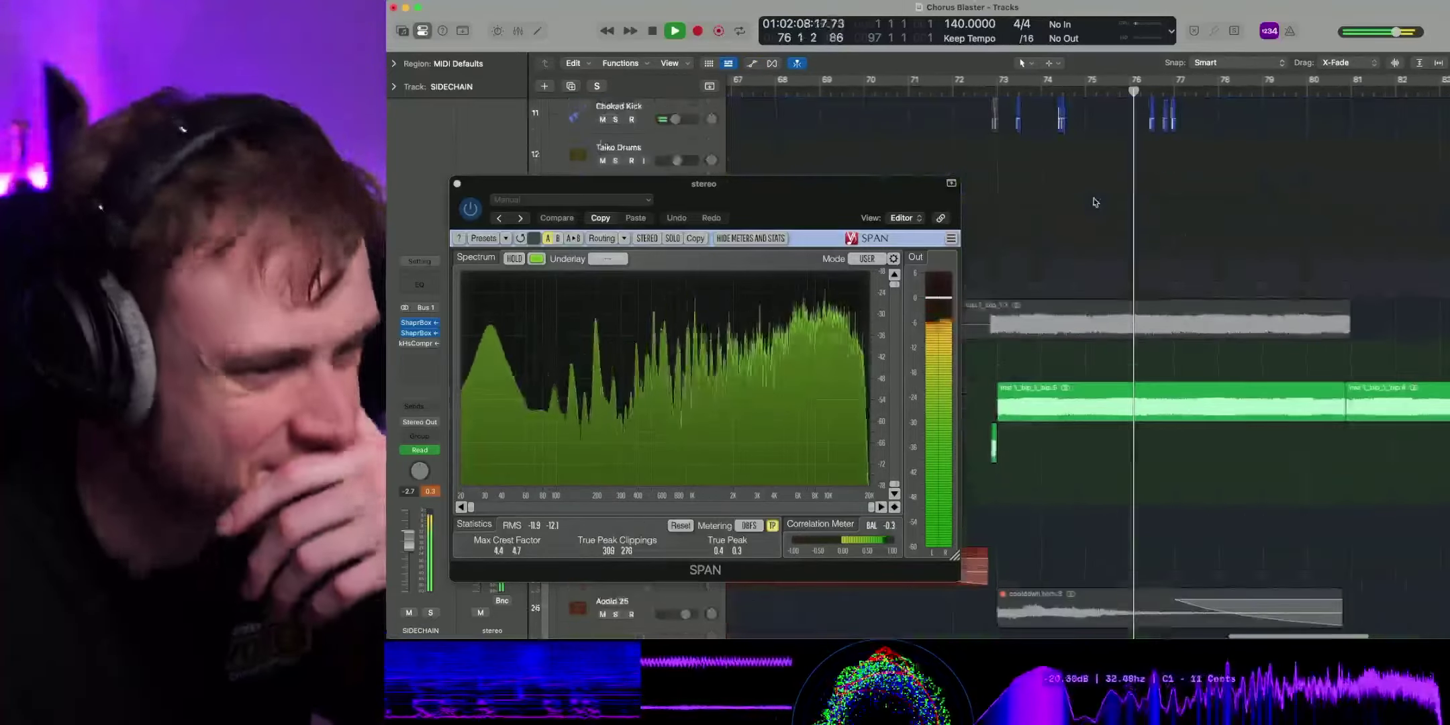
scroll(1095, 202, "down", 9)
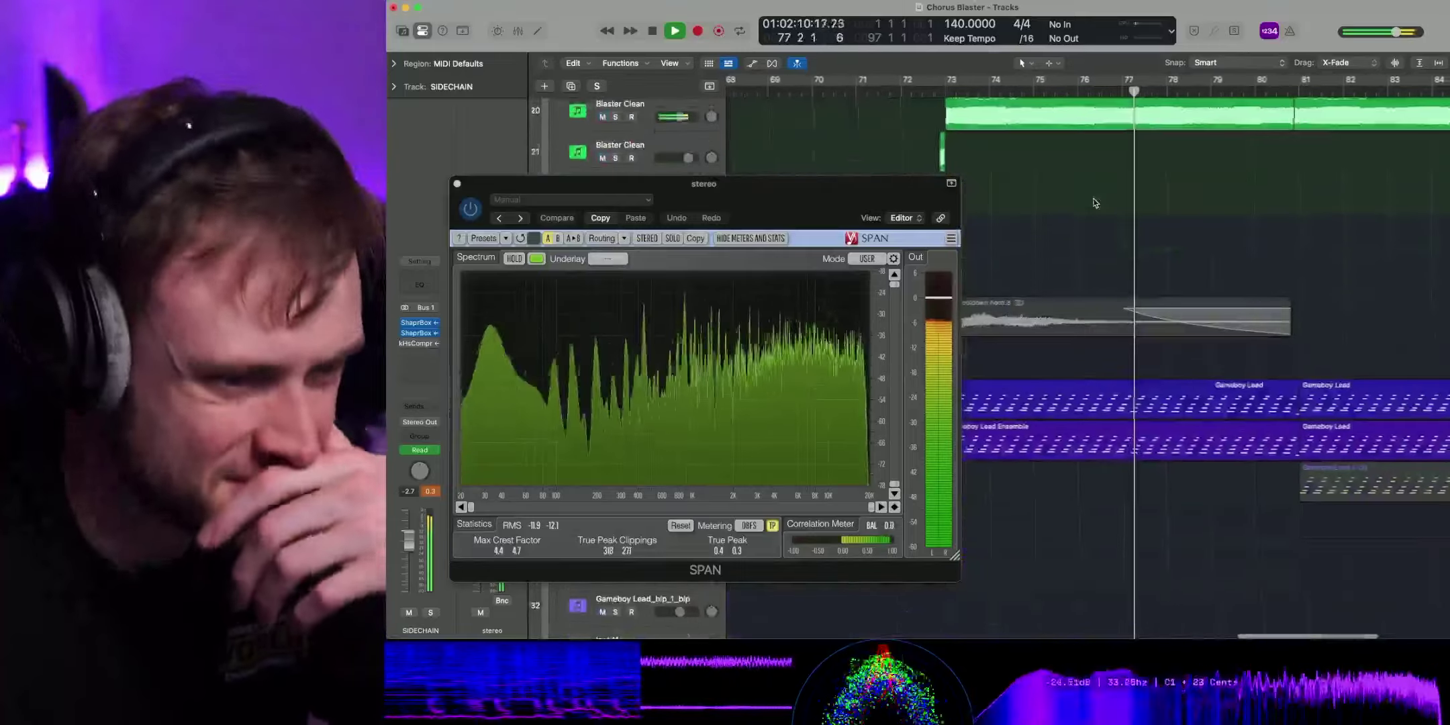
scroll(1095, 203, "down", 1)
scroll(1095, 203, "up", 5)
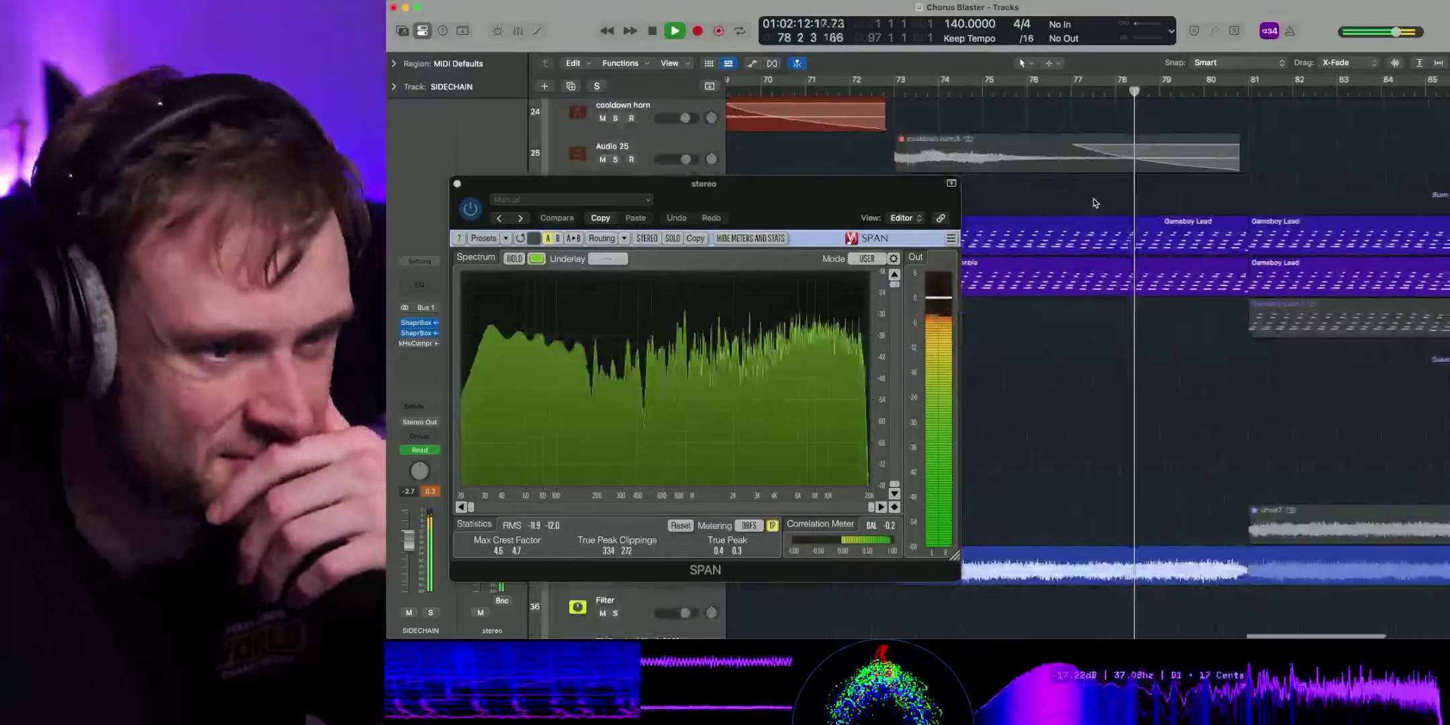
scroll(1095, 202, "up", 13)
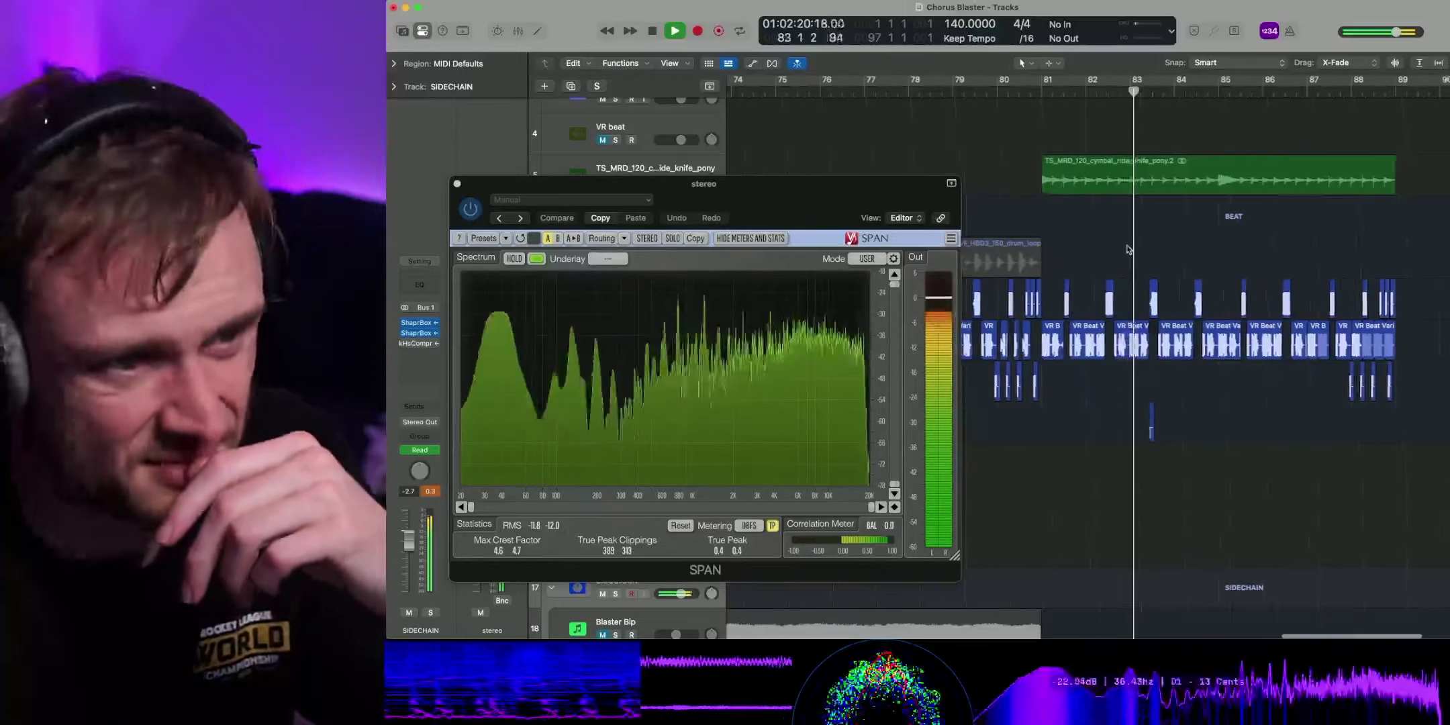
scroll(1120, 215, "down", 8)
scroll(1118, 269, "down", 15)
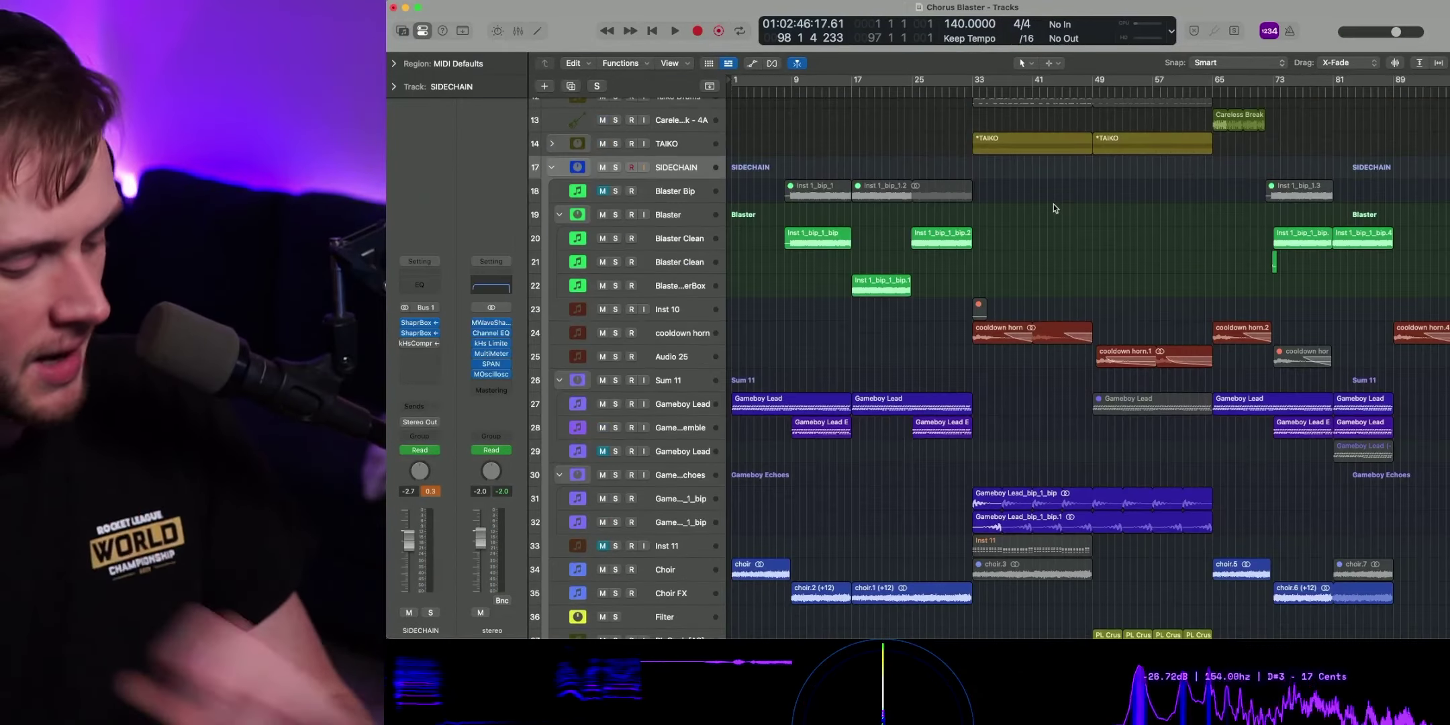
- Review the whole arrangement with playback stopped, comparing the BEAT drums with the Blaster, horn, Gameboy and choir tracks
scroll(1109, 292, "up", 5)
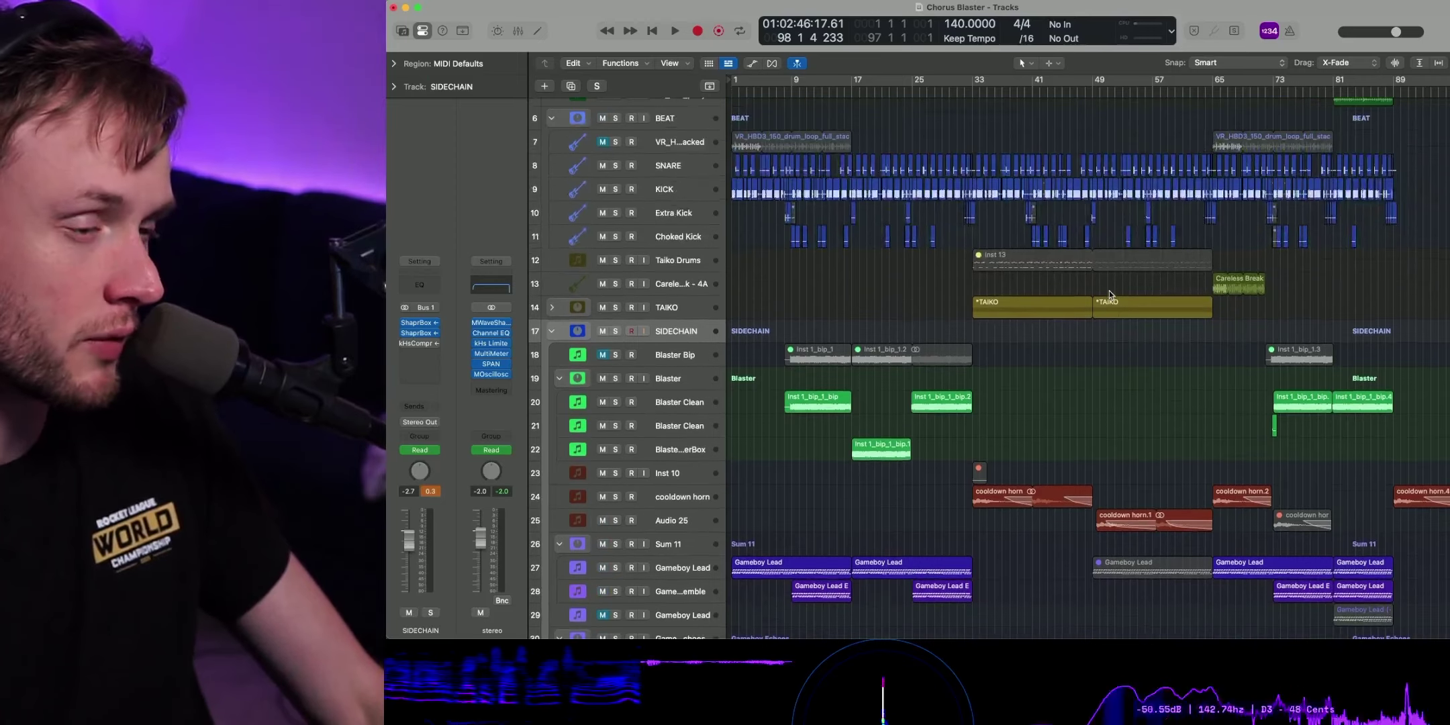
scroll(1109, 291, "up", 3)
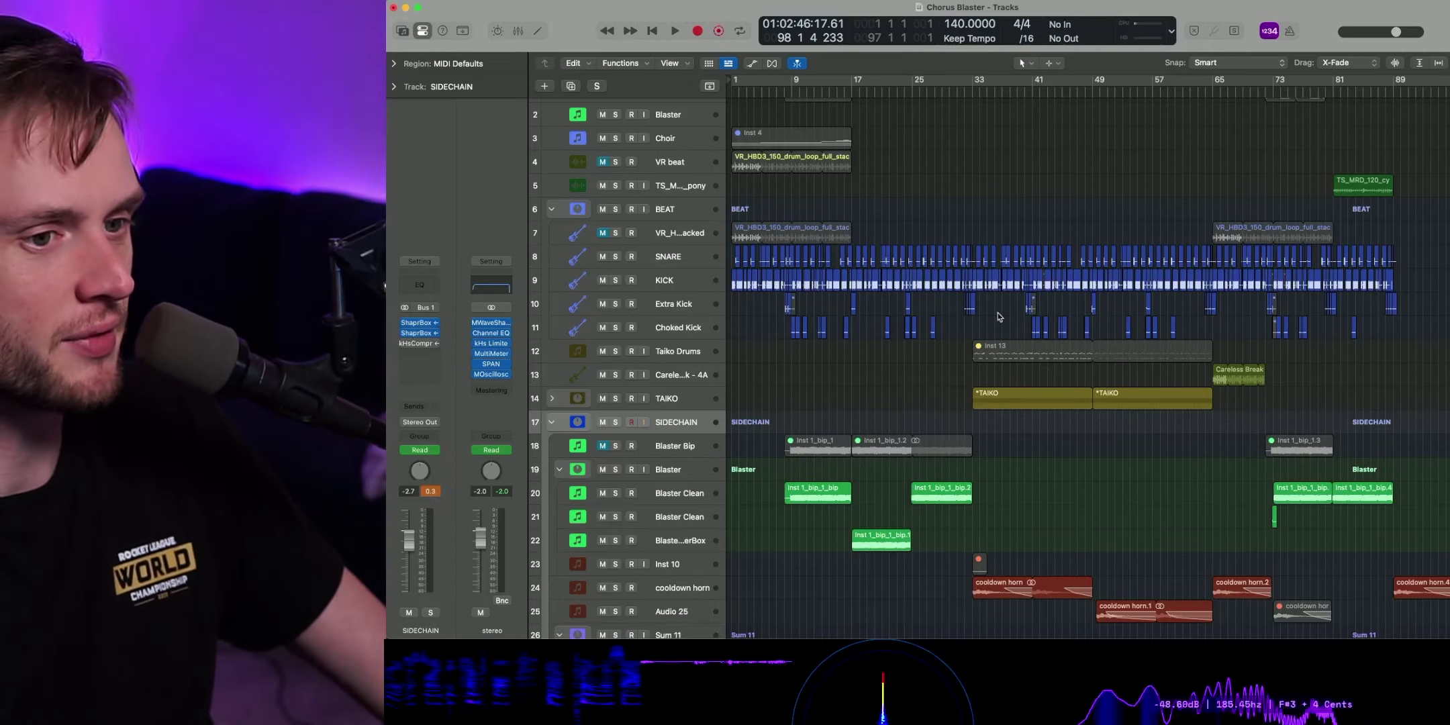
scroll(926, 322, "down", 6)
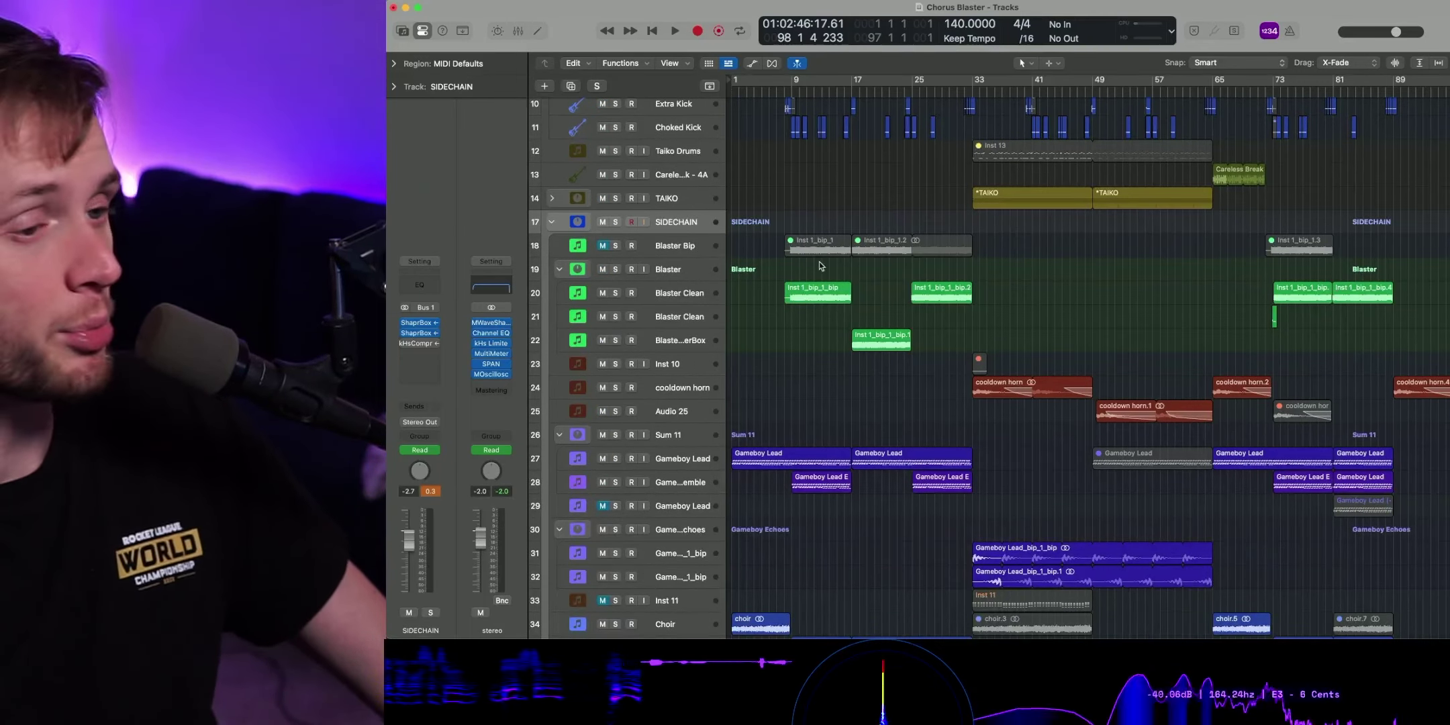
scroll(998, 237, "up", 3)
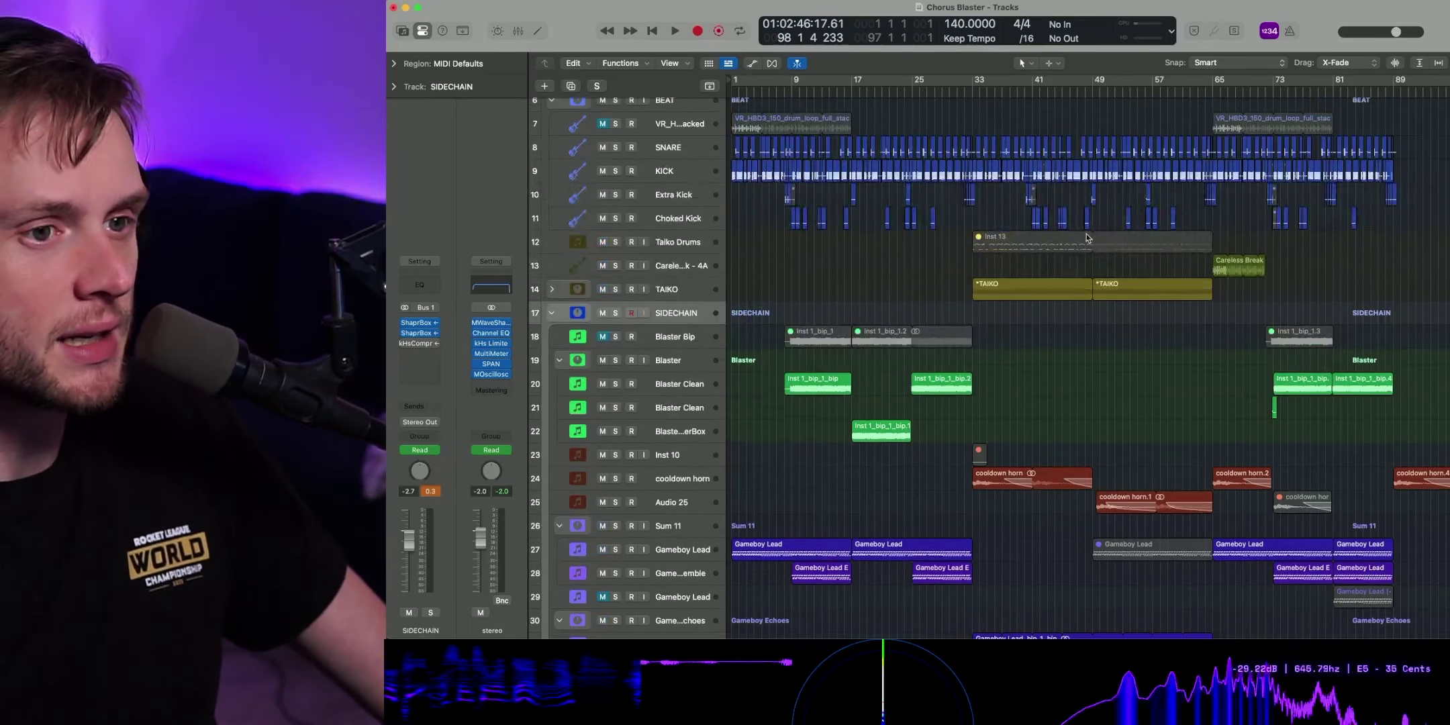
scroll(1087, 237, "down", 3)
scroll(1090, 236, "up", 6)
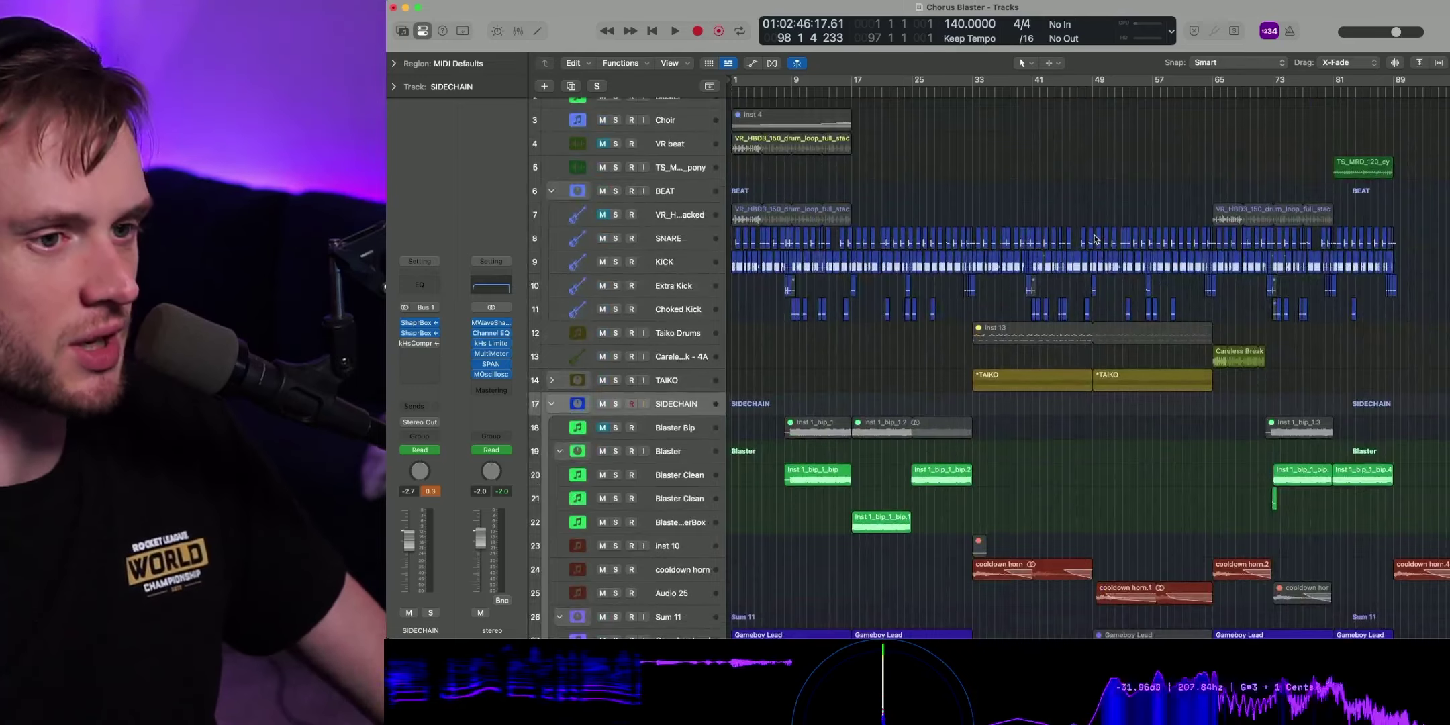
scroll(1237, 270, "down", 12)
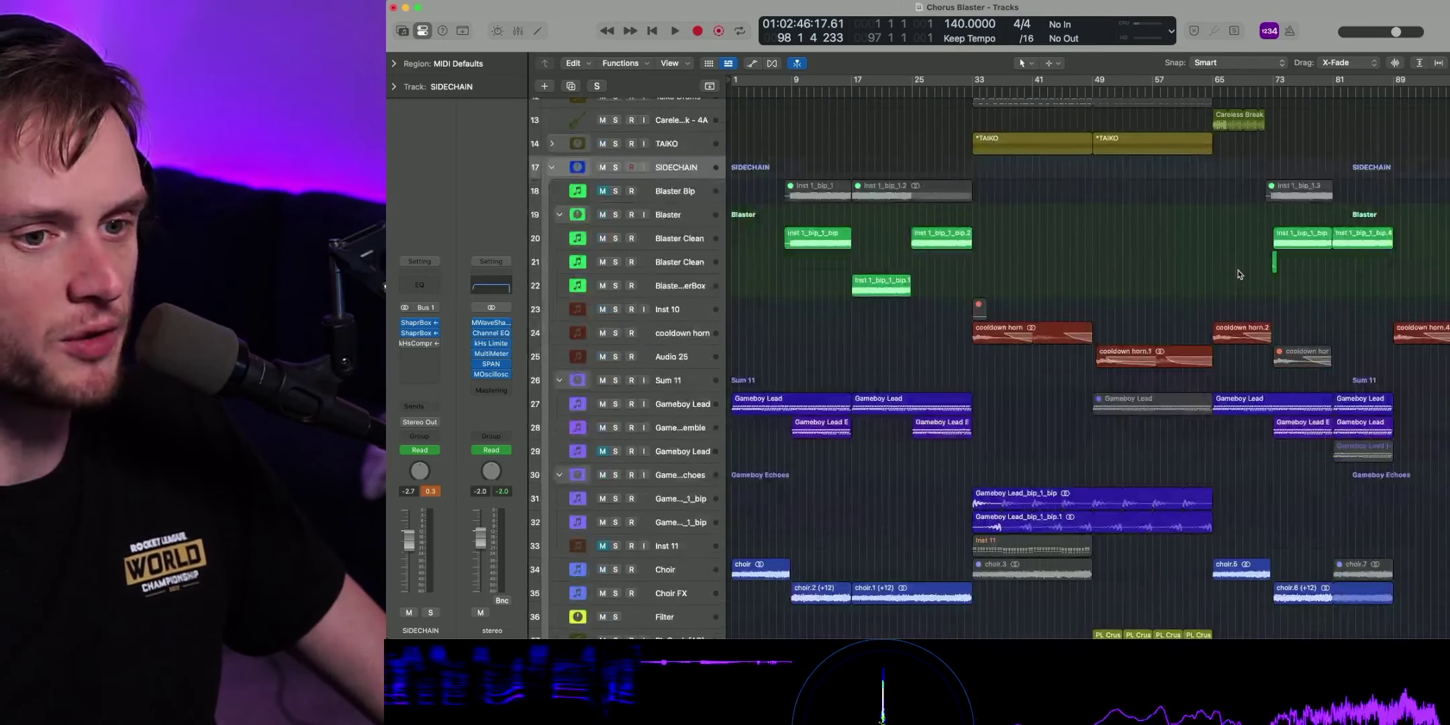
- Solo the PTV1 FX Riser Long 03 track and play its riser from bar 81 to bar 89
scroll(1226, 311, "down", 6)
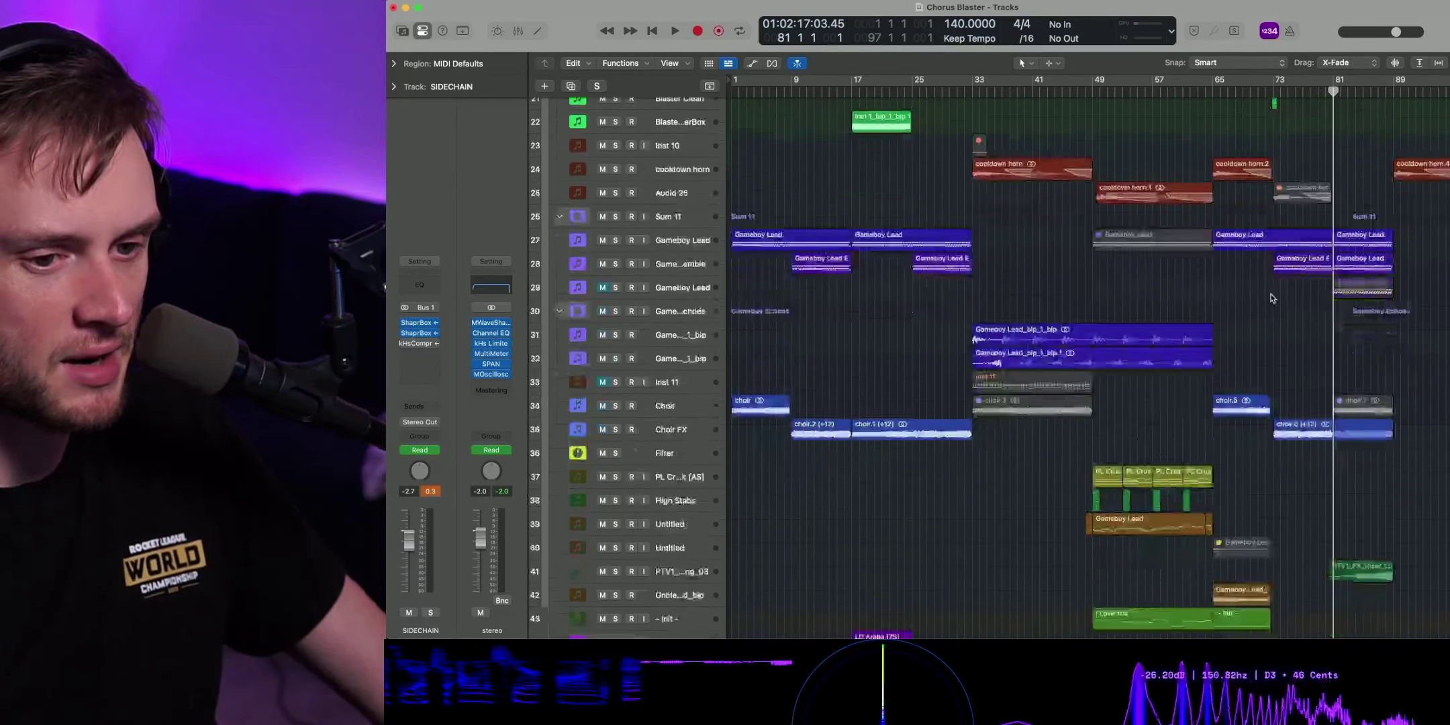
left_click(614, 425)
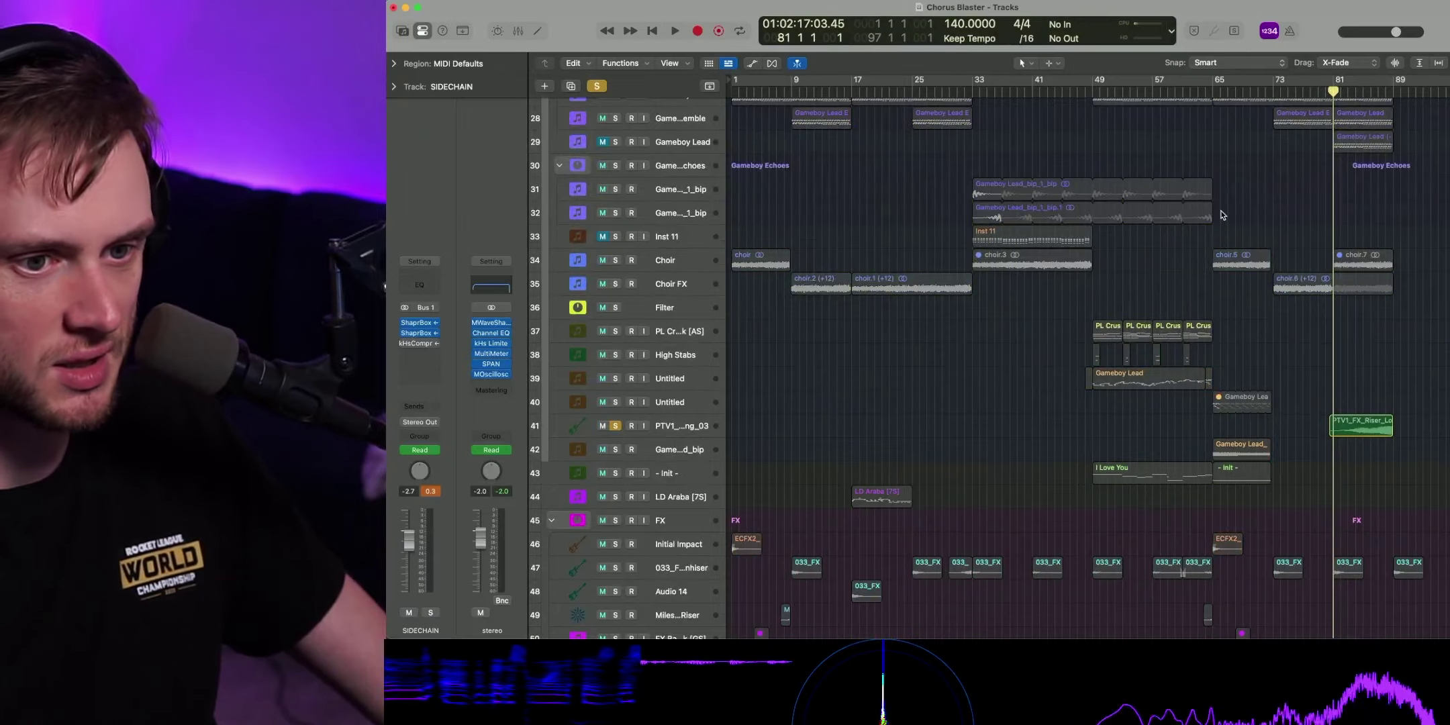
key("space")
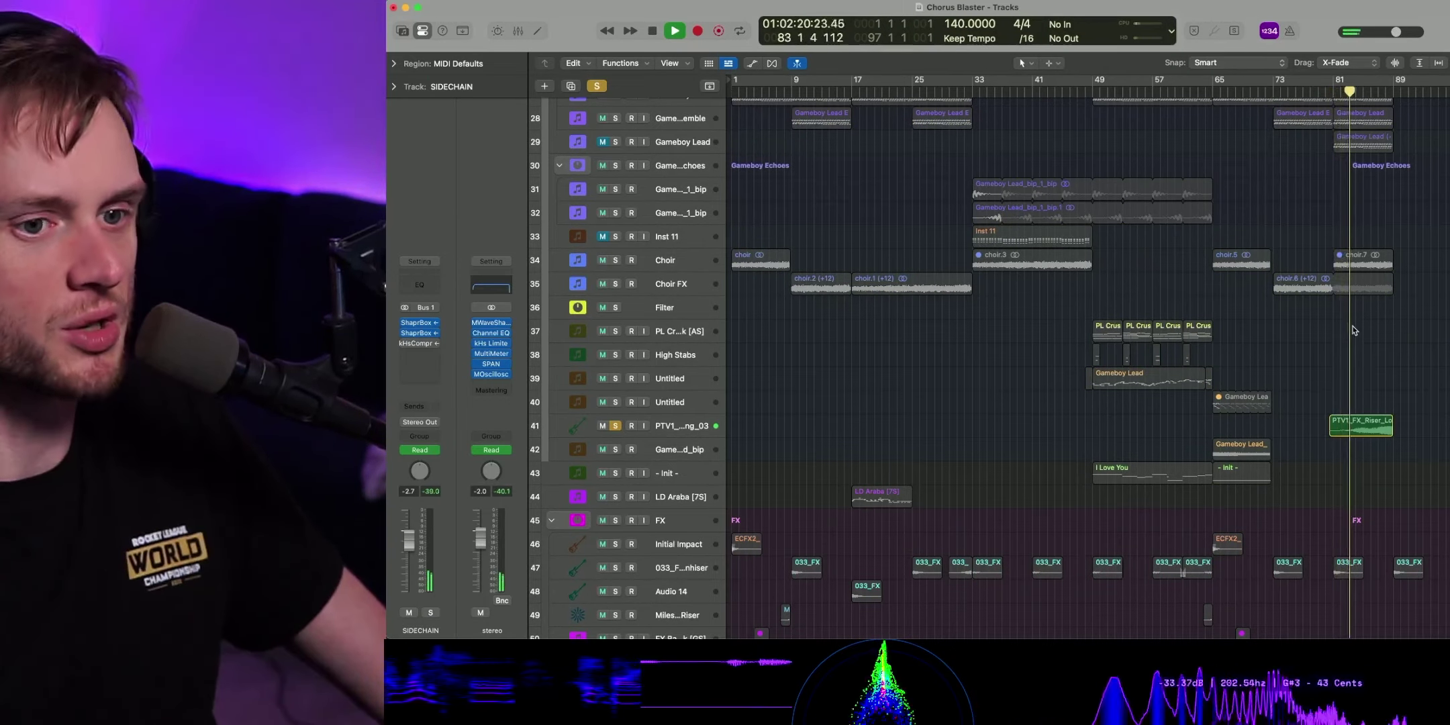
scroll(1379, 360, "up", 2)
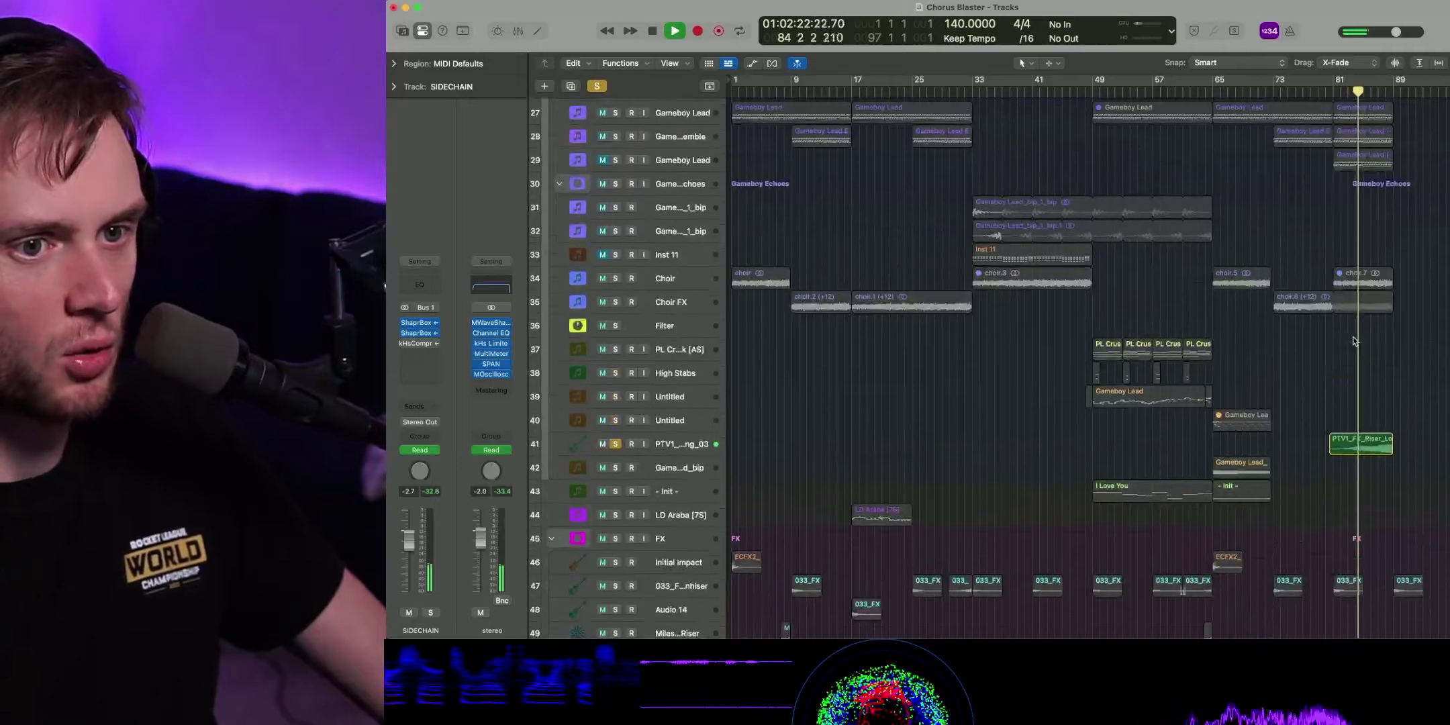
scroll(1314, 271, "up", 8)
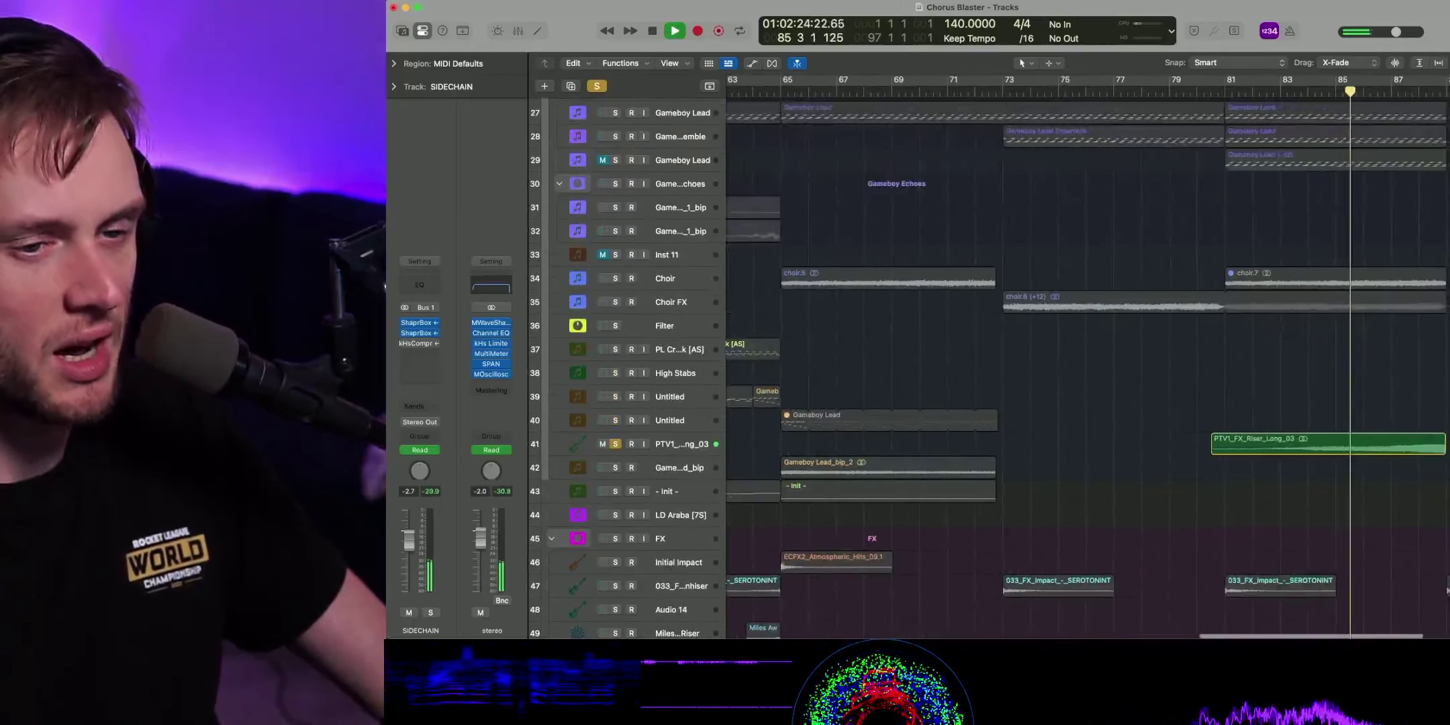
scroll(1310, 283, "right", 3)
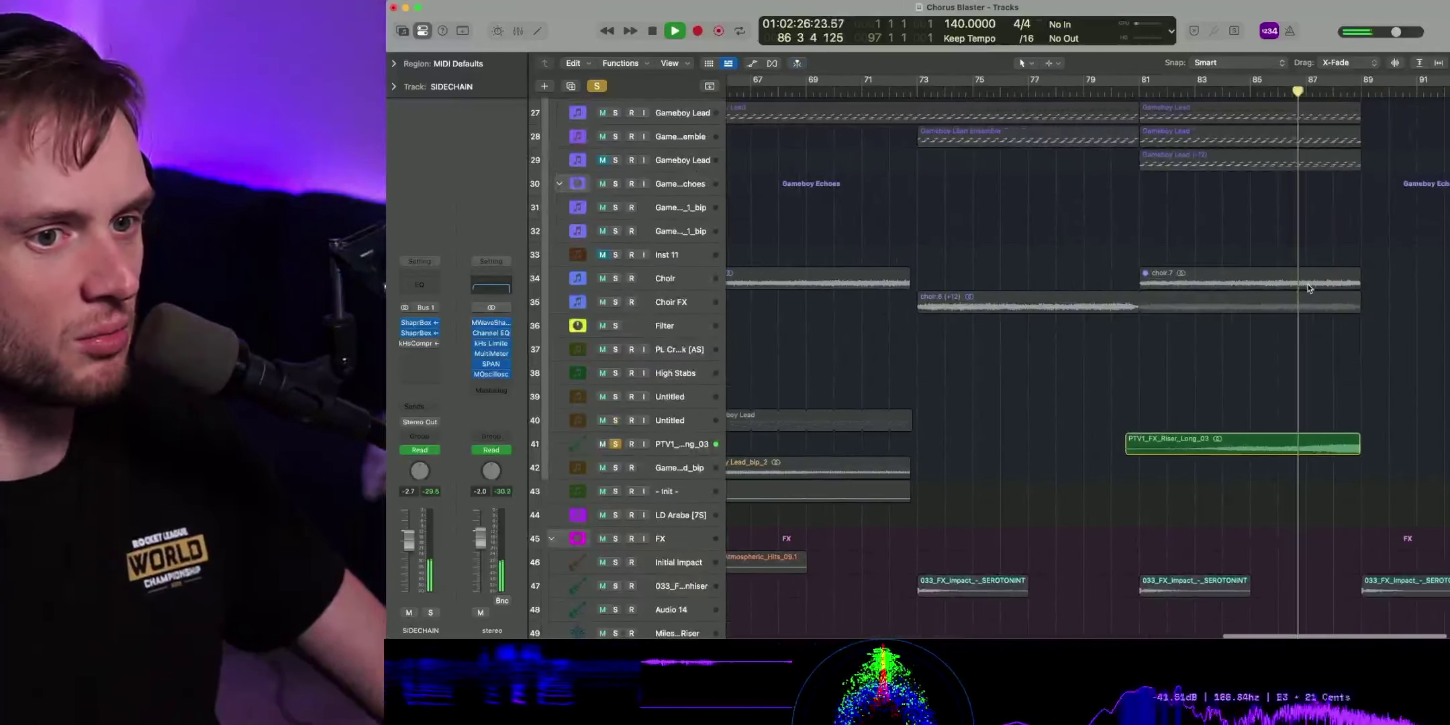
scroll(1306, 285, "up", 4)
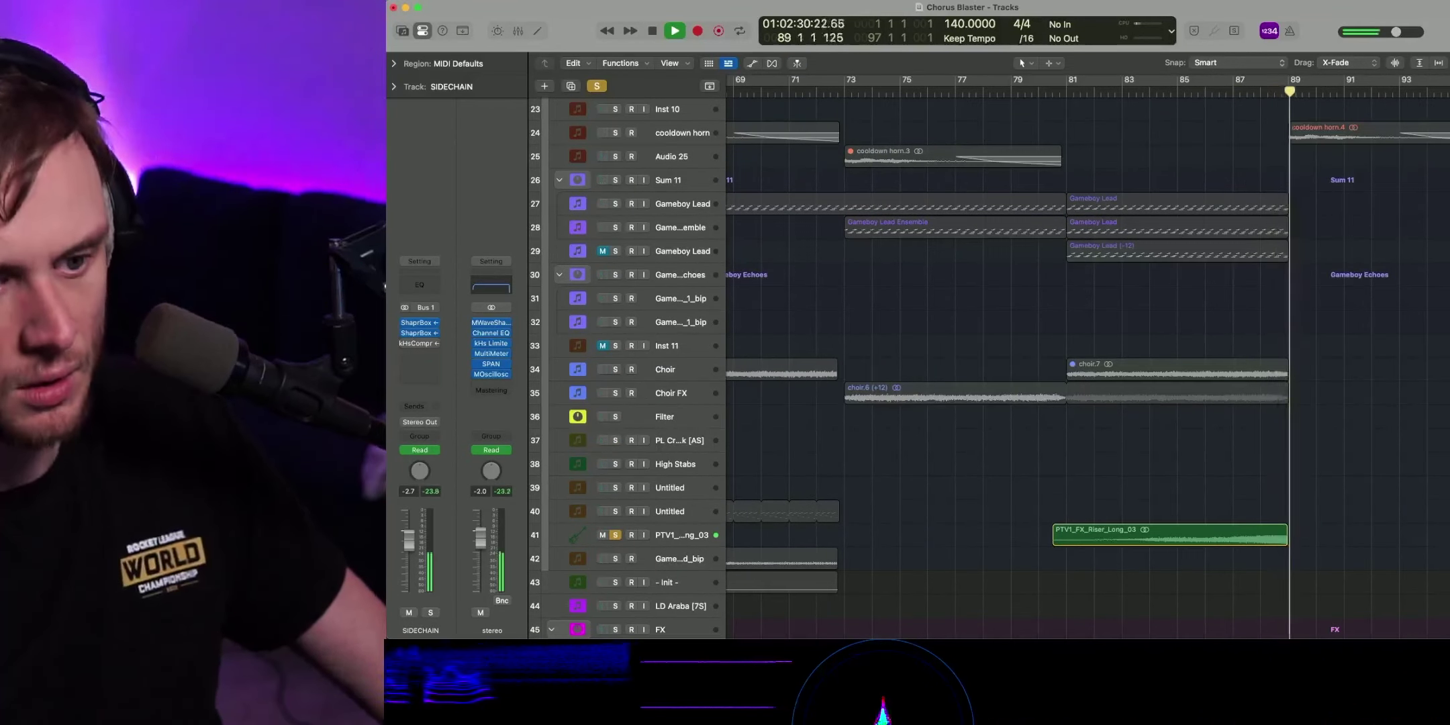
key("space")
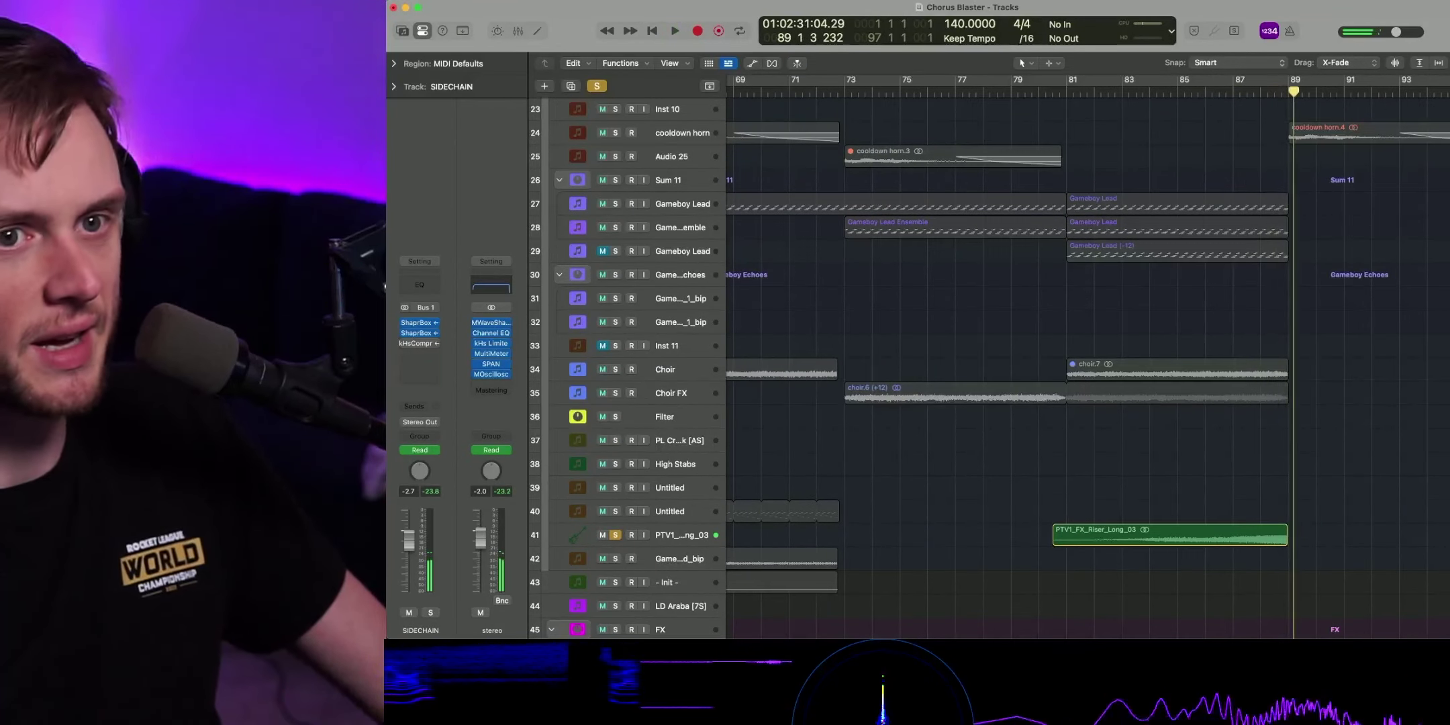
- Turn off the riser track's solo and play the full mix from about bar 84
left_click(614, 535)
left_click(1160, 91)
key("space")
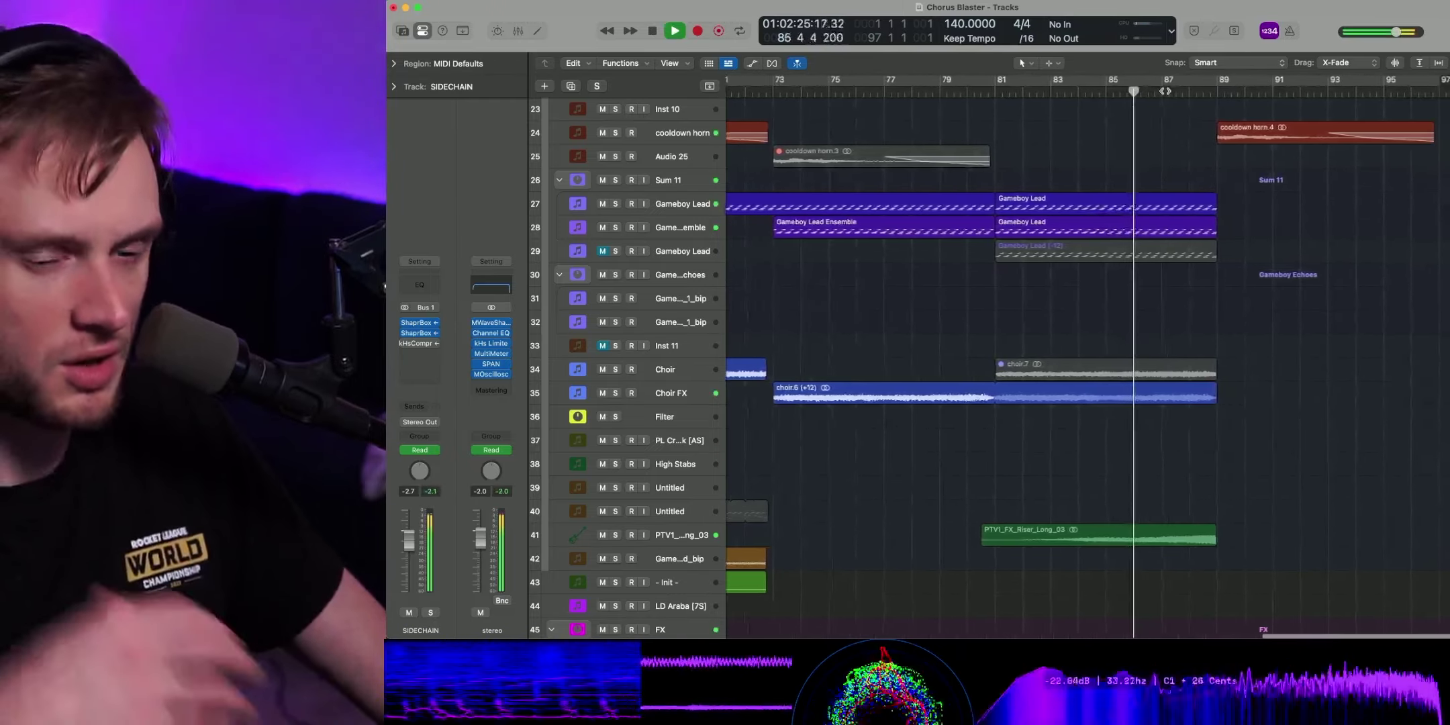
- Play the full mix through the end of the final section and stop just before bar 89
key("space")
key("space")
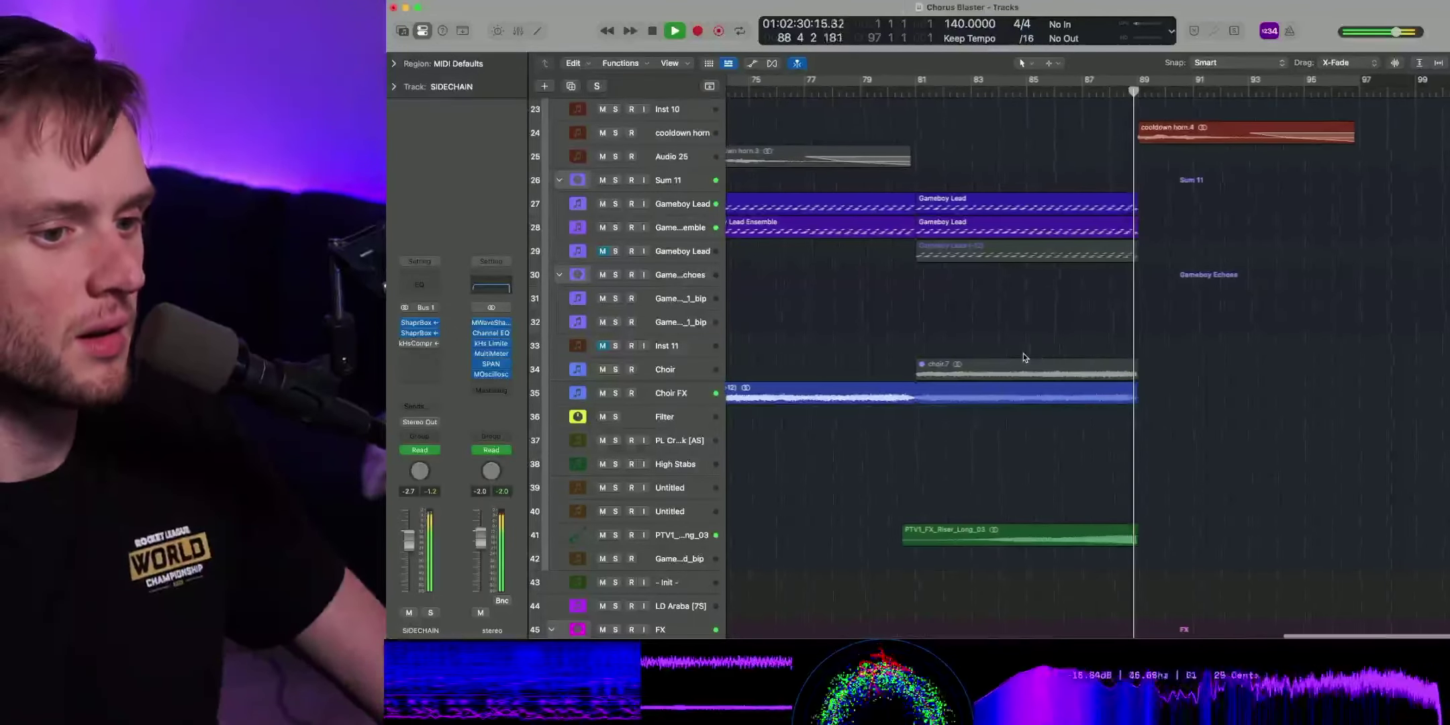
key("space")
- Solo the Inst 5_bip track in the FX group, play its riser up to bar 89, and turn its solo off
scroll(1023, 356, "down", 6)
scroll(1023, 357, "down", 3)
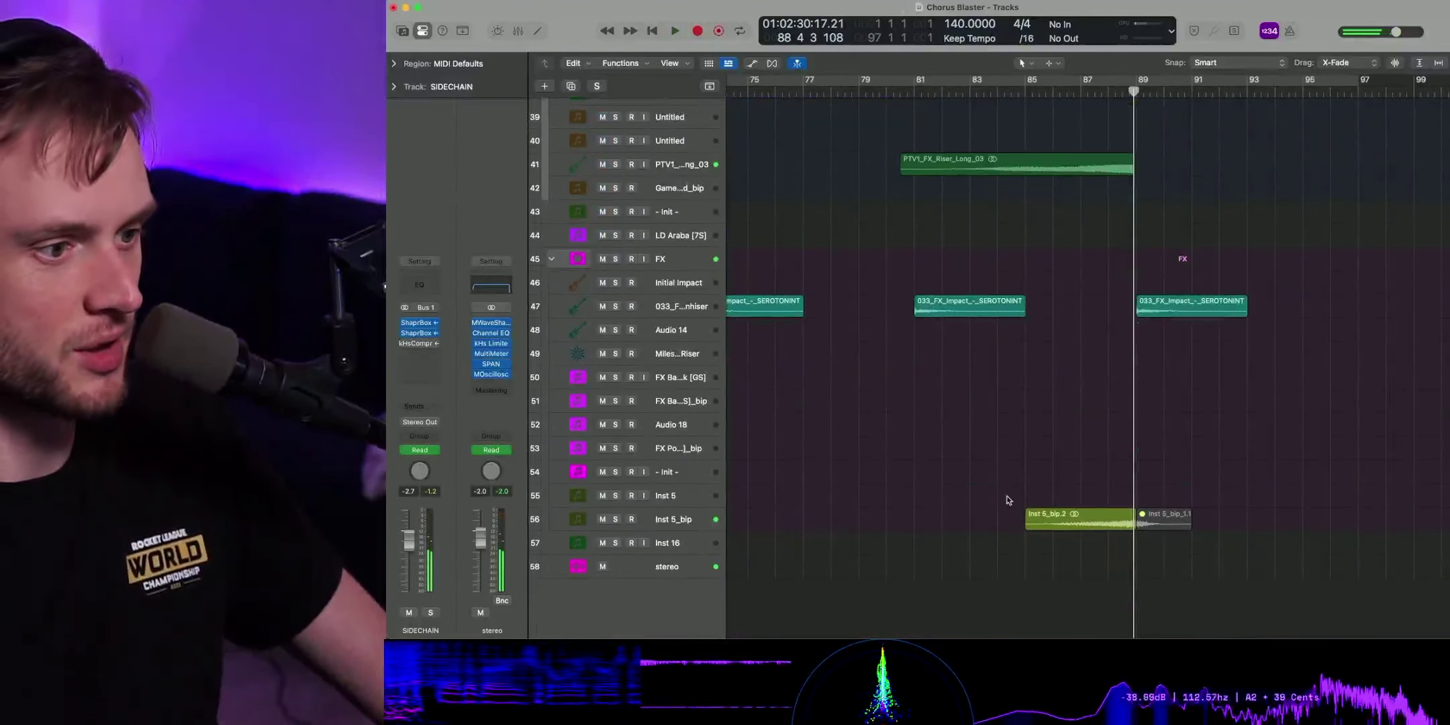
key("s")
key("space")
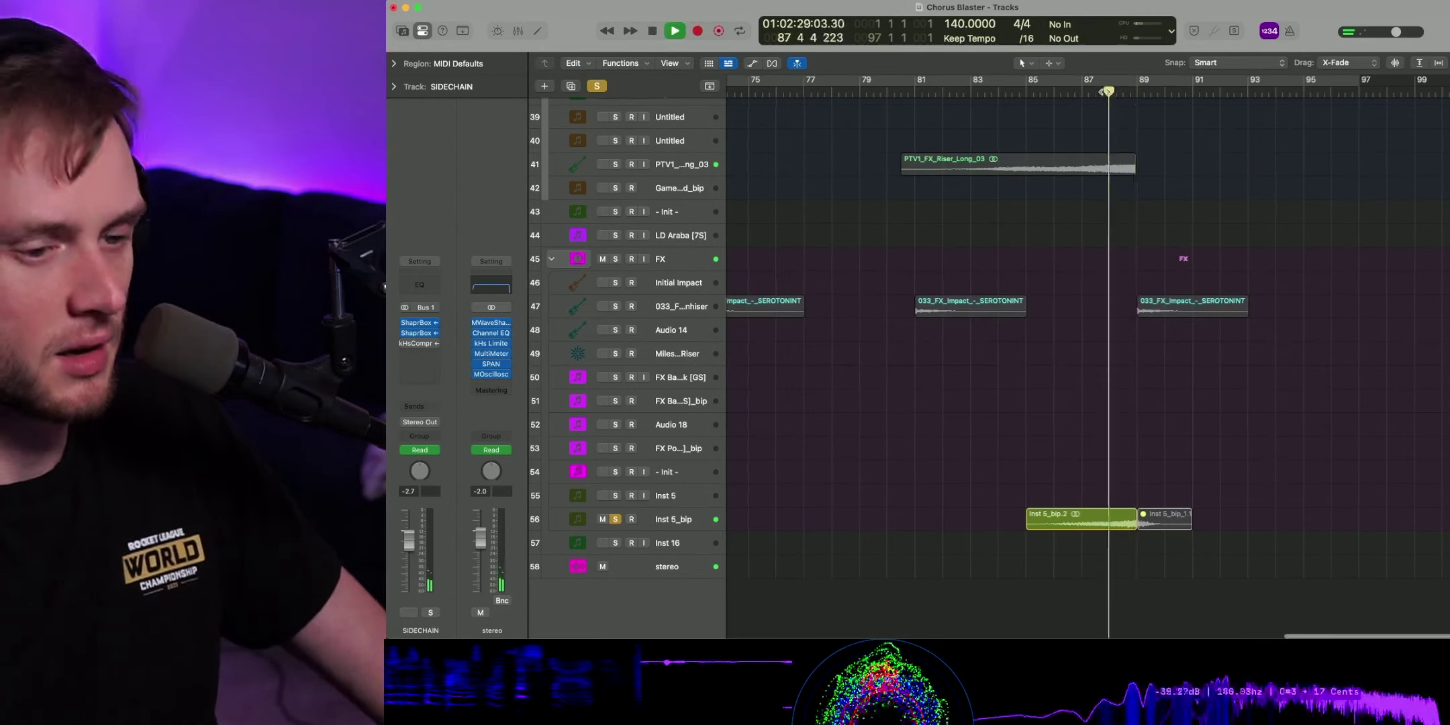
left_click(614, 521)
- Return the playhead to bar 81 and show track automation, bringing the Sum 11 stack and its Gameboy Lead tracks into view
scroll(996, 346, "up", 6)
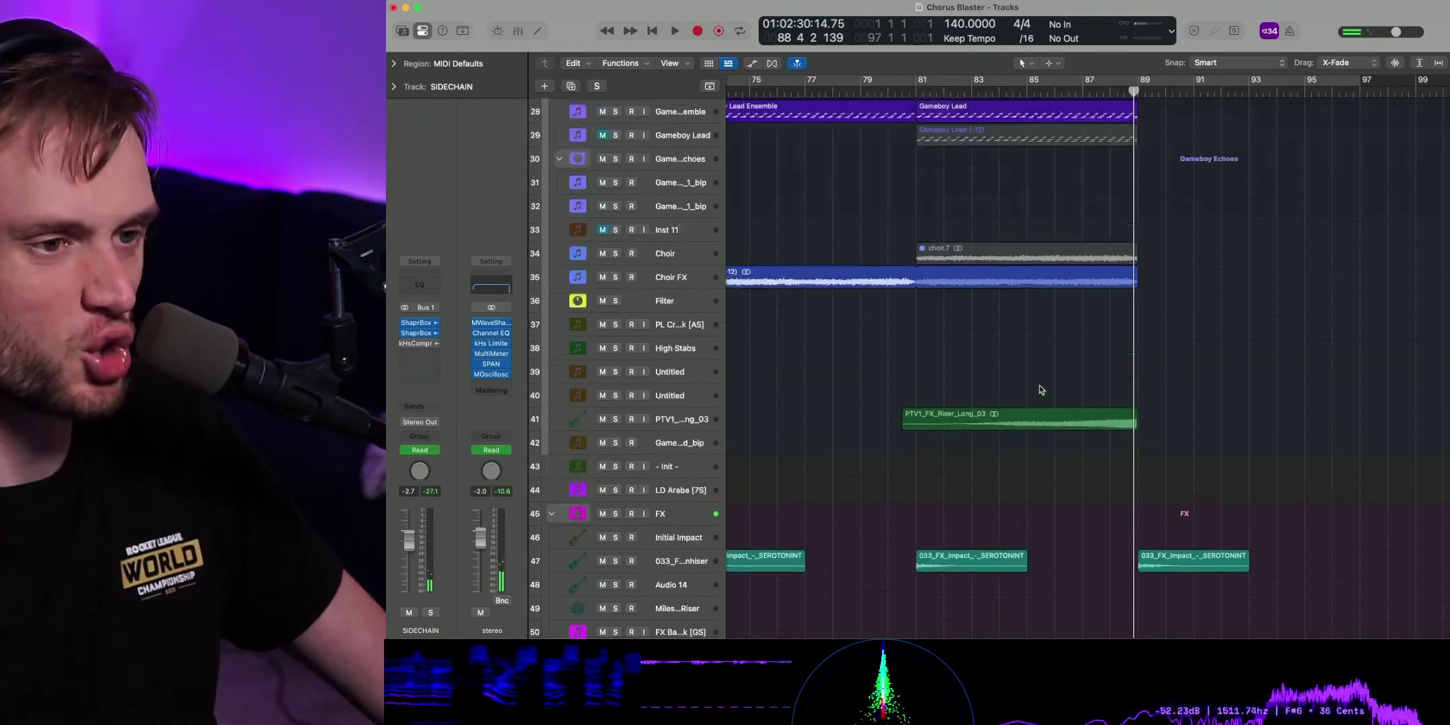
scroll(1027, 369, "up", 5)
key("space")
scroll(1011, 341, "left", 2)
scroll(1065, 341, "up", 2)
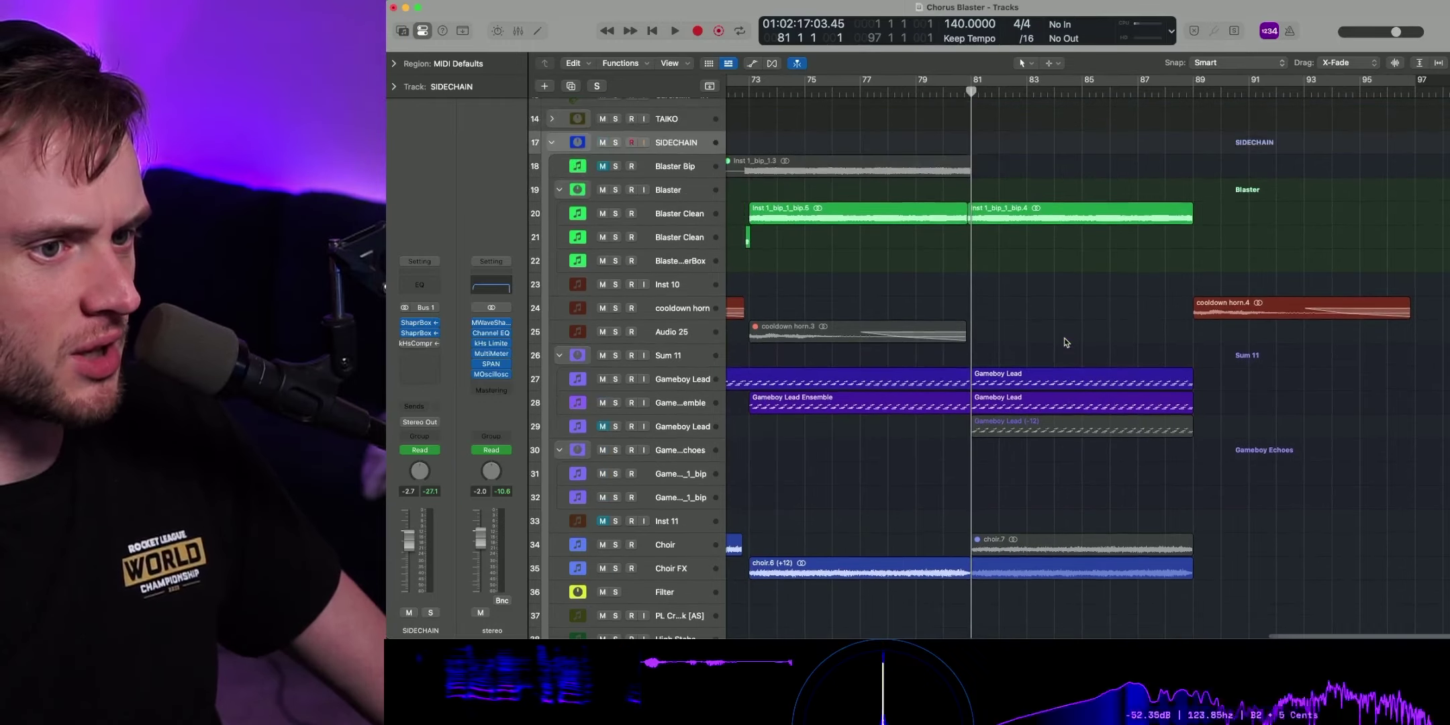
key("a")
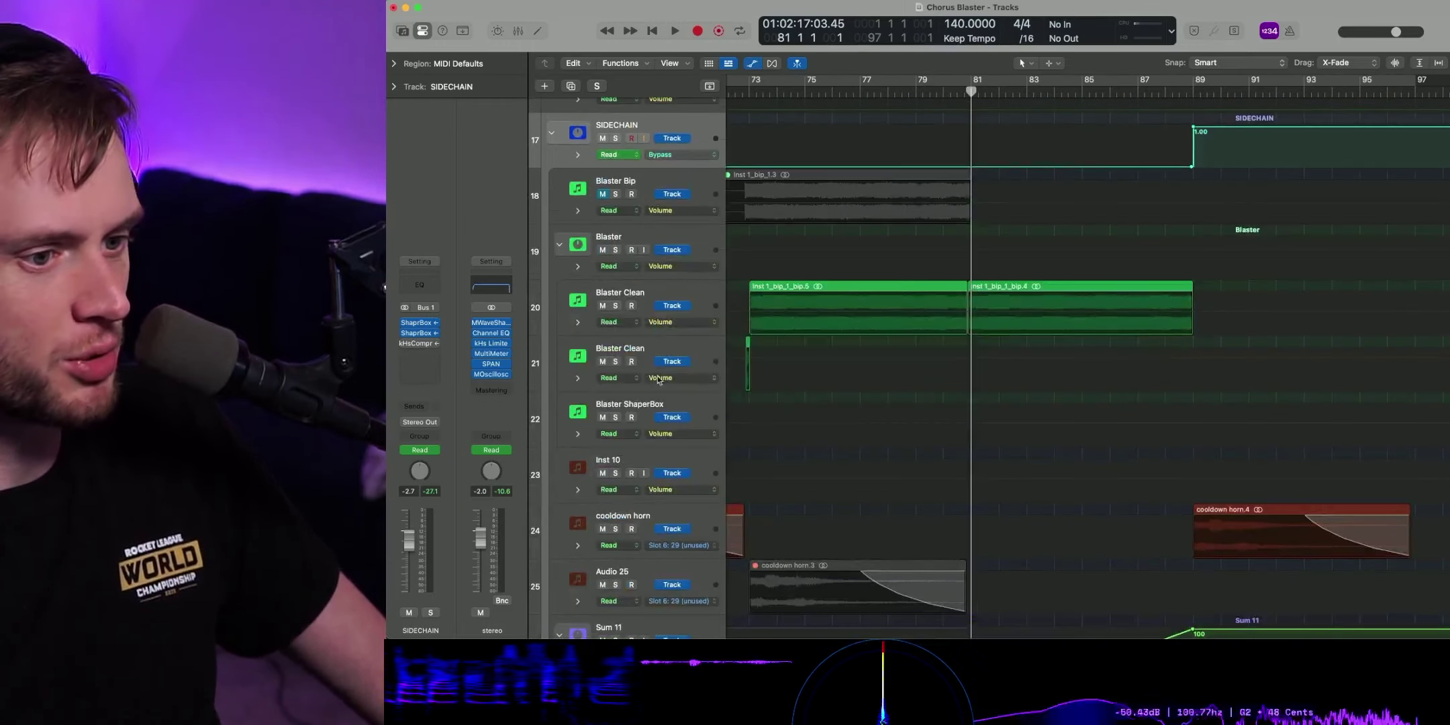
scroll(979, 399, "down", 8)
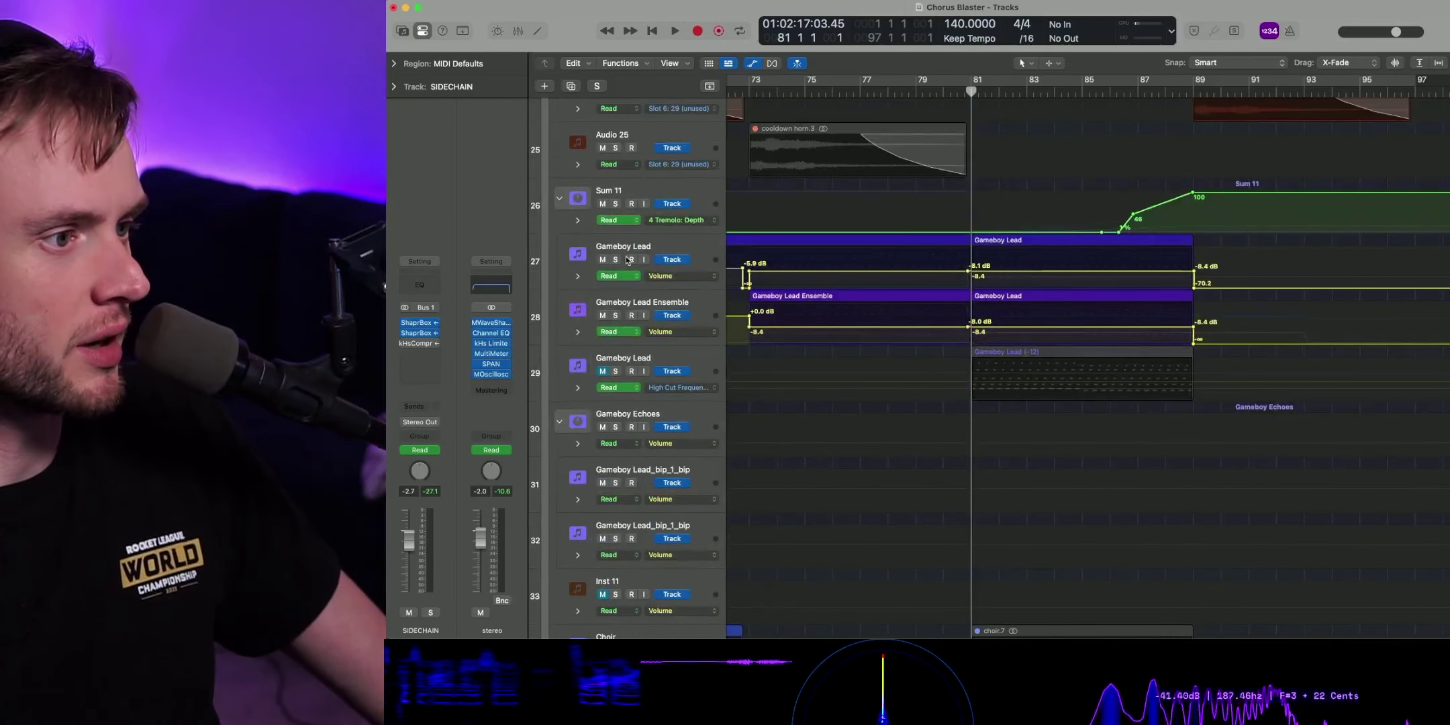
- Select the Sum 11 stack, solo it instead of the single Gameboy Lead track, and play from bar 81
left_click(615, 260)
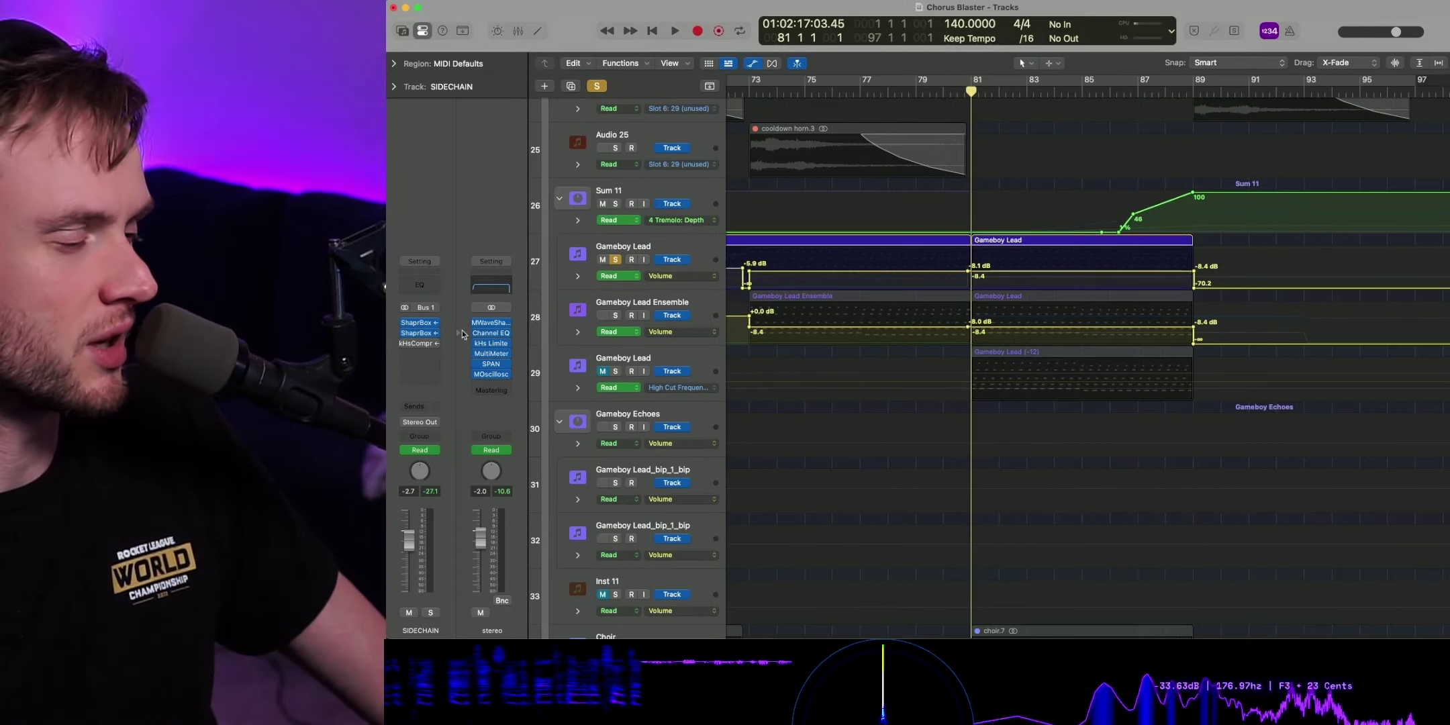
left_click(698, 193)
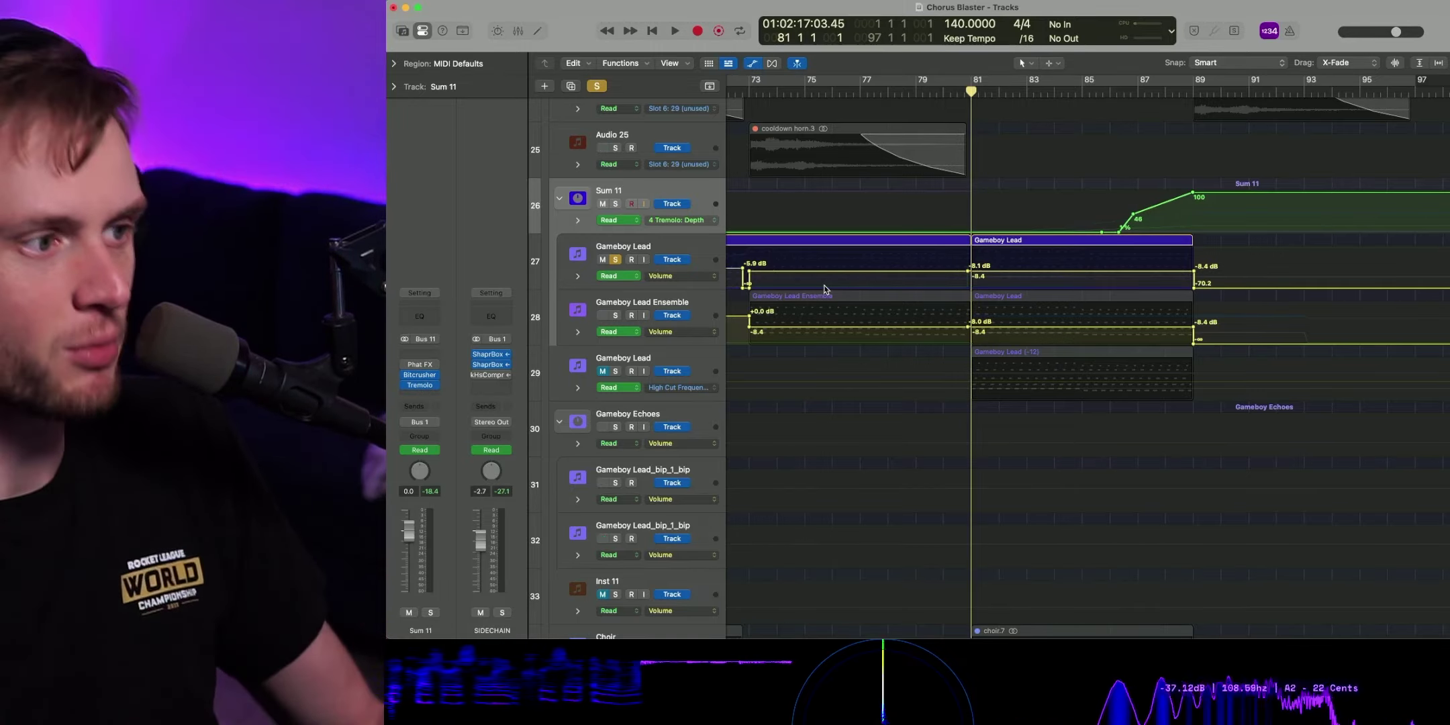
left_click(615, 260)
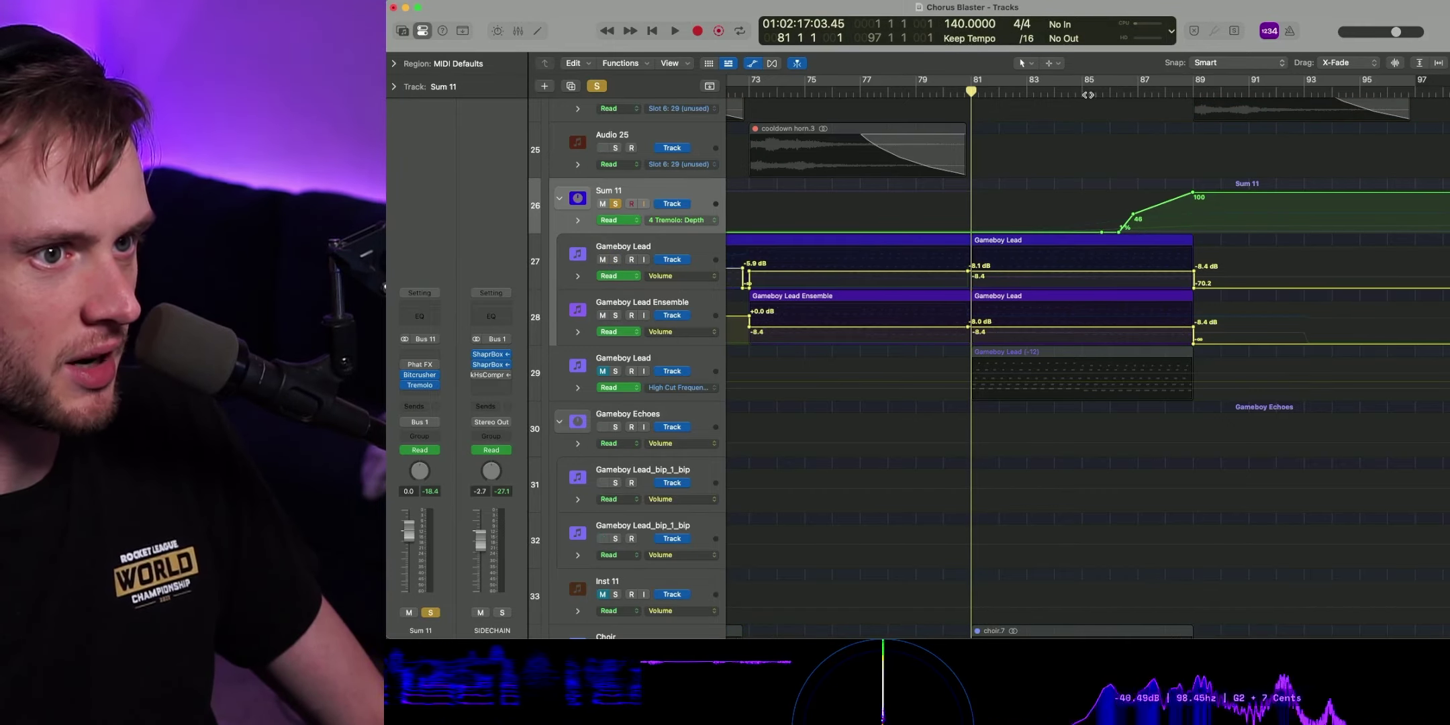
key("space")
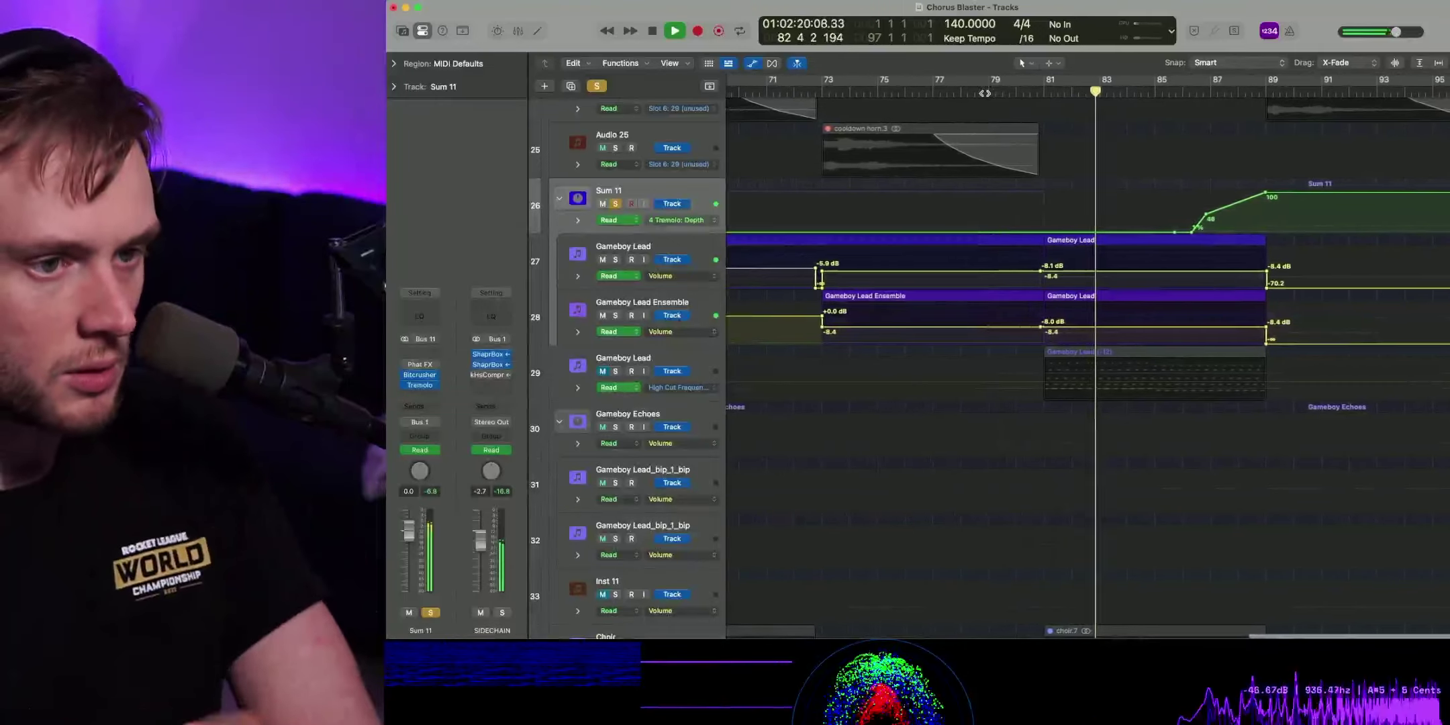
- Open Sum 11's Bitcrusher and Tremolo side by side and watch their automated settings during playback until just past bar 89
left_click(420, 376)
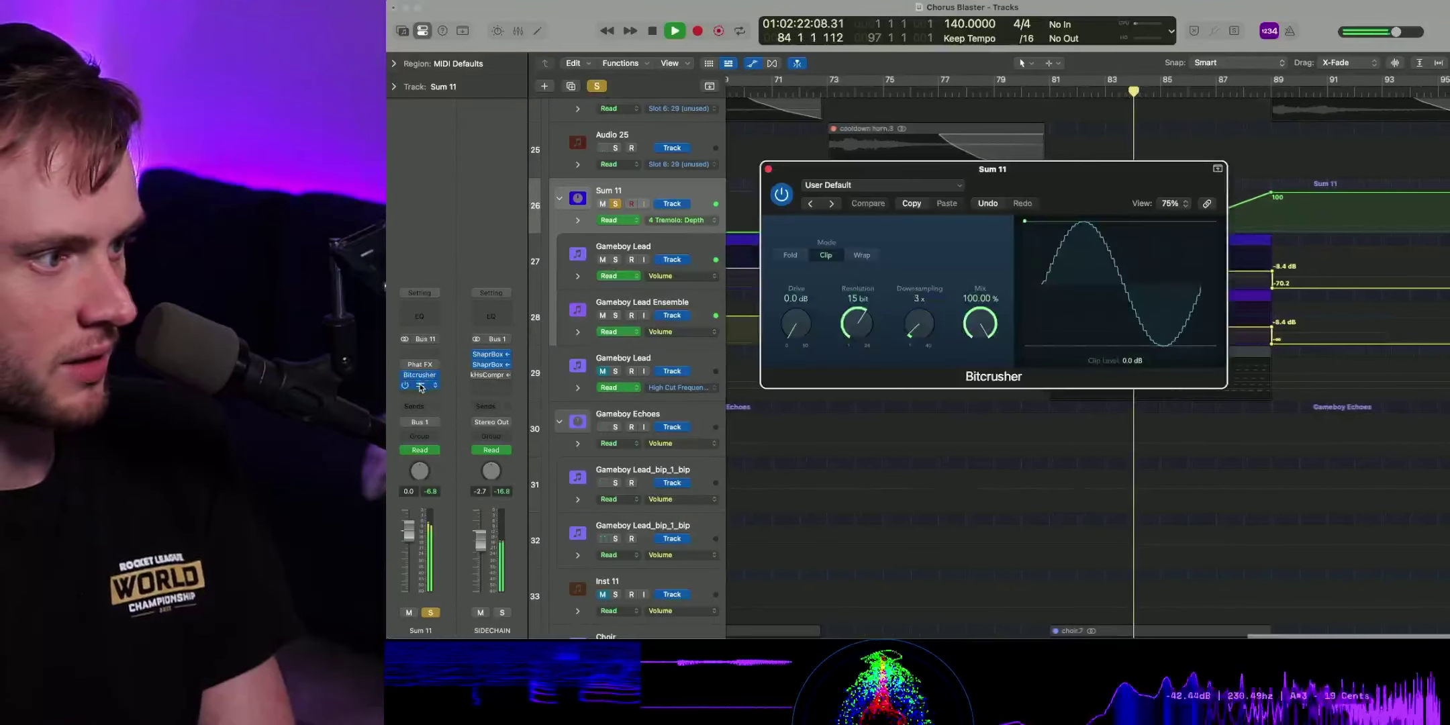
left_click(421, 387)
left_click_drag(991, 185, 646, 362)
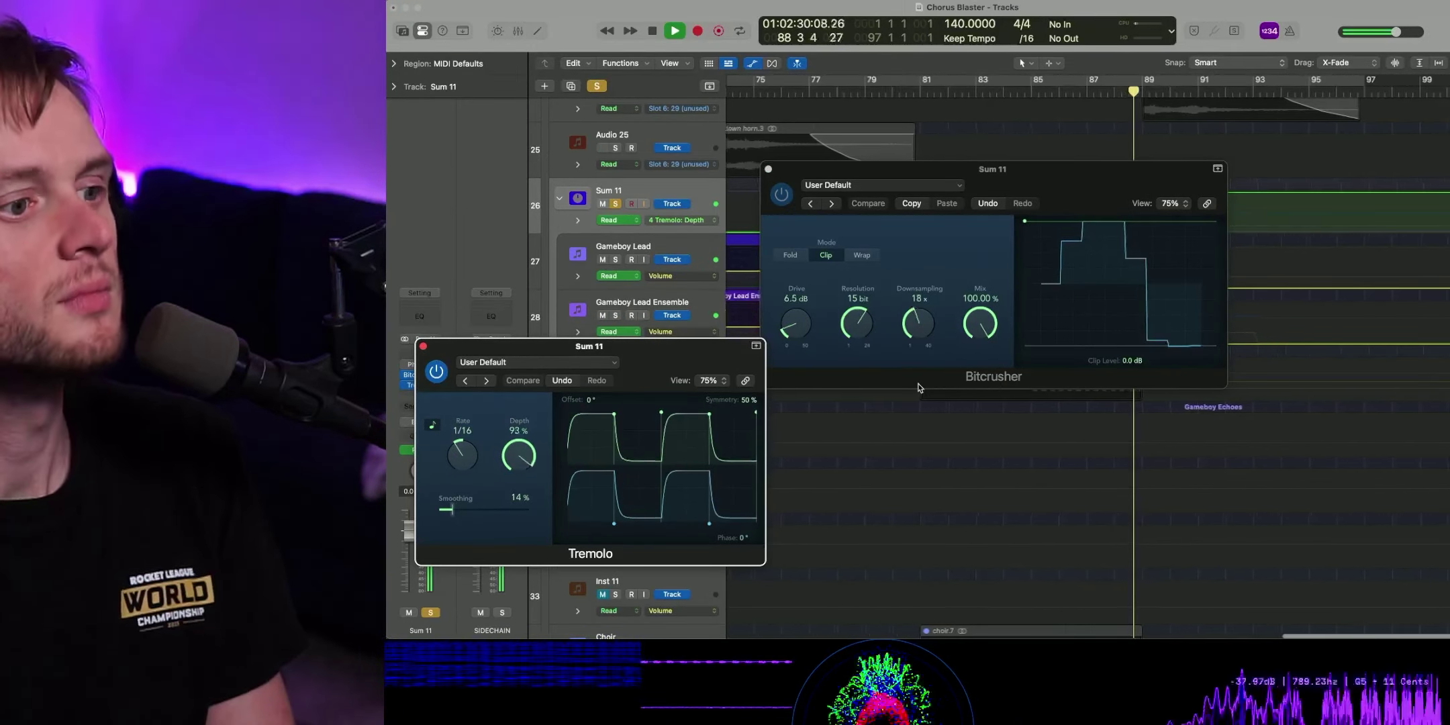
key("space")
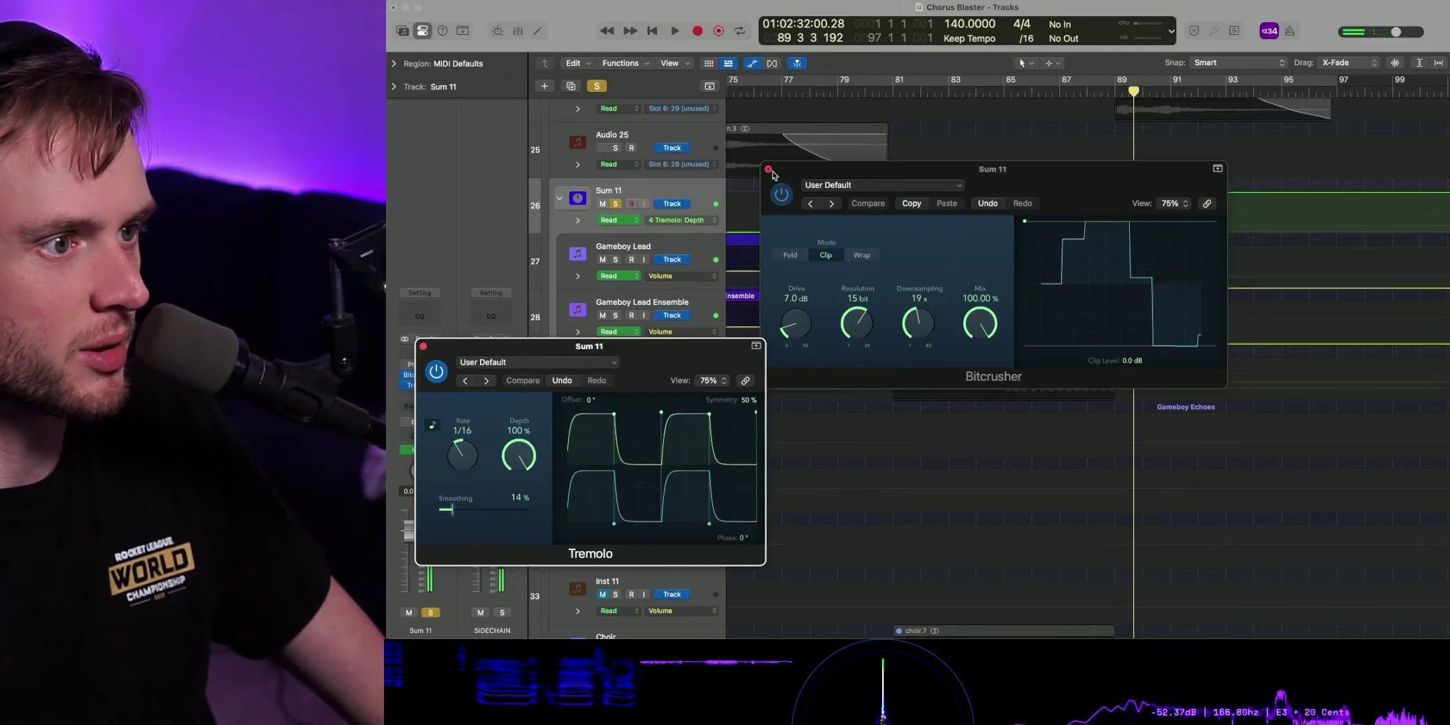
- Close the Tremolo and Bitcrusher windows and turn off the Sum 11 solo
left_click(769, 176)
left_click(423, 347)
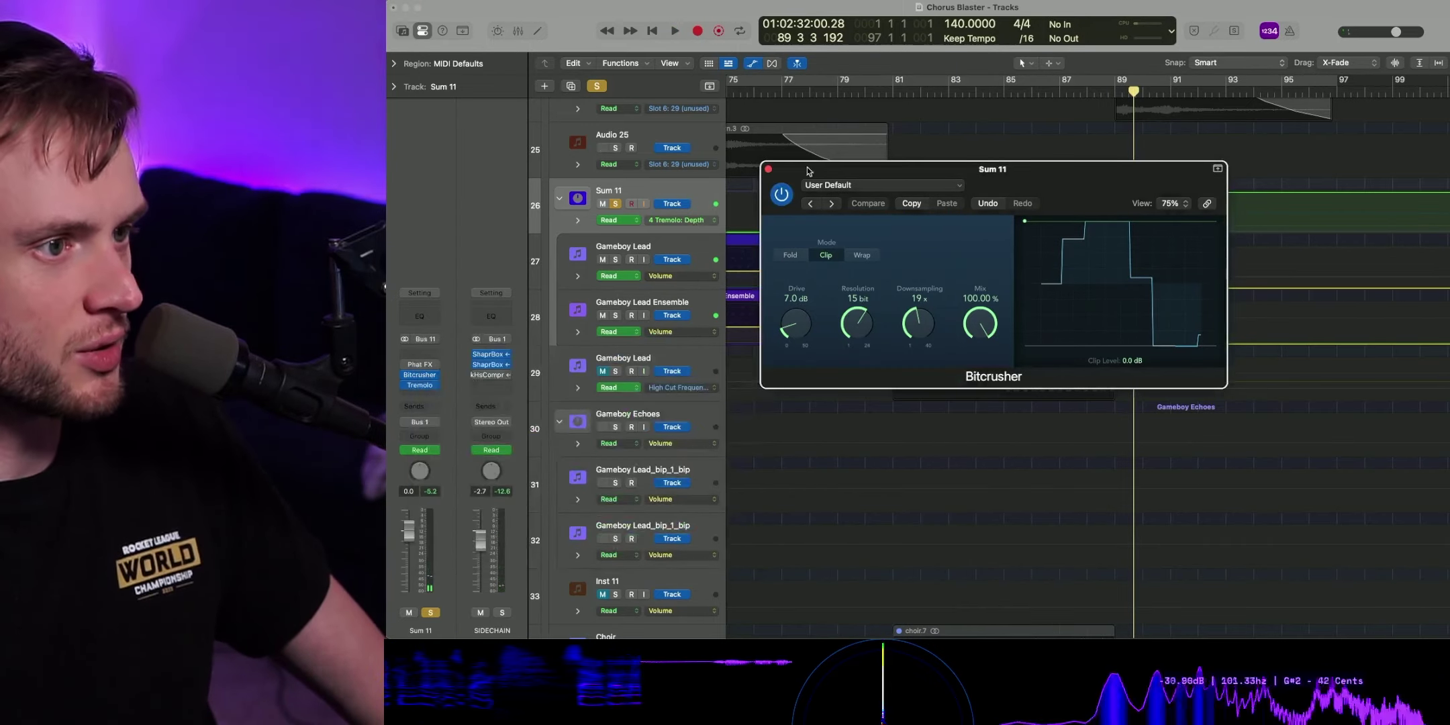
left_click(769, 170)
- Examine the automation on the kick, SIDECHAIN and Blaster tracks around bar 89, and hide the automation lanes
scroll(1078, 238, "up", 15)
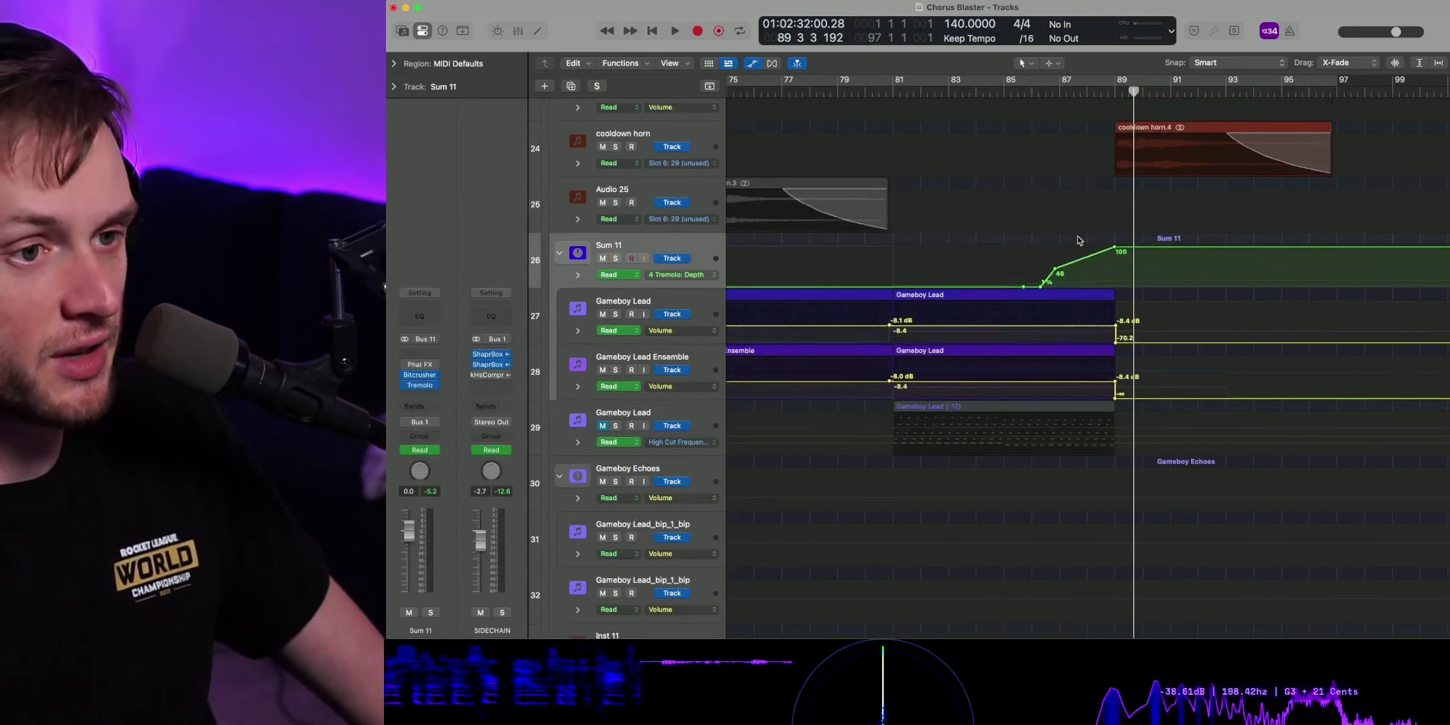
scroll(1078, 241, "up", 2)
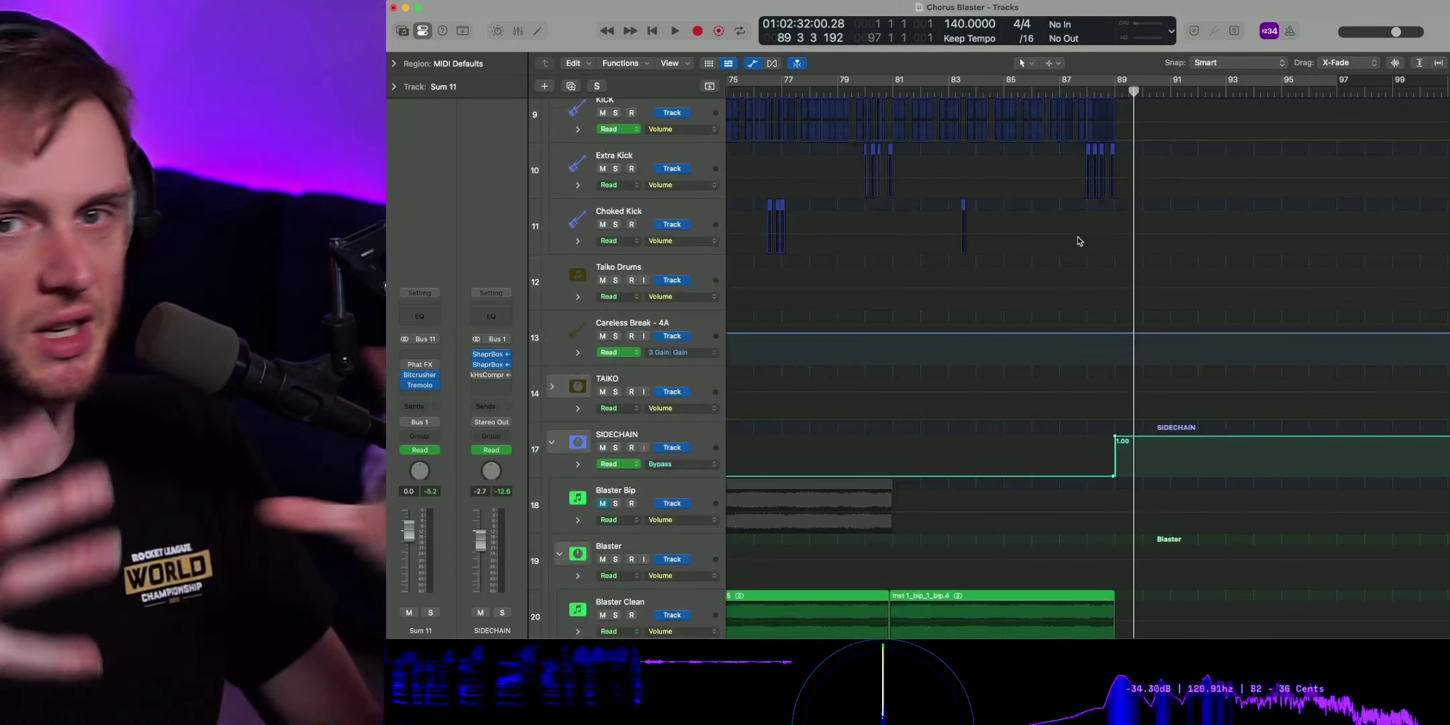
scroll(1101, 322, "down", 6)
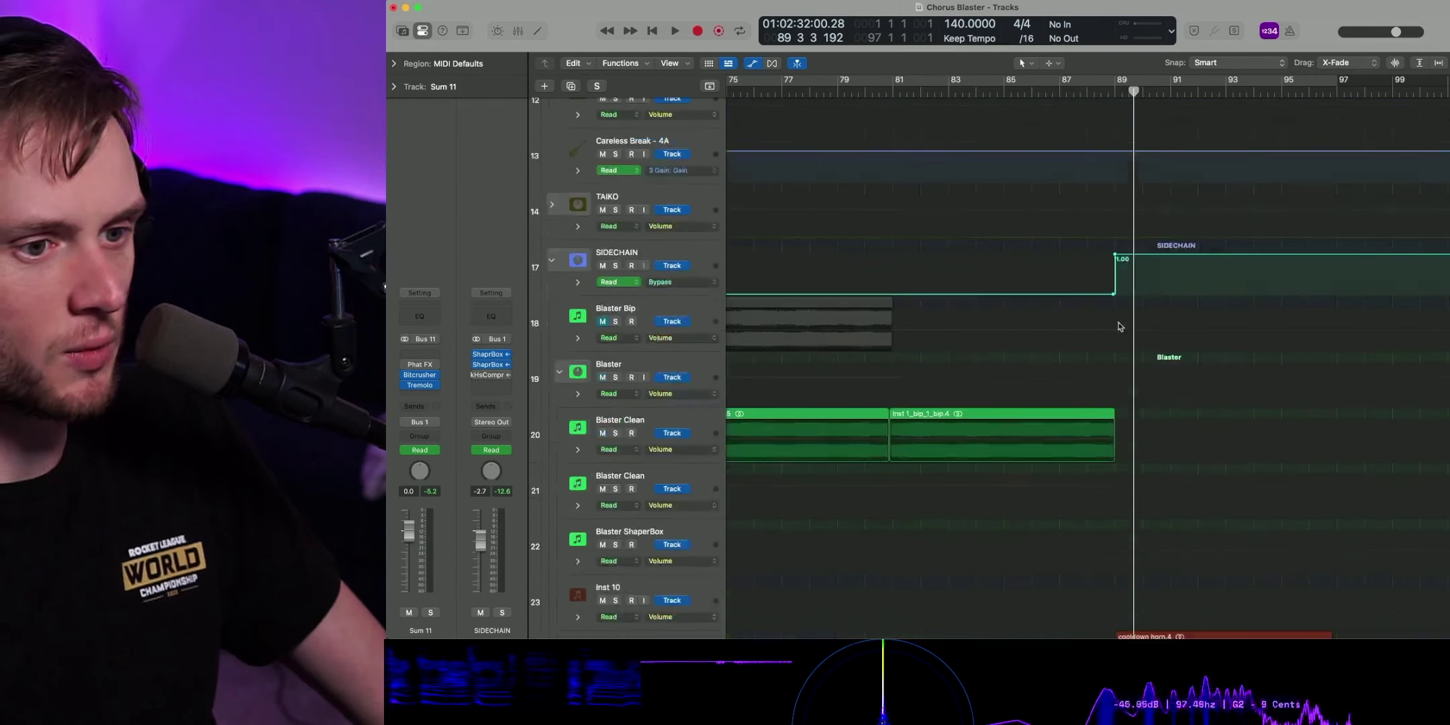
scroll(1181, 459, "up", 15)
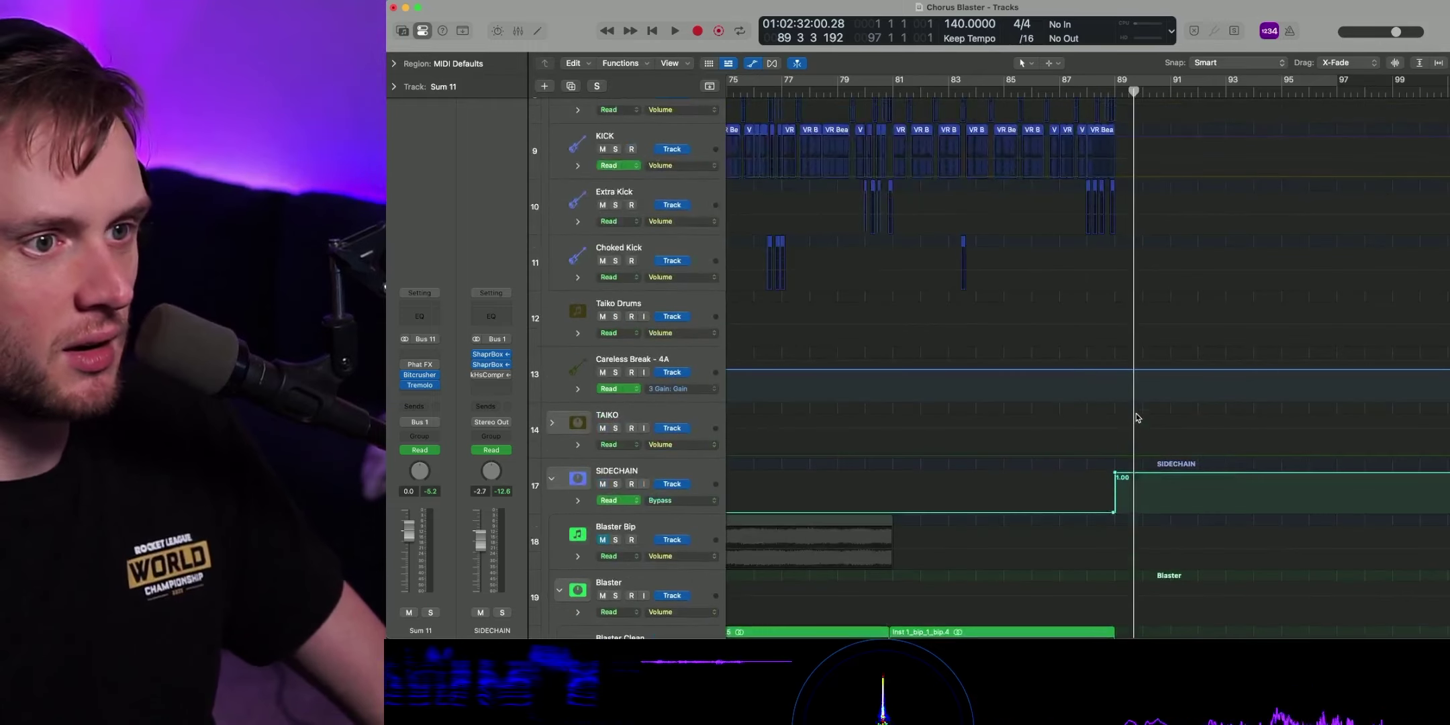
key("z")
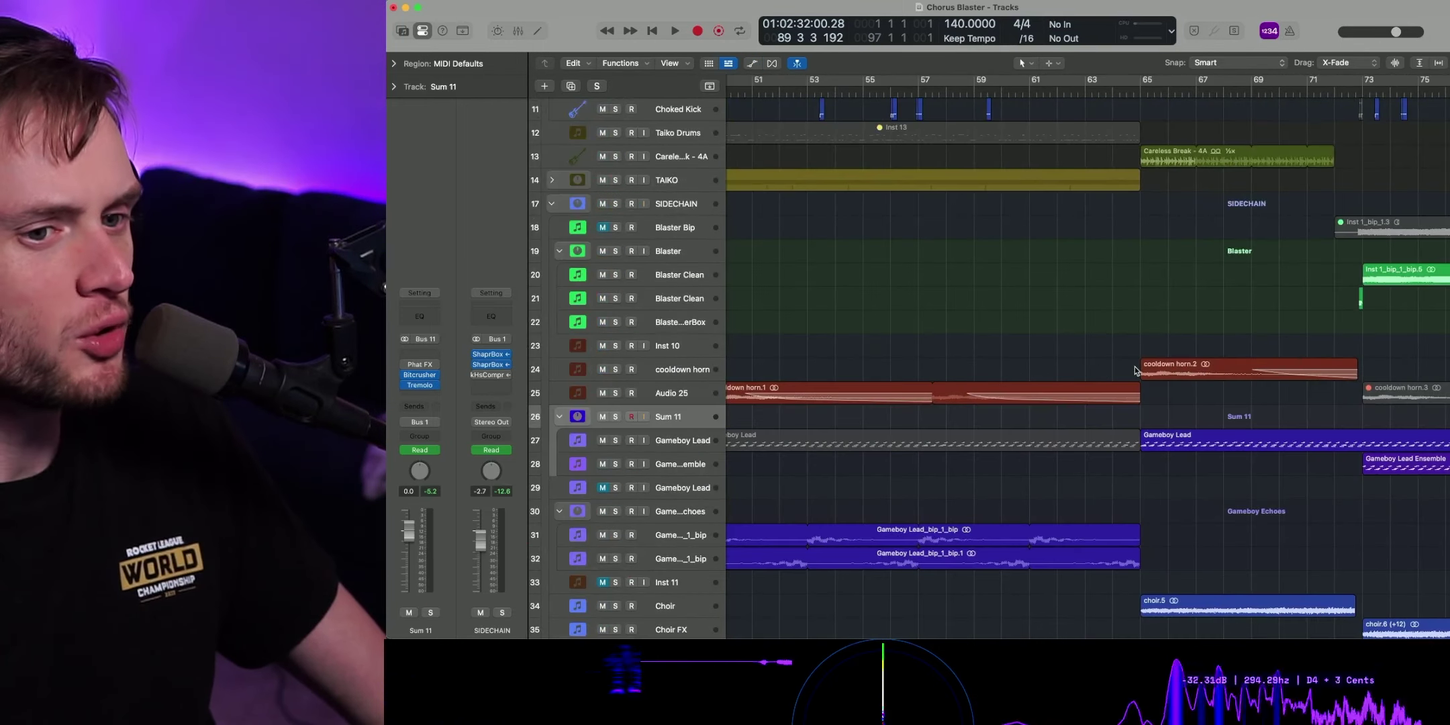
- Compare the TAIKO, cooldown horn, Gameboy Echoes and PL Crushed Pluck regions between bars 33 and 65
scroll(1170, 365, "left", 10)
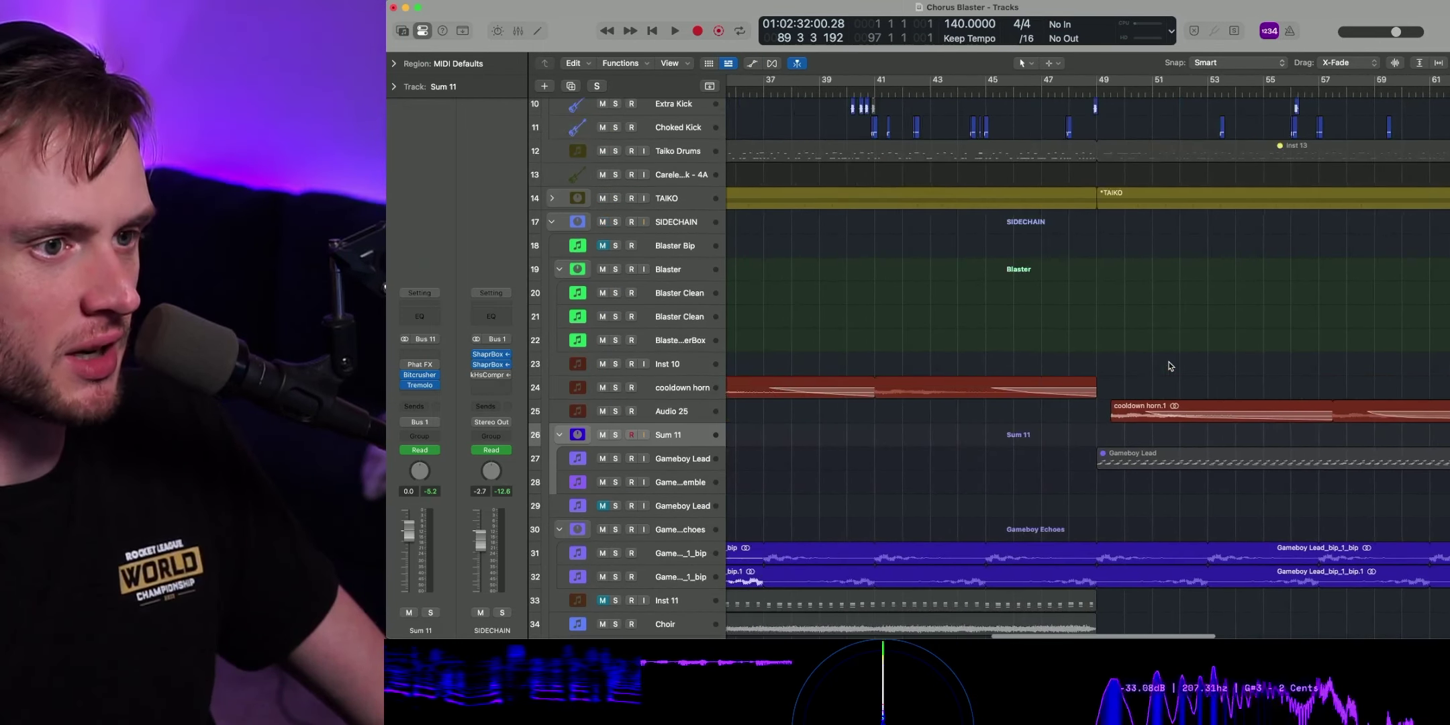
scroll(1169, 366, "right", 3)
scroll(1169, 366, "down", 3)
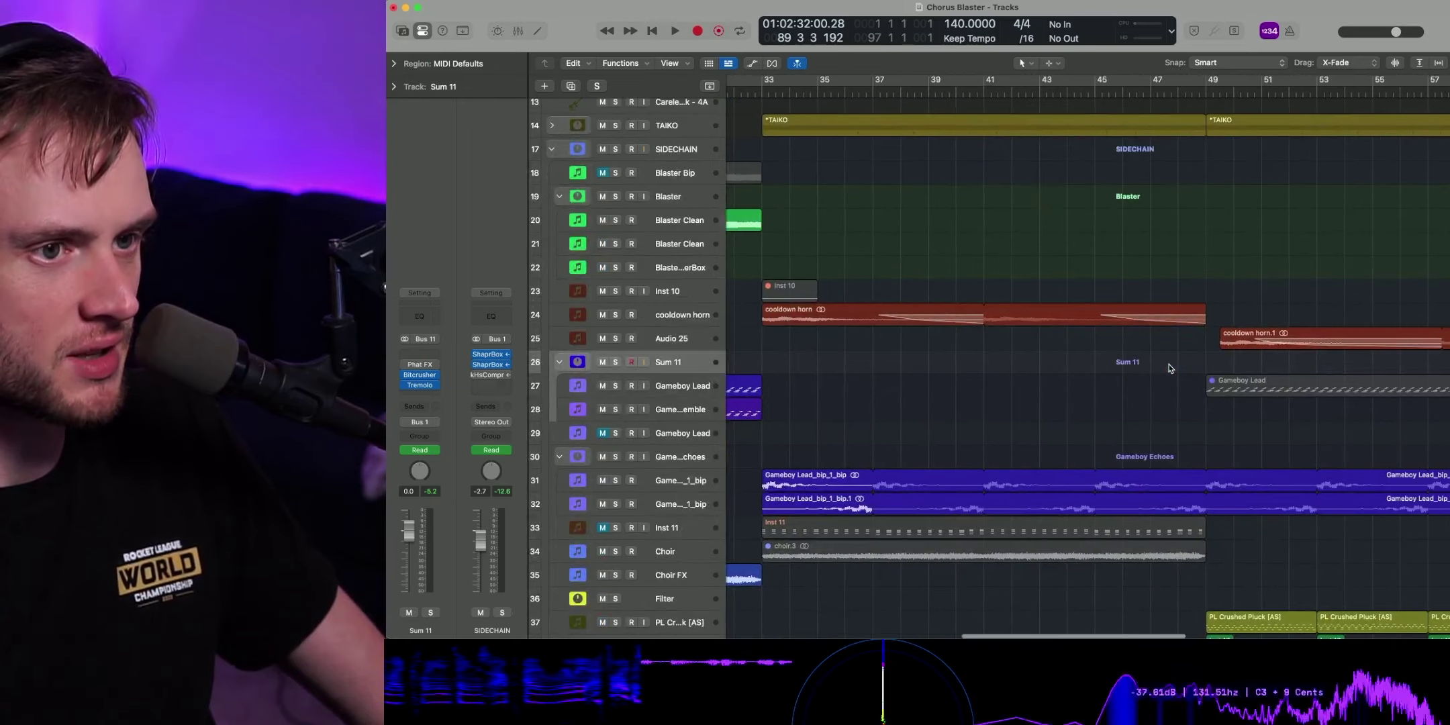
scroll(1169, 367, "right", 2)
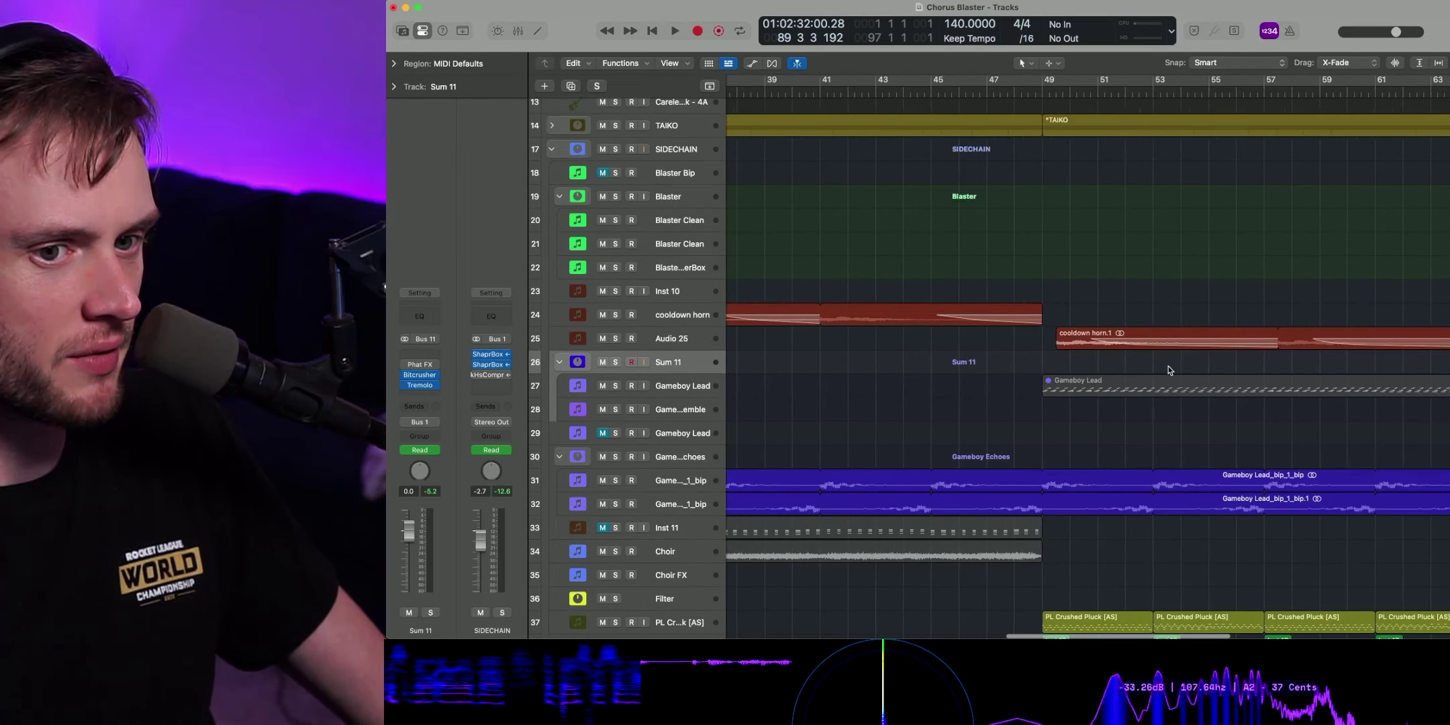
scroll(1168, 369, "left", 2)
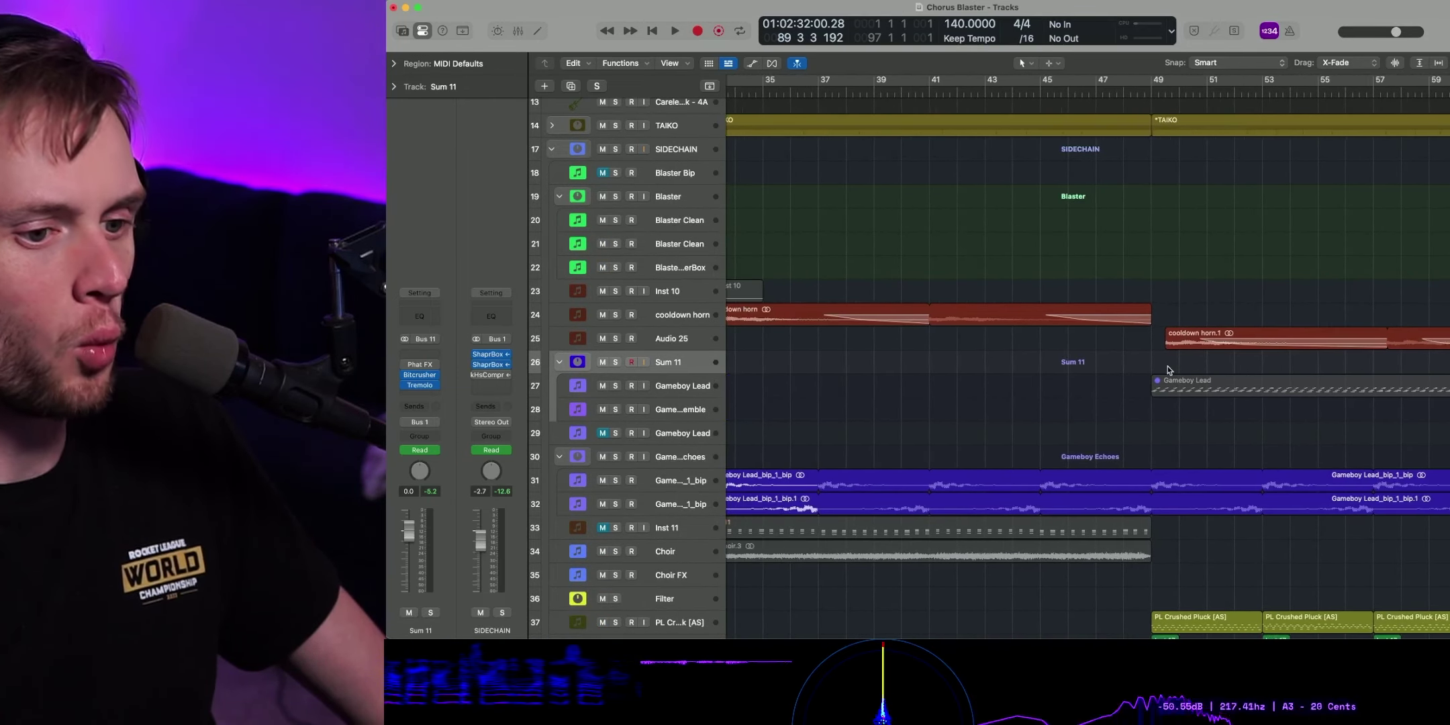
scroll(1168, 368, "right", 6)
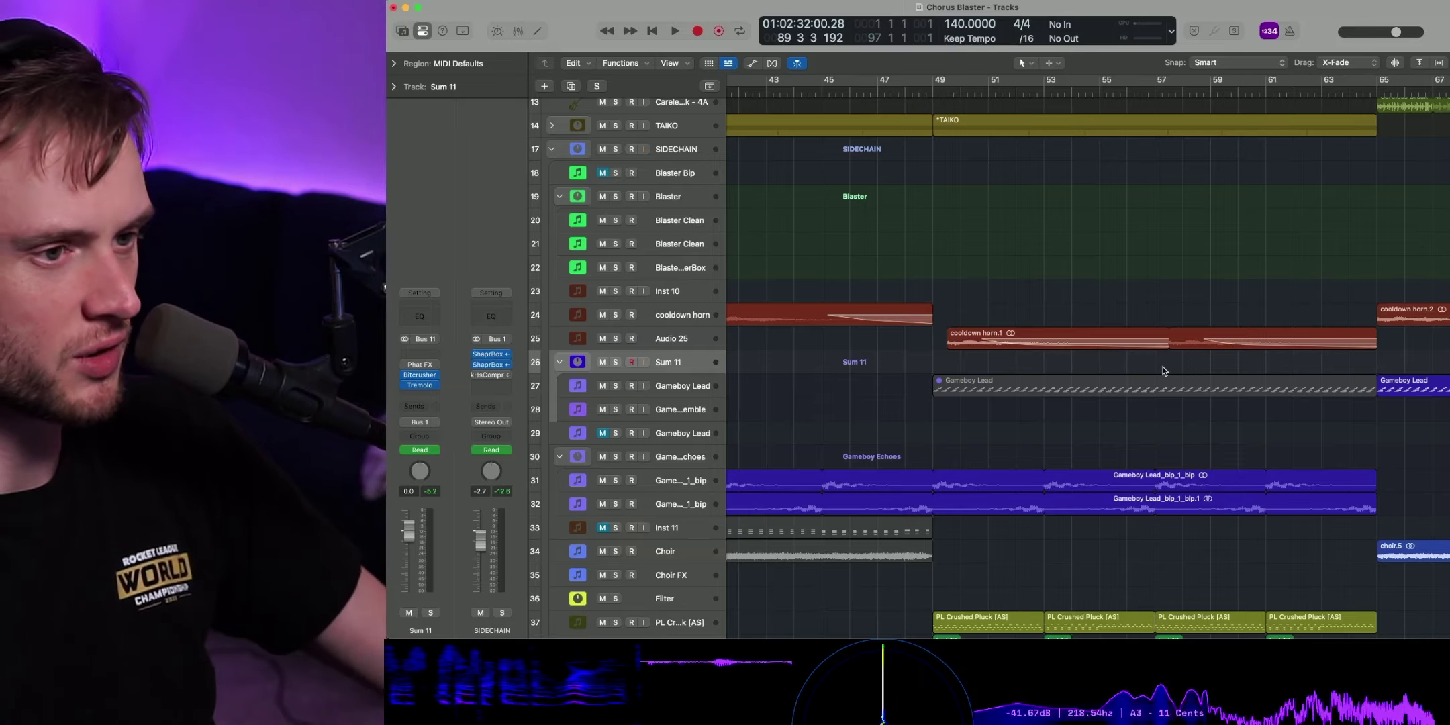
scroll(974, 213, "left", 10)
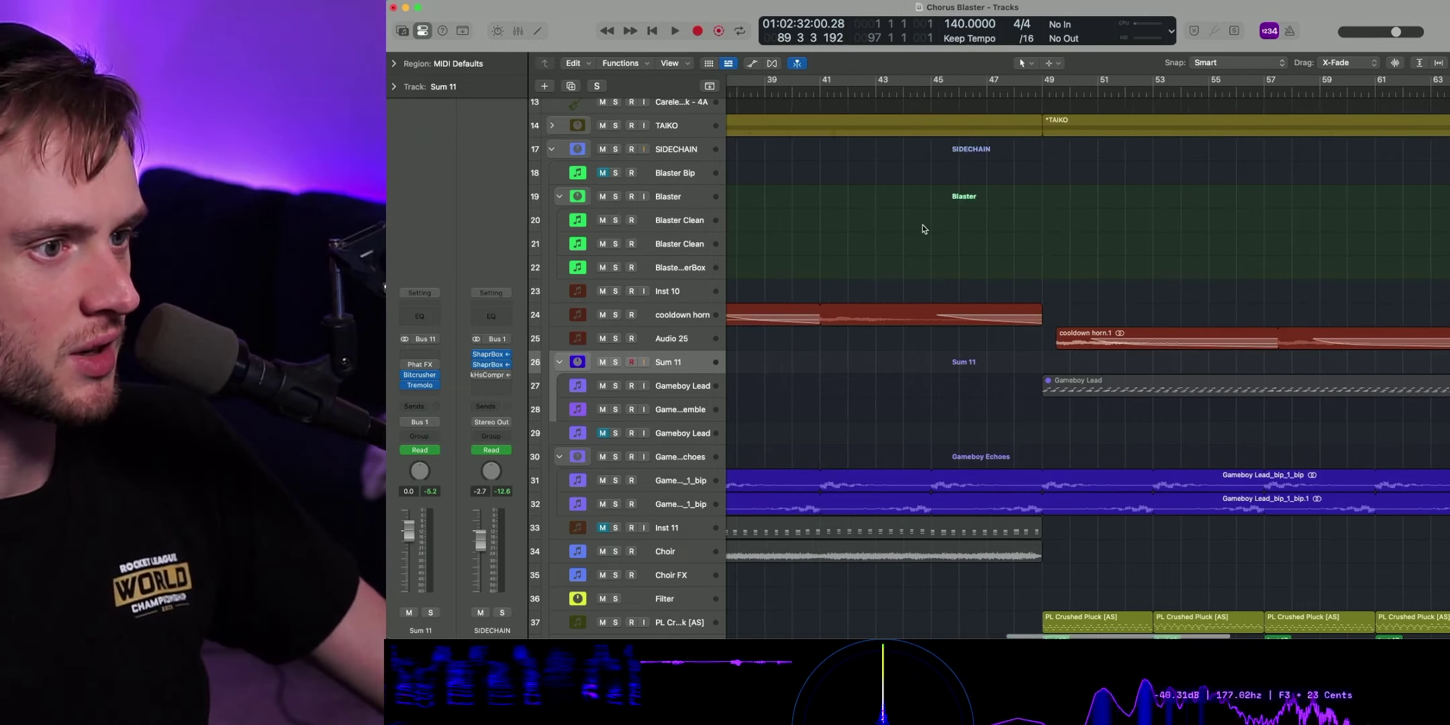
- Play the full mix from bar 33 to about bar 35 and stop
key("space")
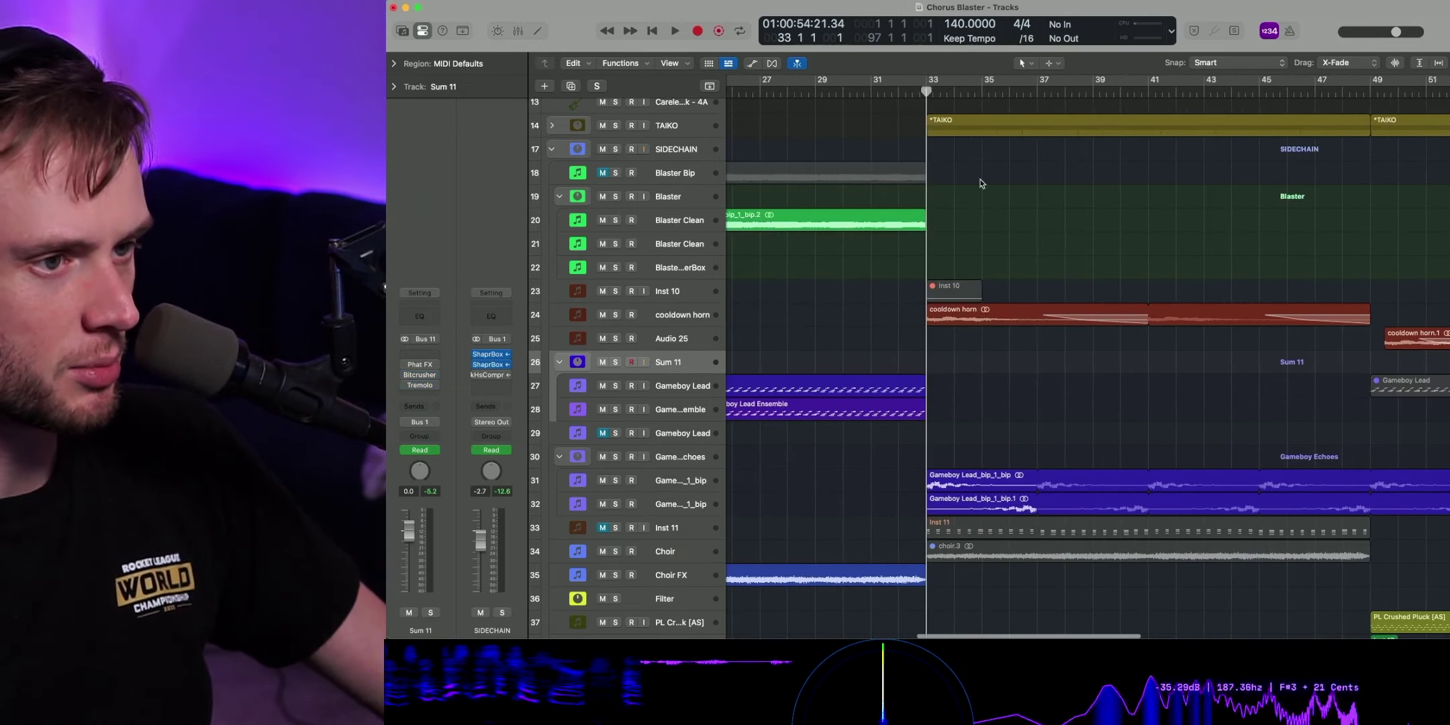
scroll(1017, 204, "left", 1)
scroll(1017, 208, "left", 2)
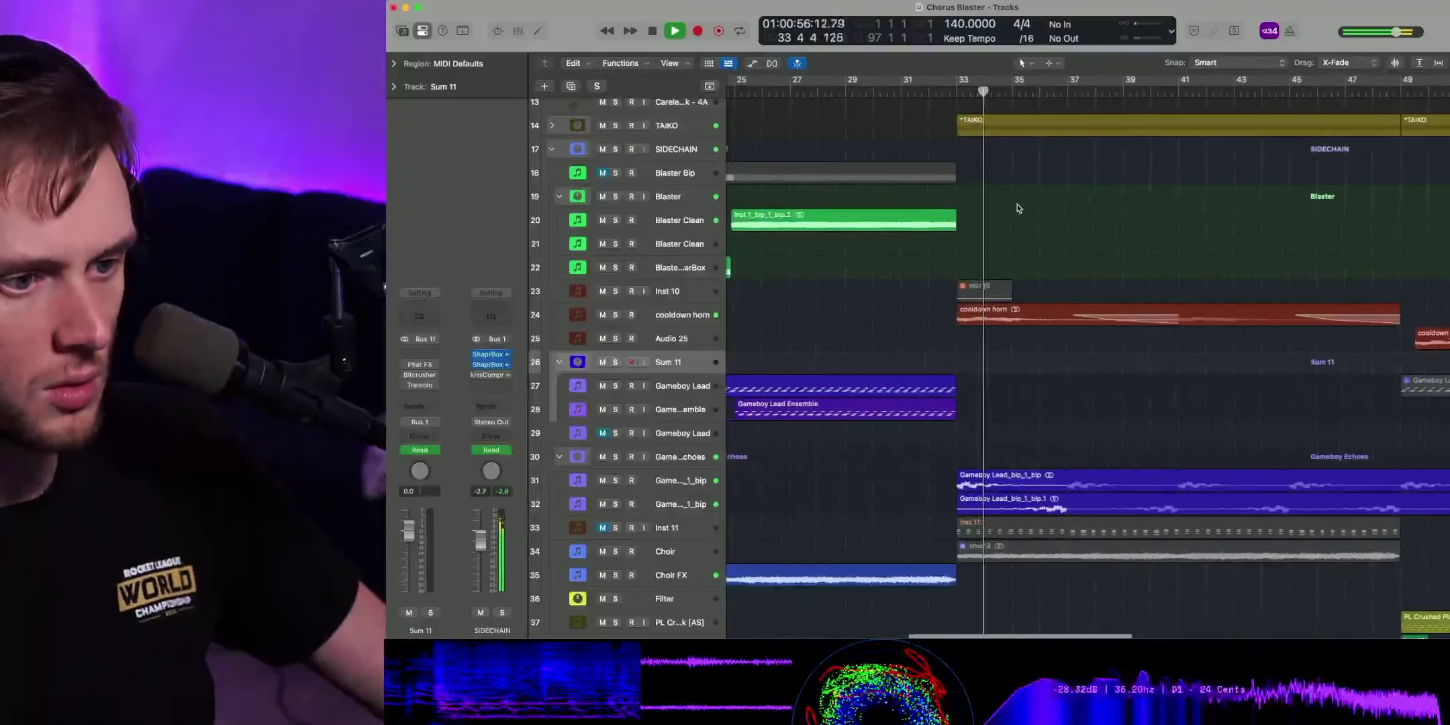
scroll(1016, 208, "left", 2)
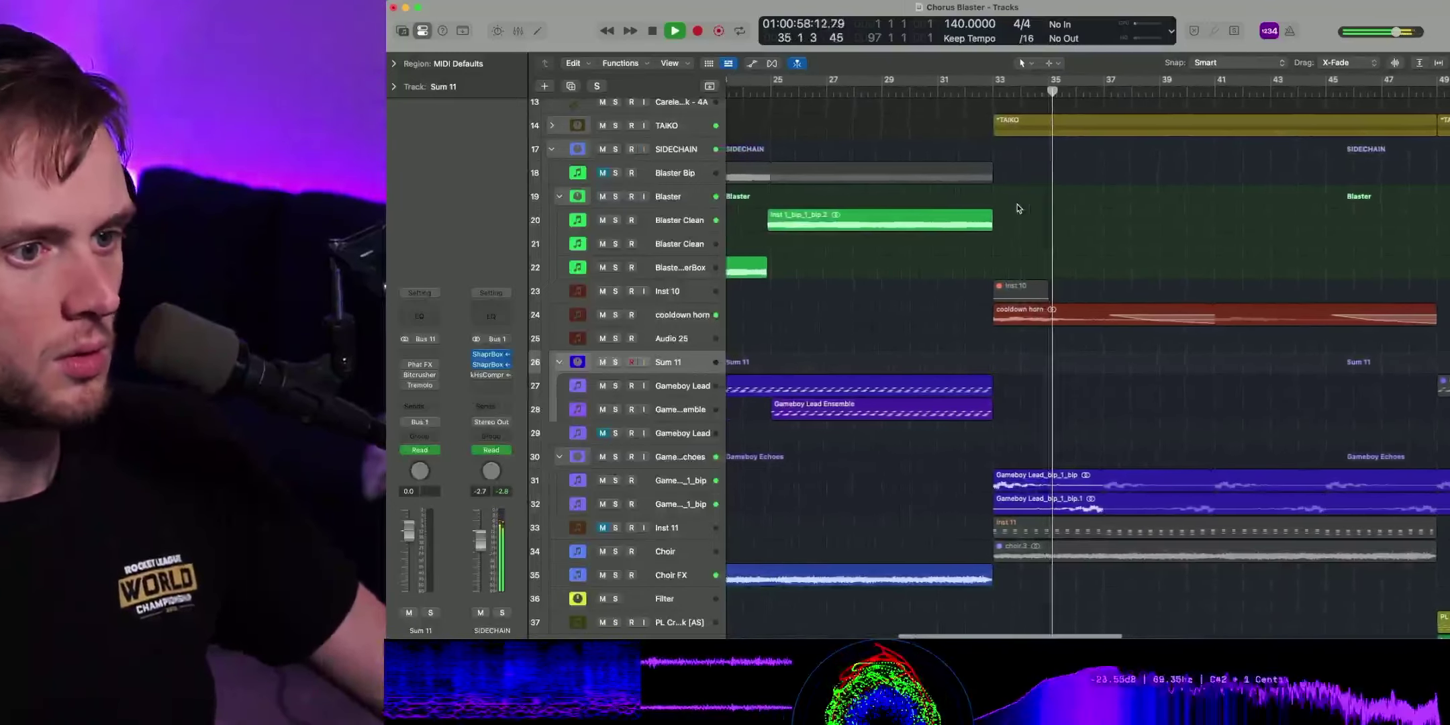
key("space")
- Play the section starting at bar 49 to about bar 51, stop, and return the playhead to bar 49
scroll(1134, 275, "right", 10)
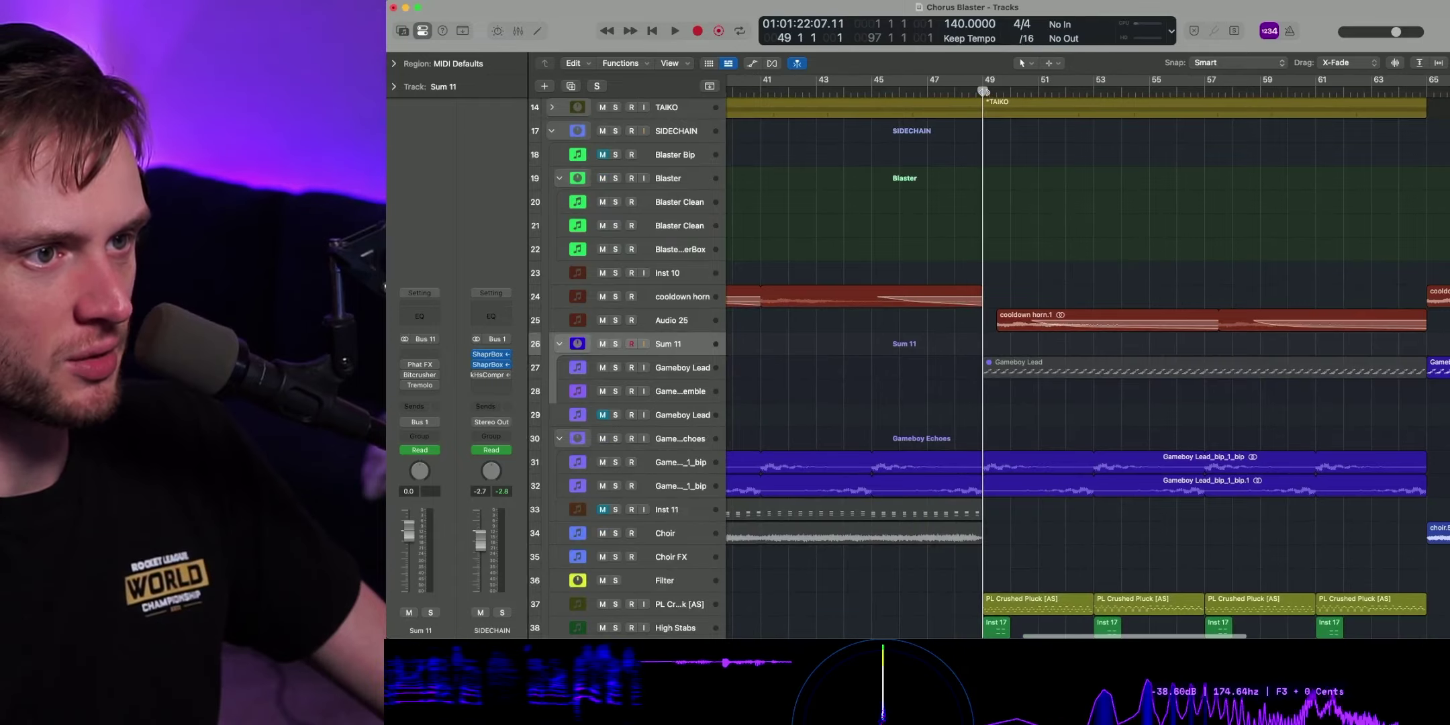
key("space")
scroll(1051, 191, "left", 2)
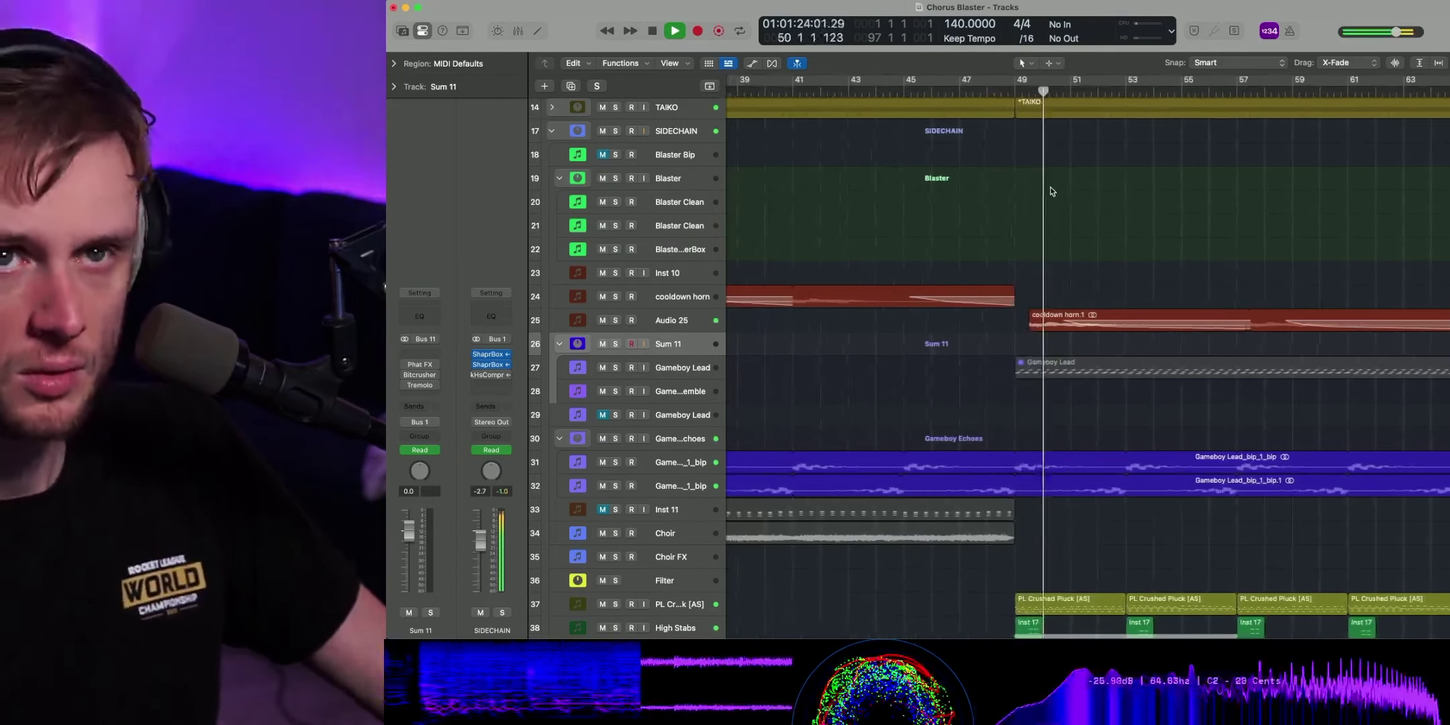
scroll(1064, 207, "left", 2)
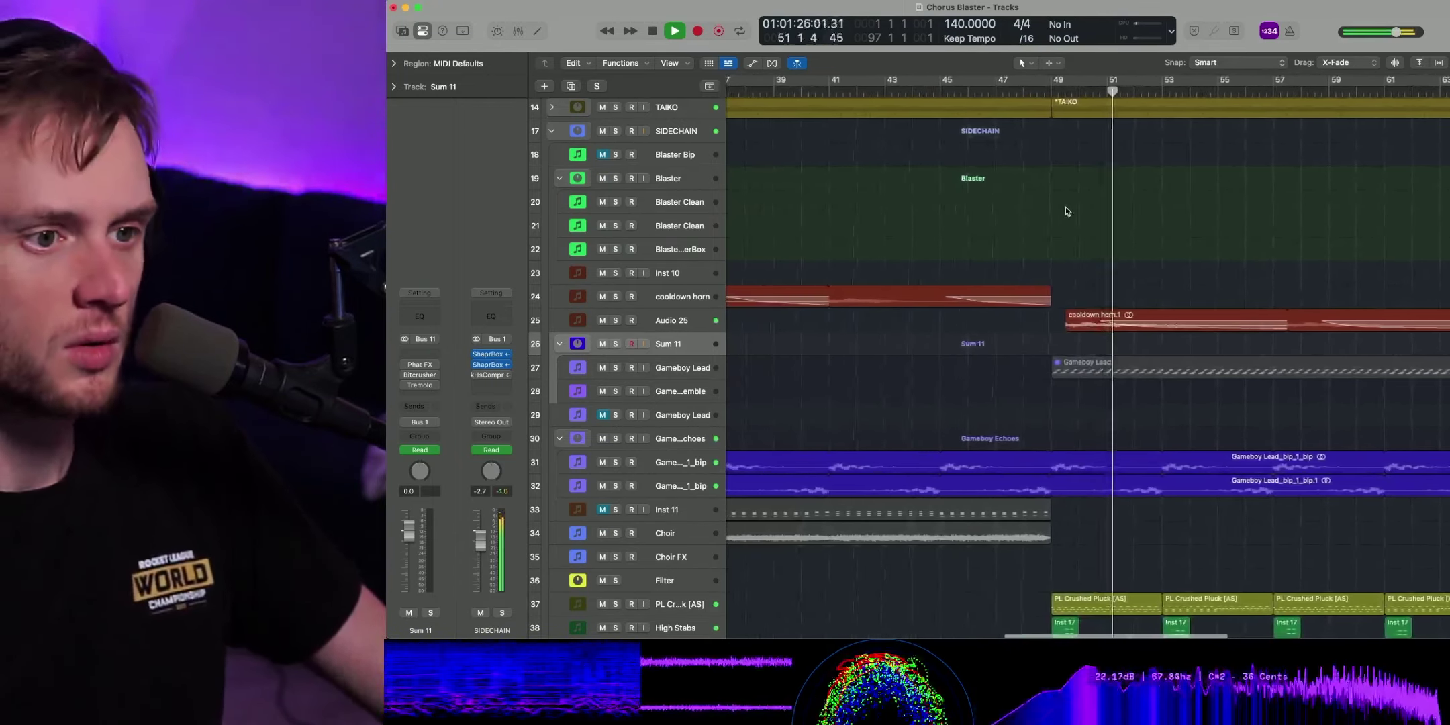
key("space")
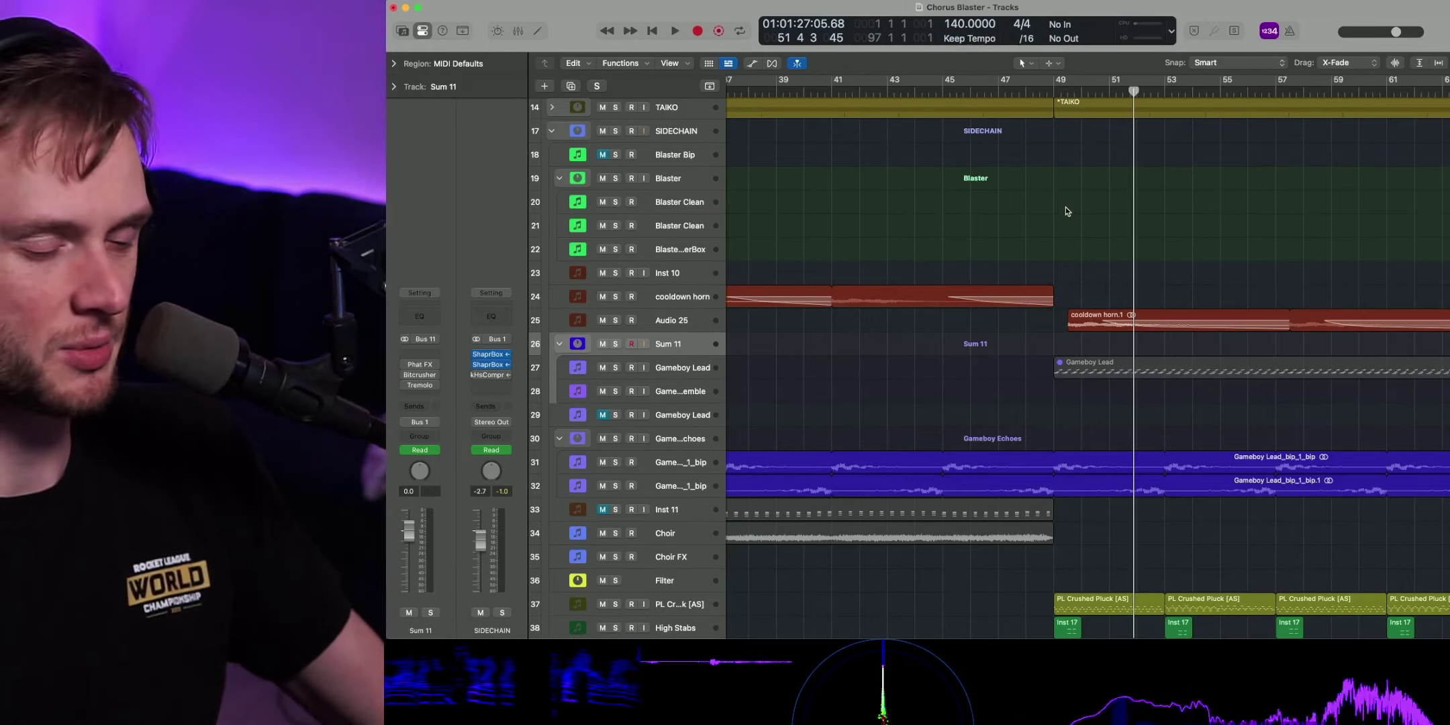
left_click(1057, 80)
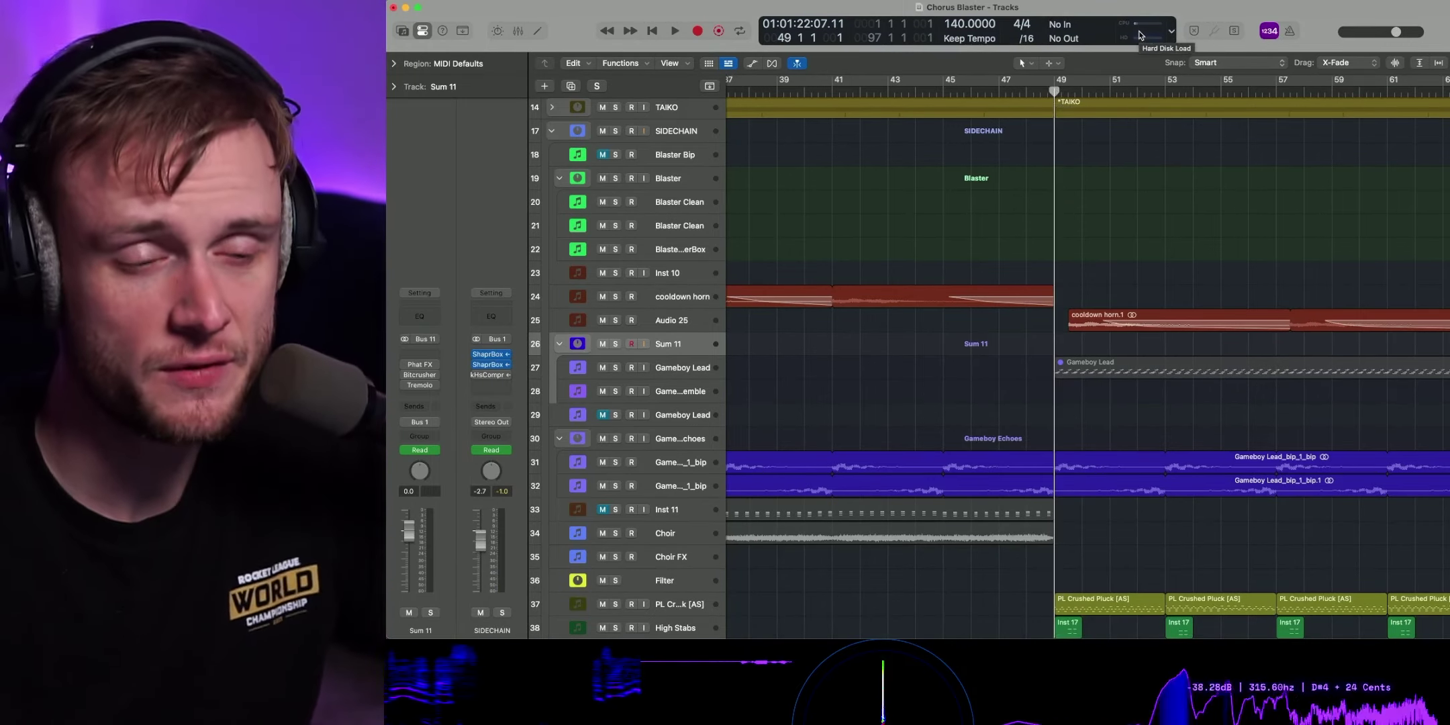
scroll(1047, 180, "up", 3)
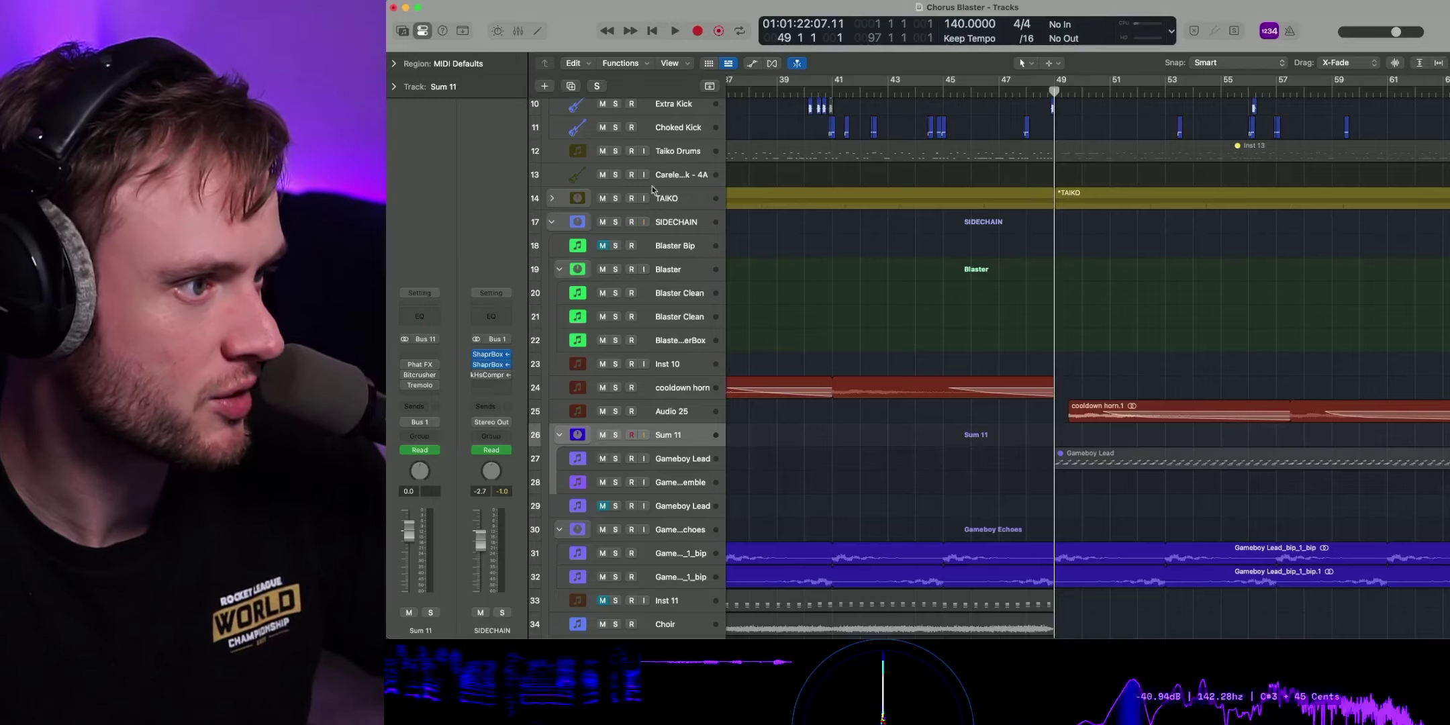
- Expand the TAIKO stack, select its first Inst 13_bip track, and play briefly from bar 49
left_click(682, 200)
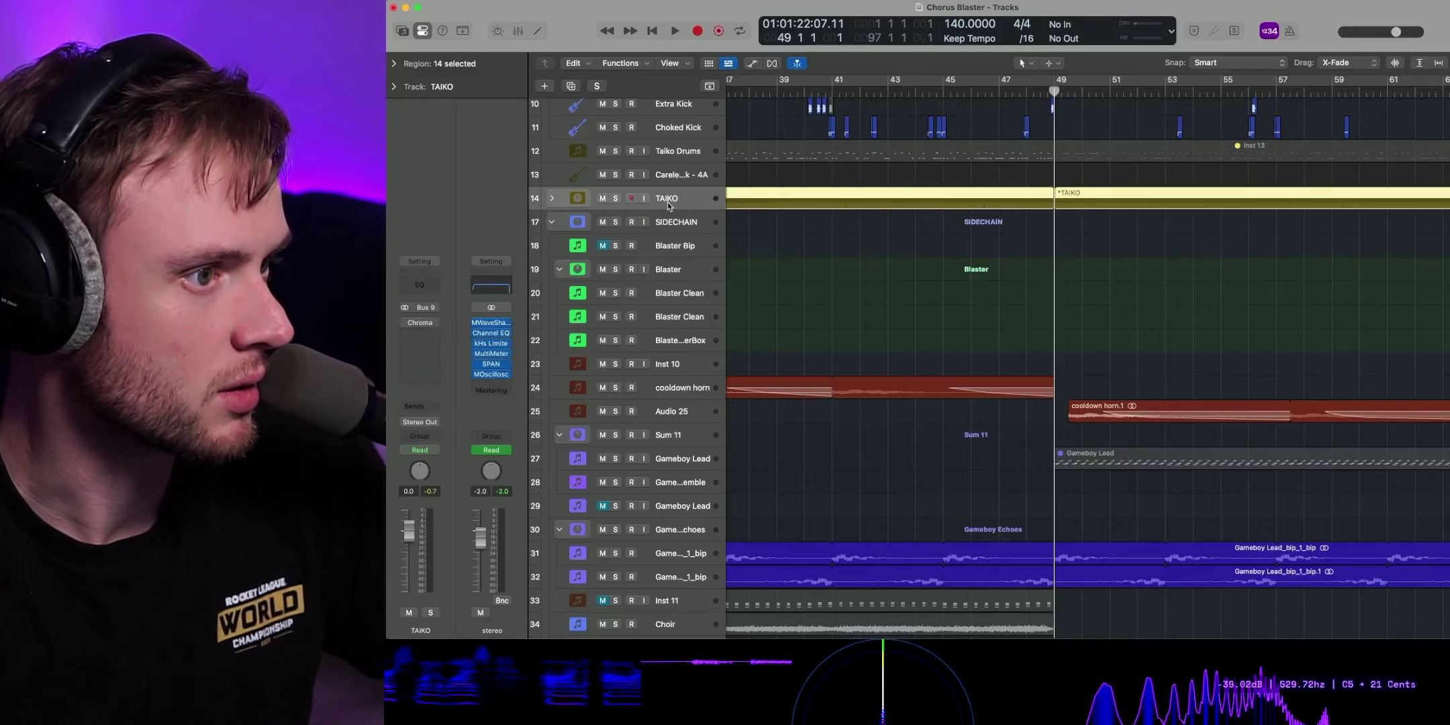
left_click(552, 198)
left_click(674, 227)
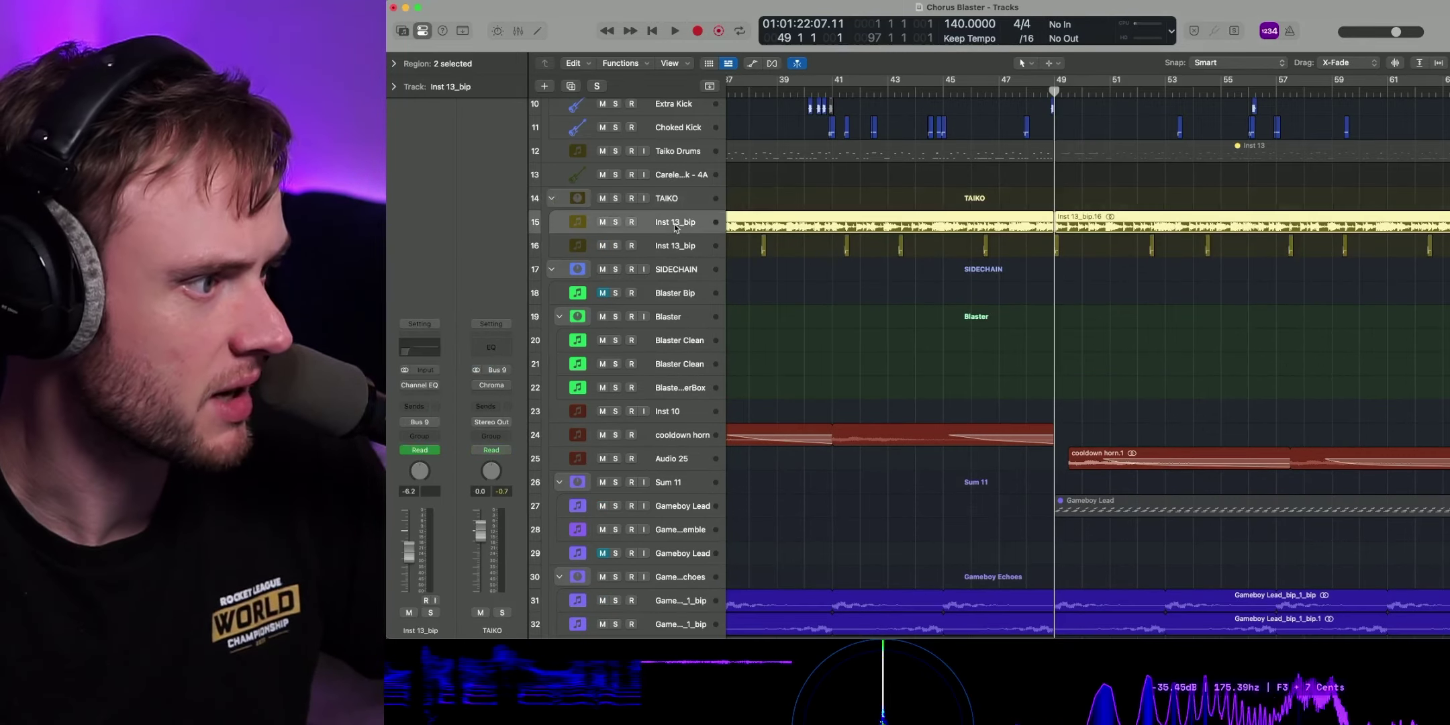
key("space")
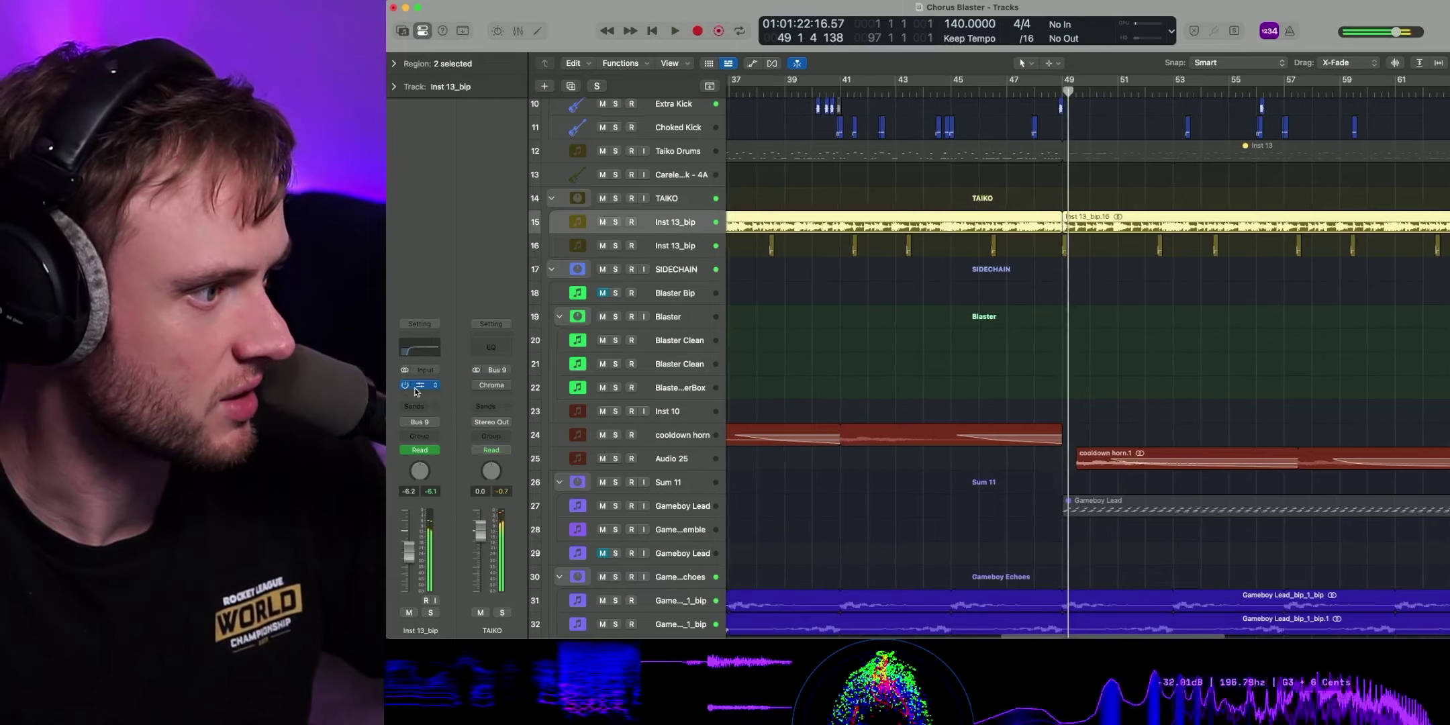
key("comma")
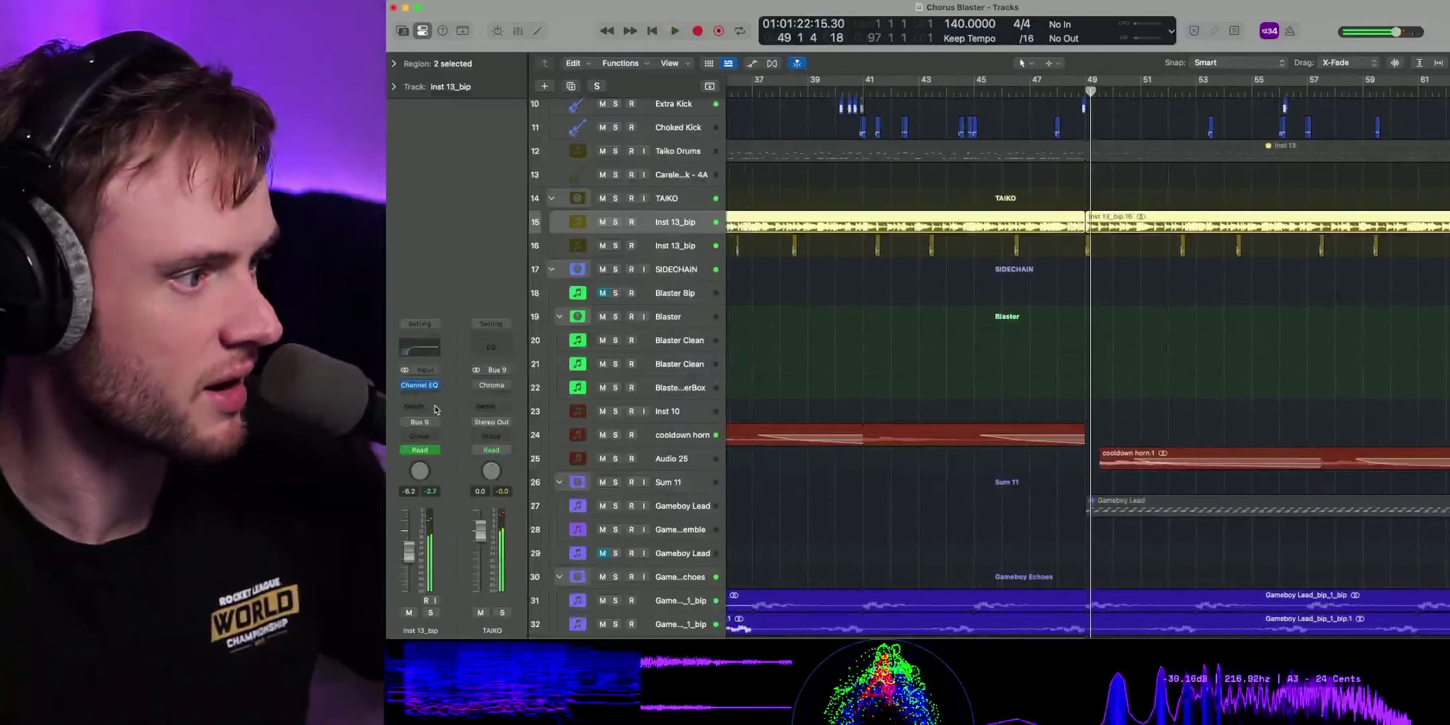
- Inspect the Channel EQ low cut on the first Inst 13_bip track during playback after bar 49, and close the EQ
left_click(420, 384)
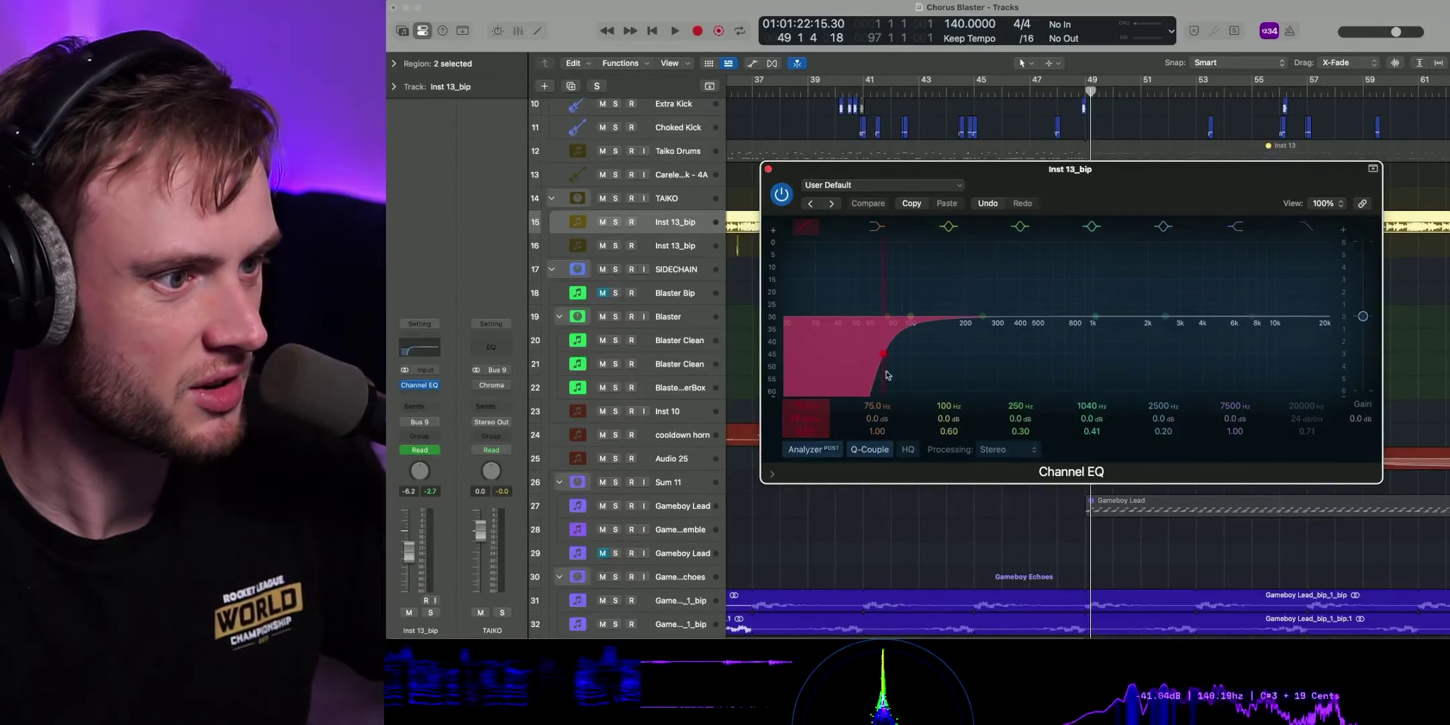
key("space")
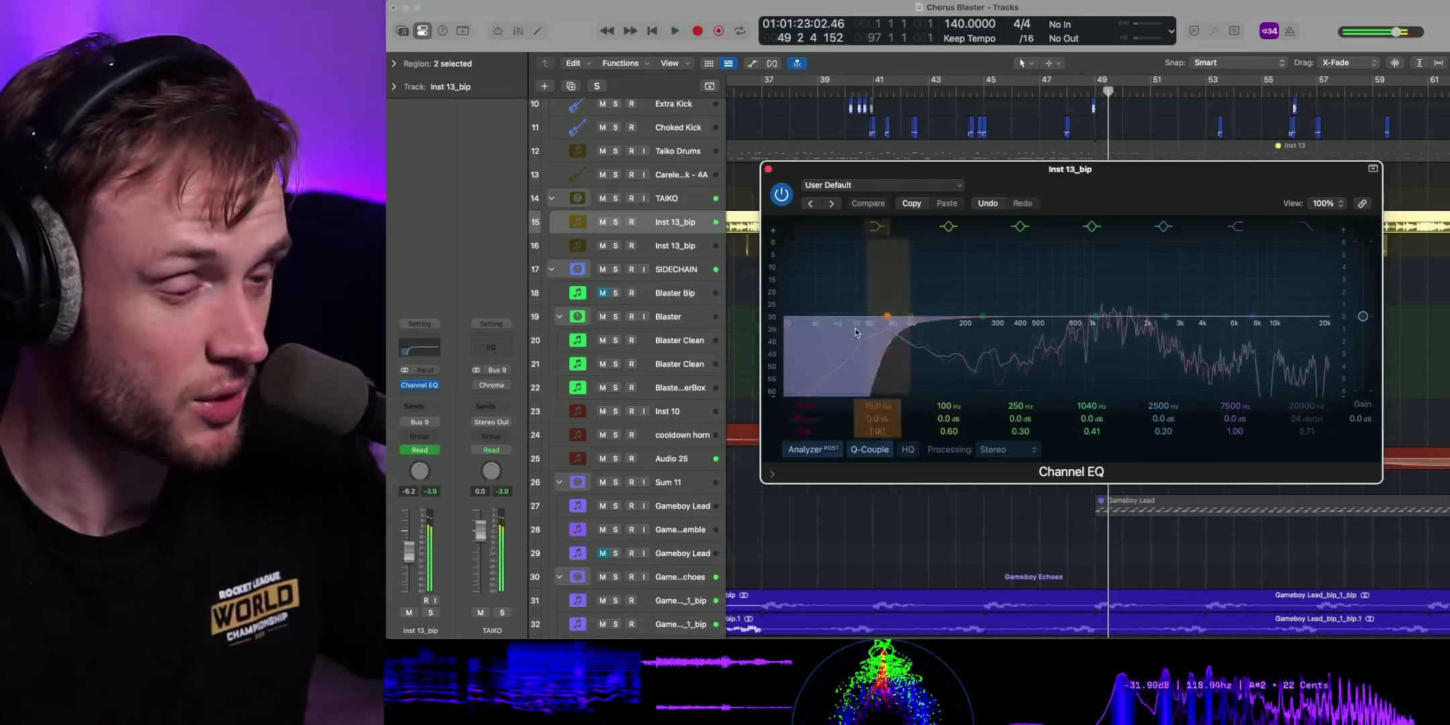
left_click(768, 170)
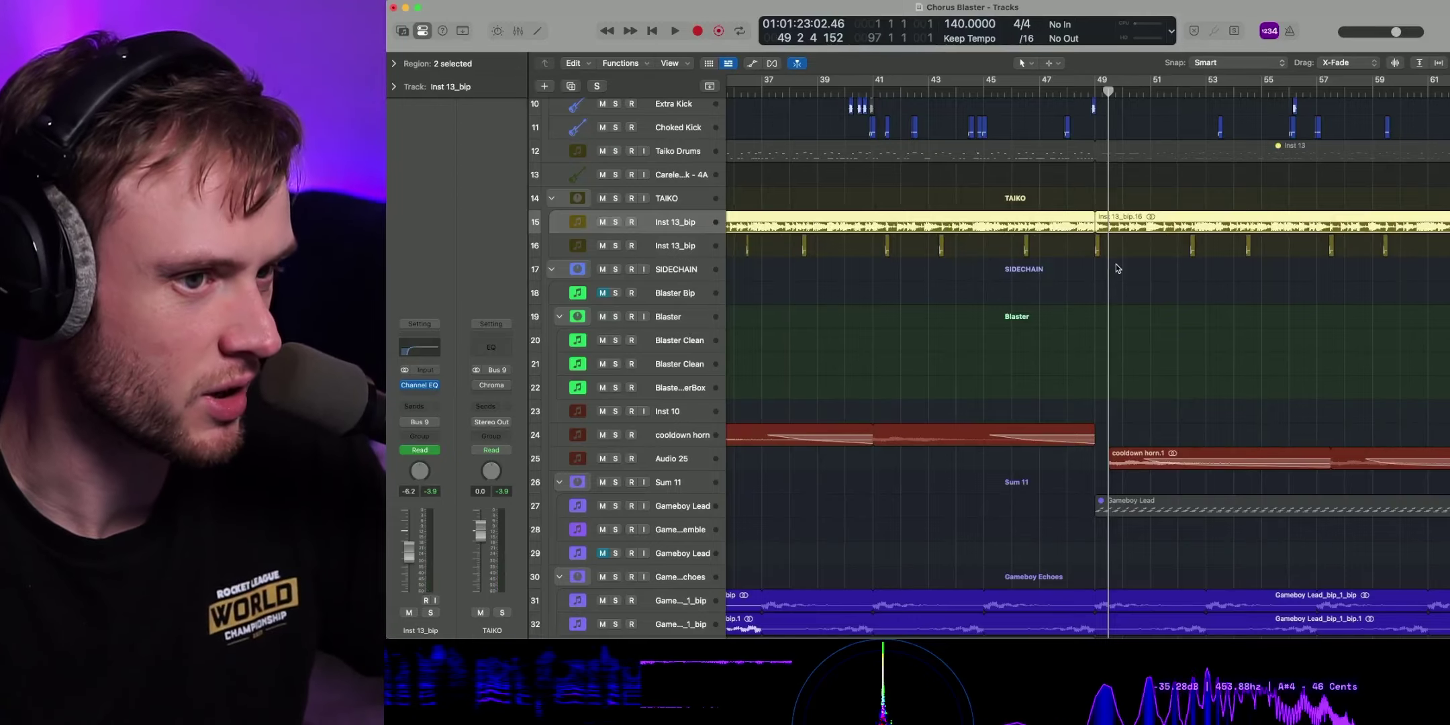
scroll(1114, 293, "down", 10)
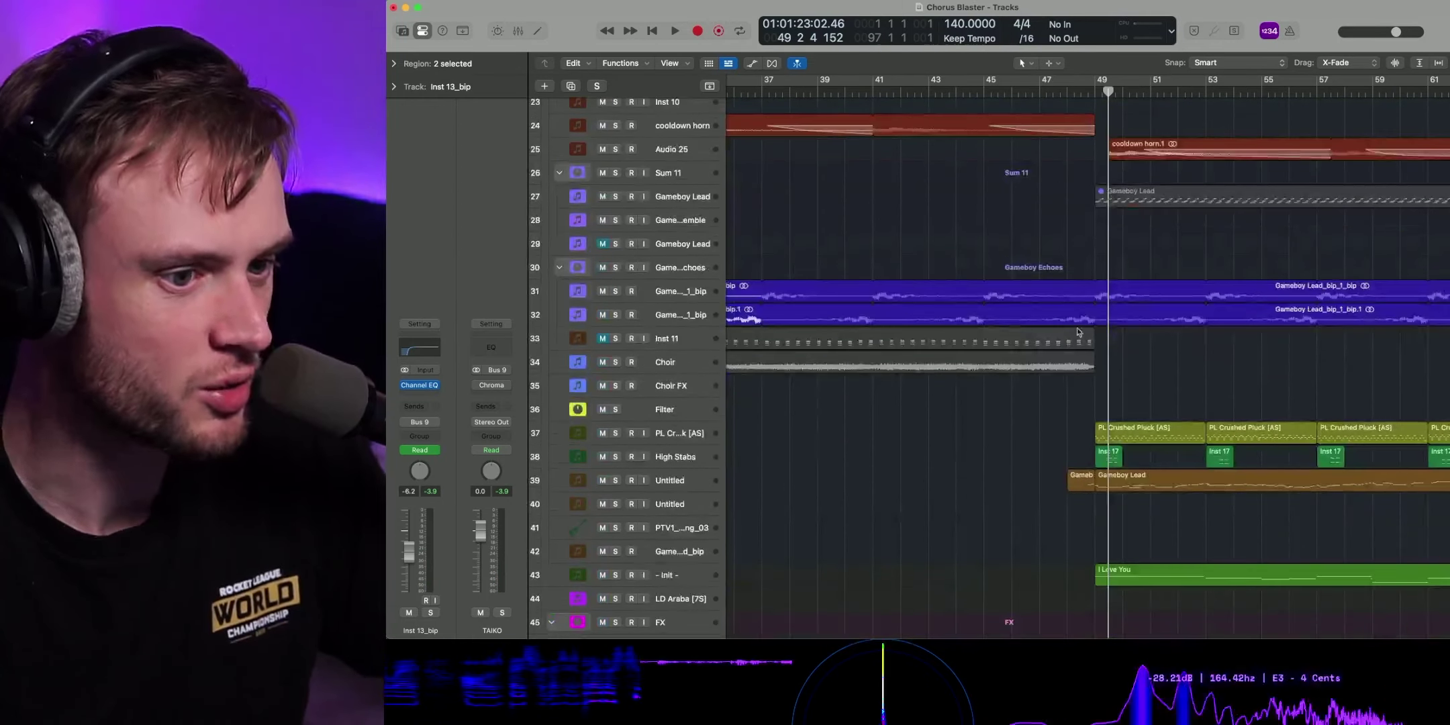
left_click(613, 576)
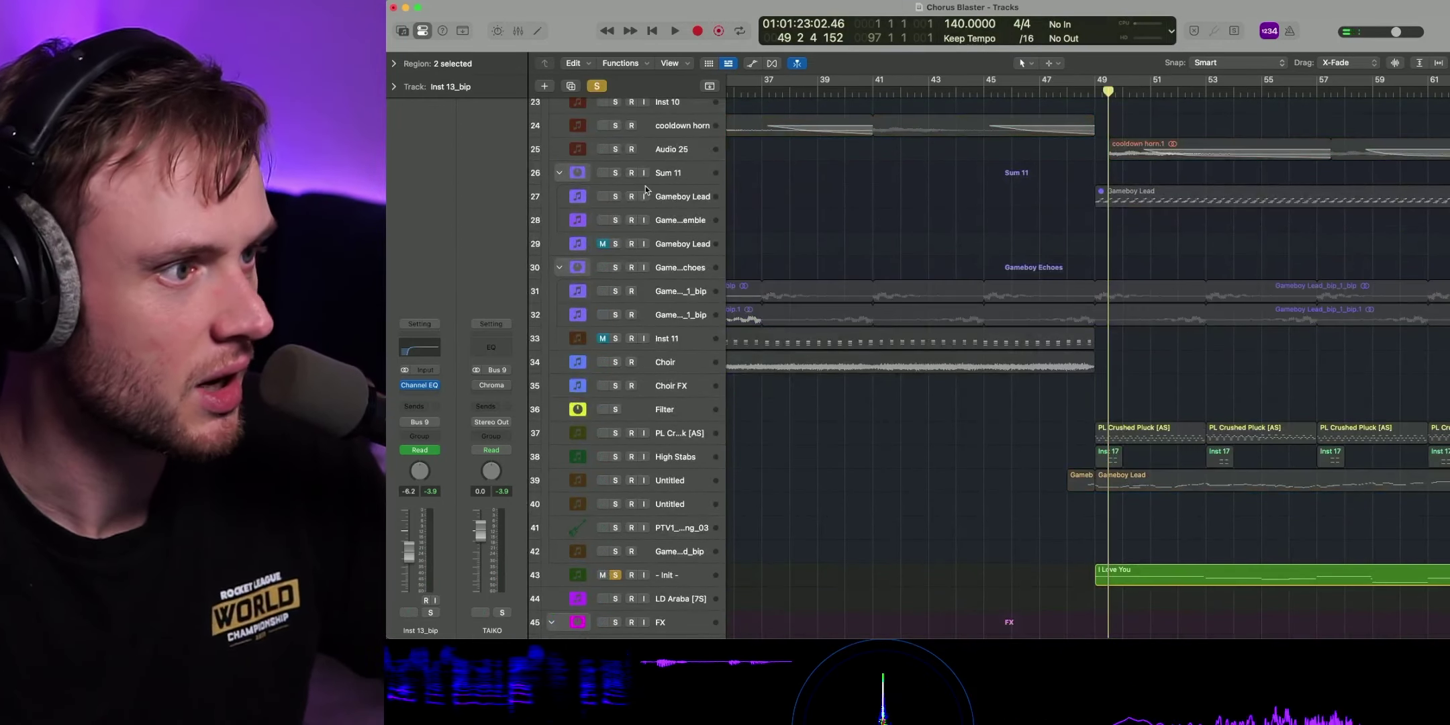
left_click(615, 575)
- Solo the TAIKO stack and play it from about bar 46
scroll(1223, 194, "up", 12)
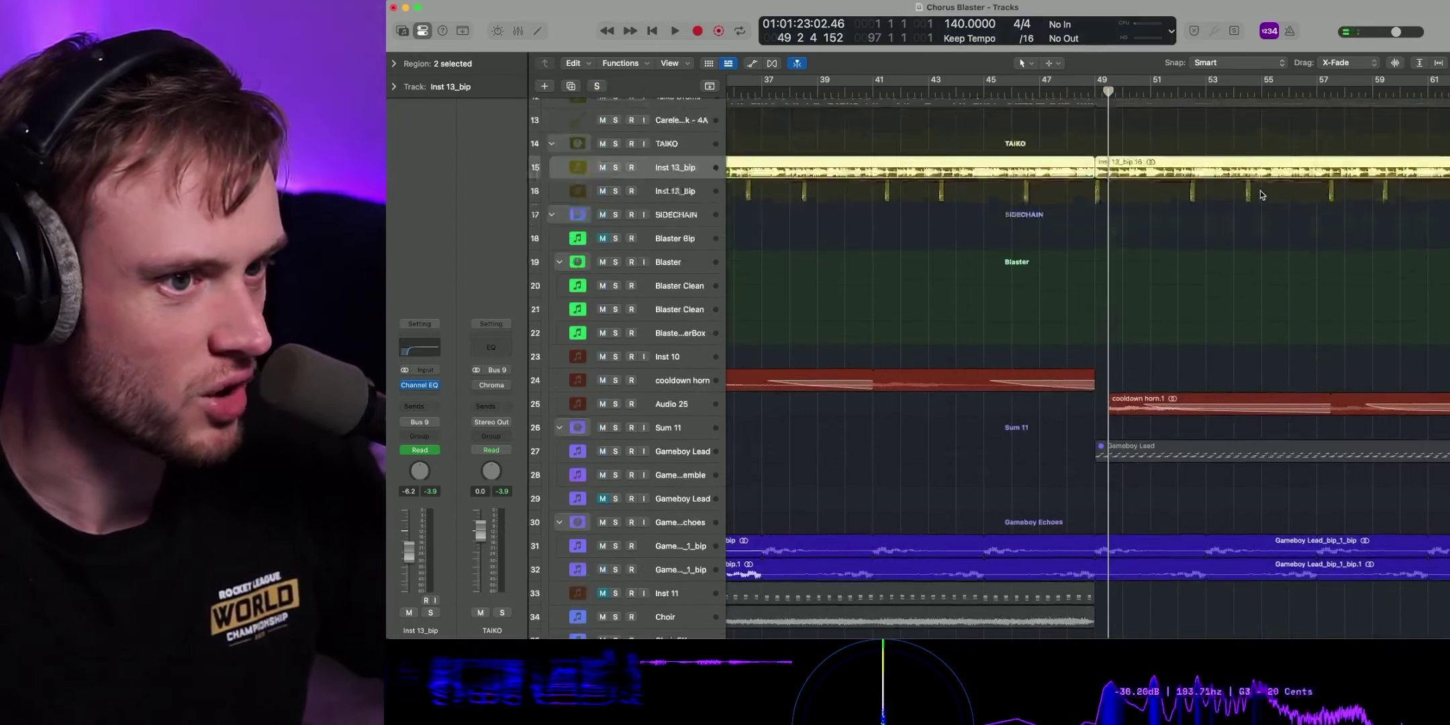
key("space")
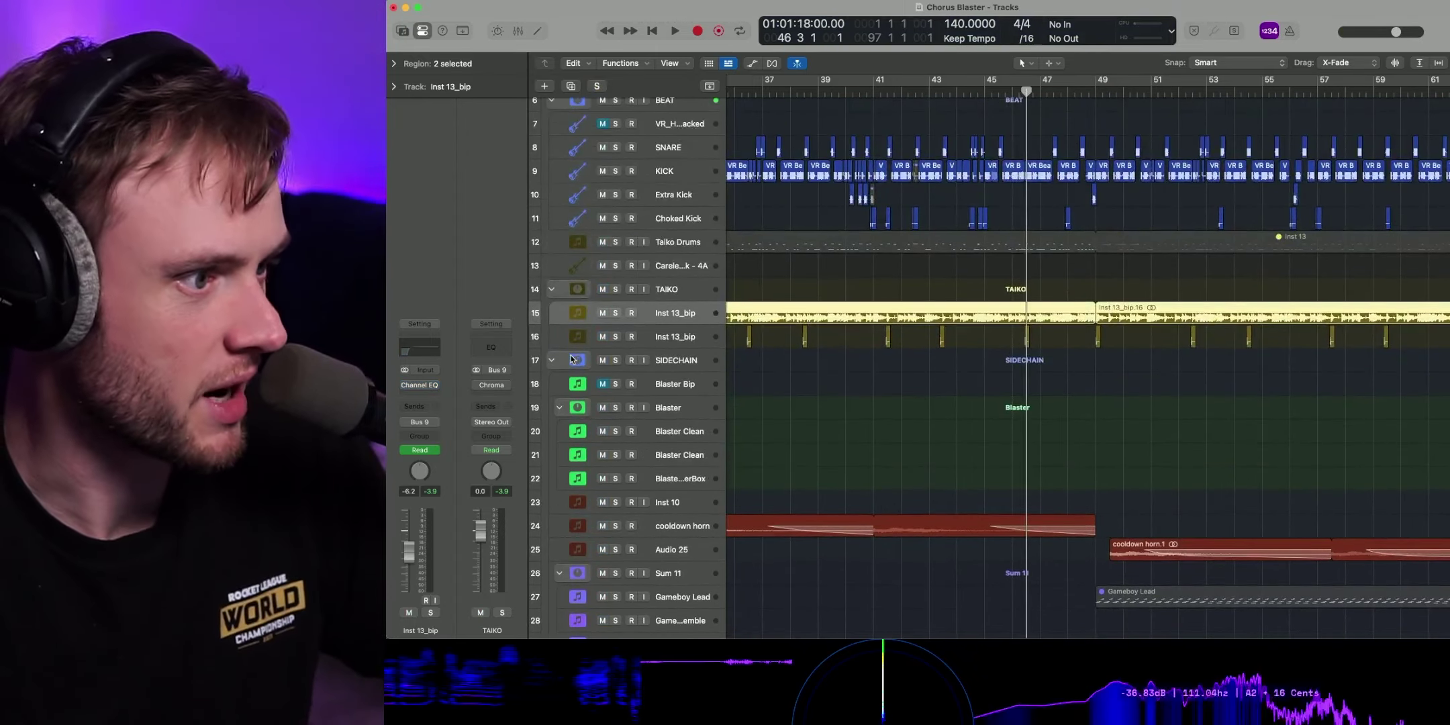
left_click(616, 288)
key("space")
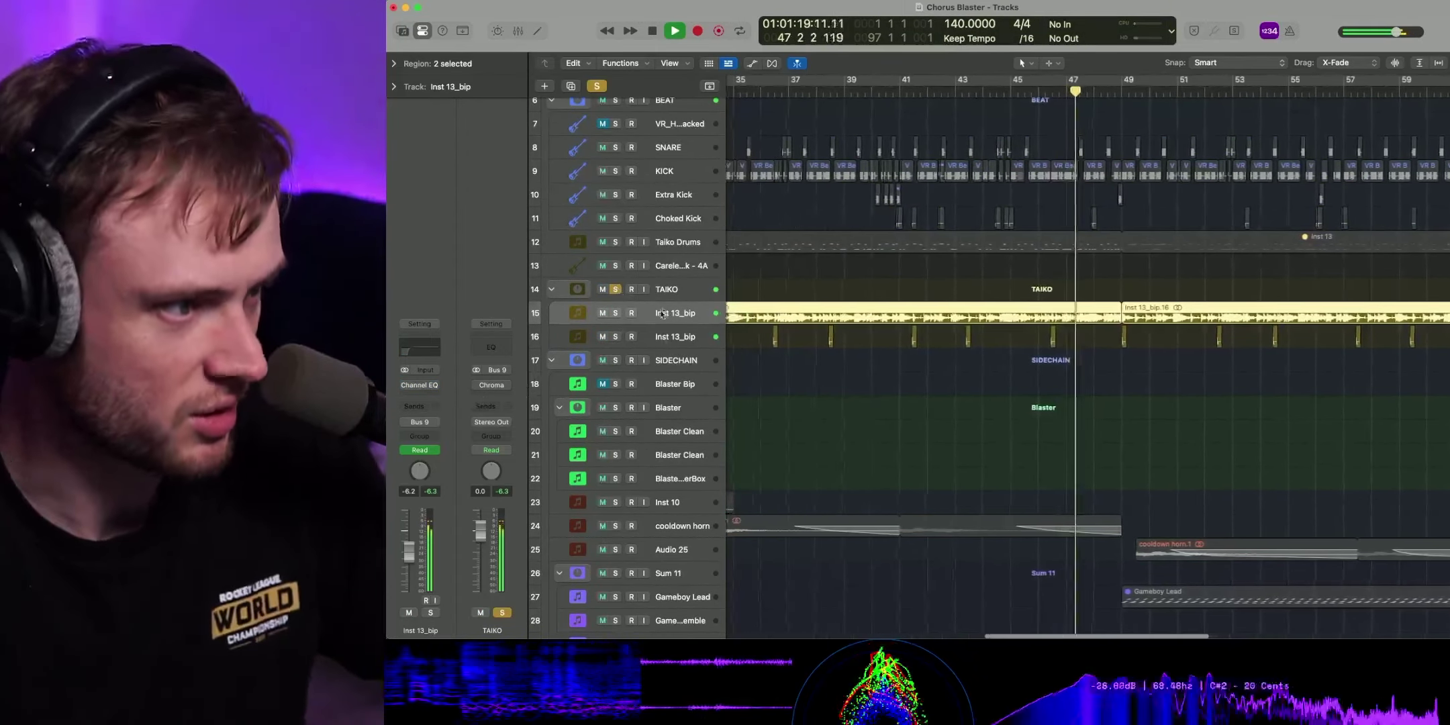
- Examine the Channel EQ on the first Inst 13_bip track while playing past bar 49, stop at about bar 52, and close the EQ
left_click(422, 386)
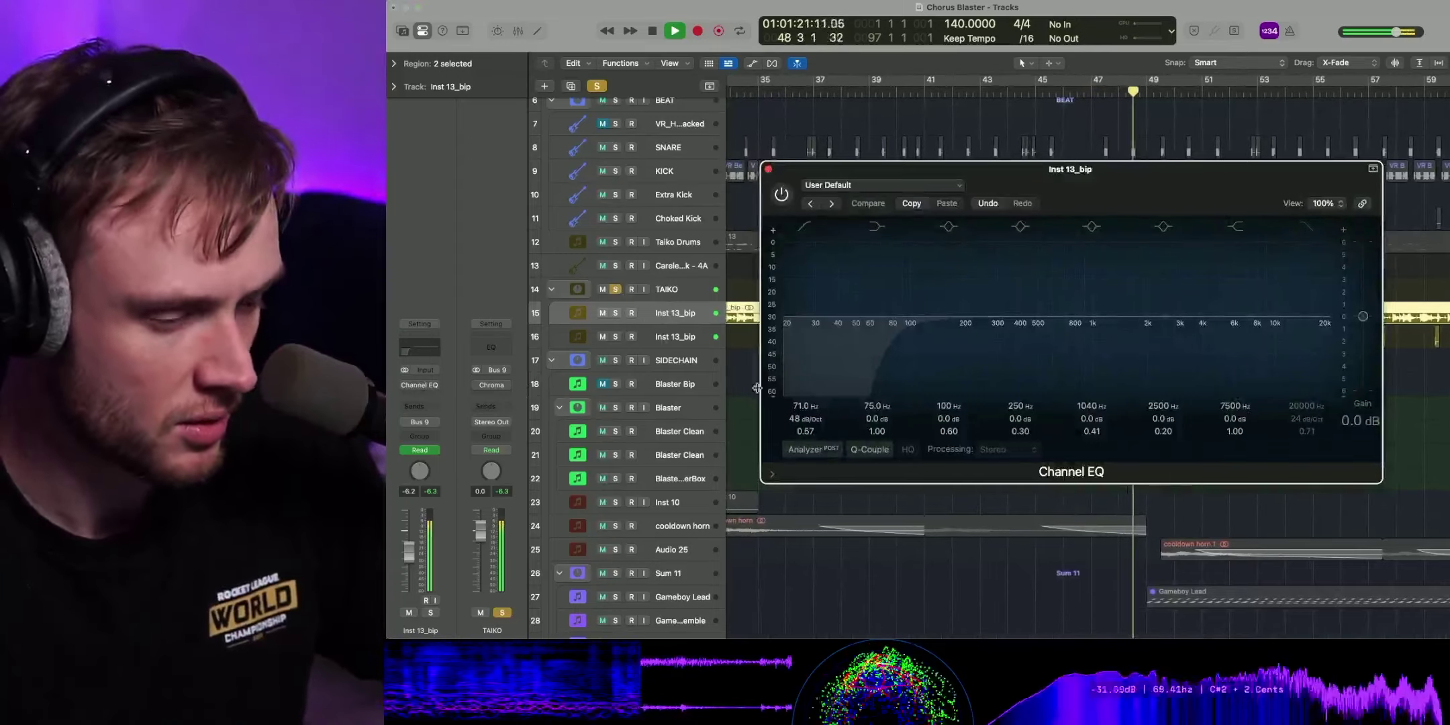
left_click(817, 395)
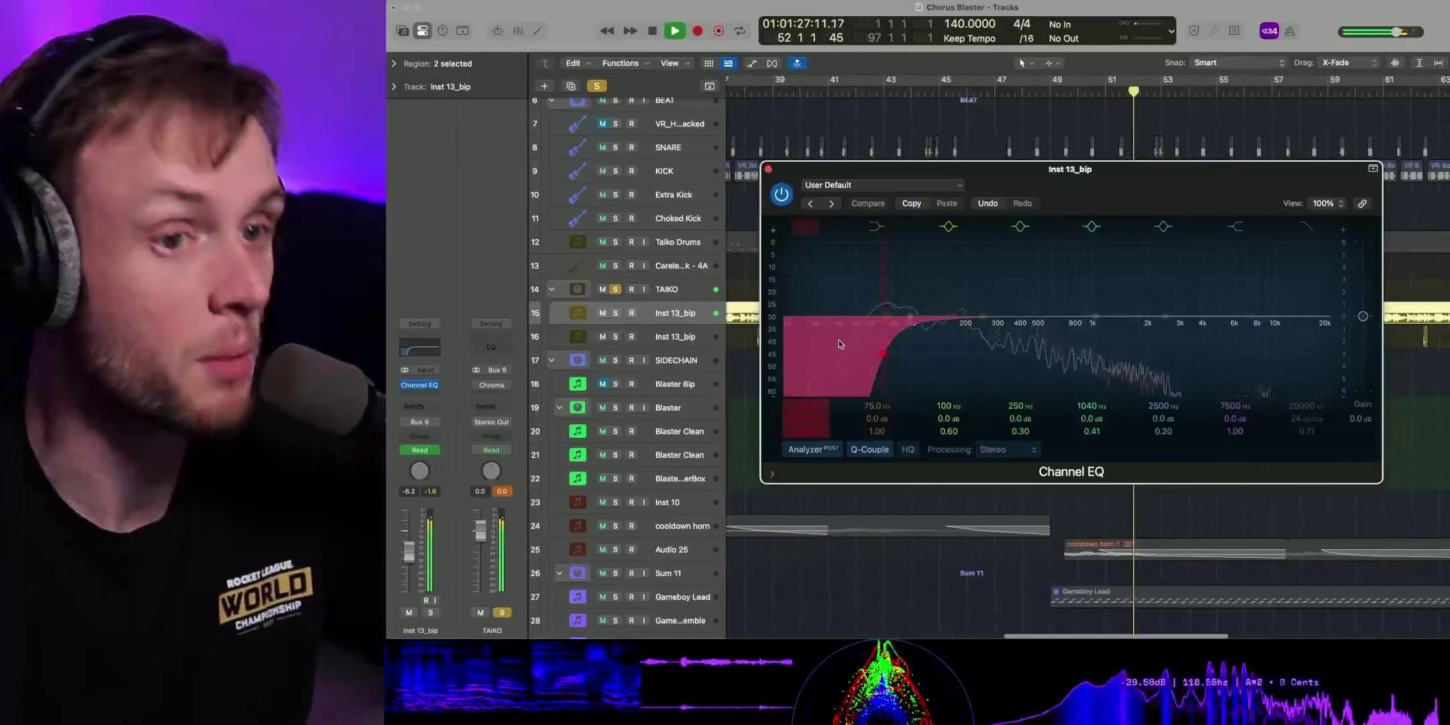
key("space")
left_click(769, 170)
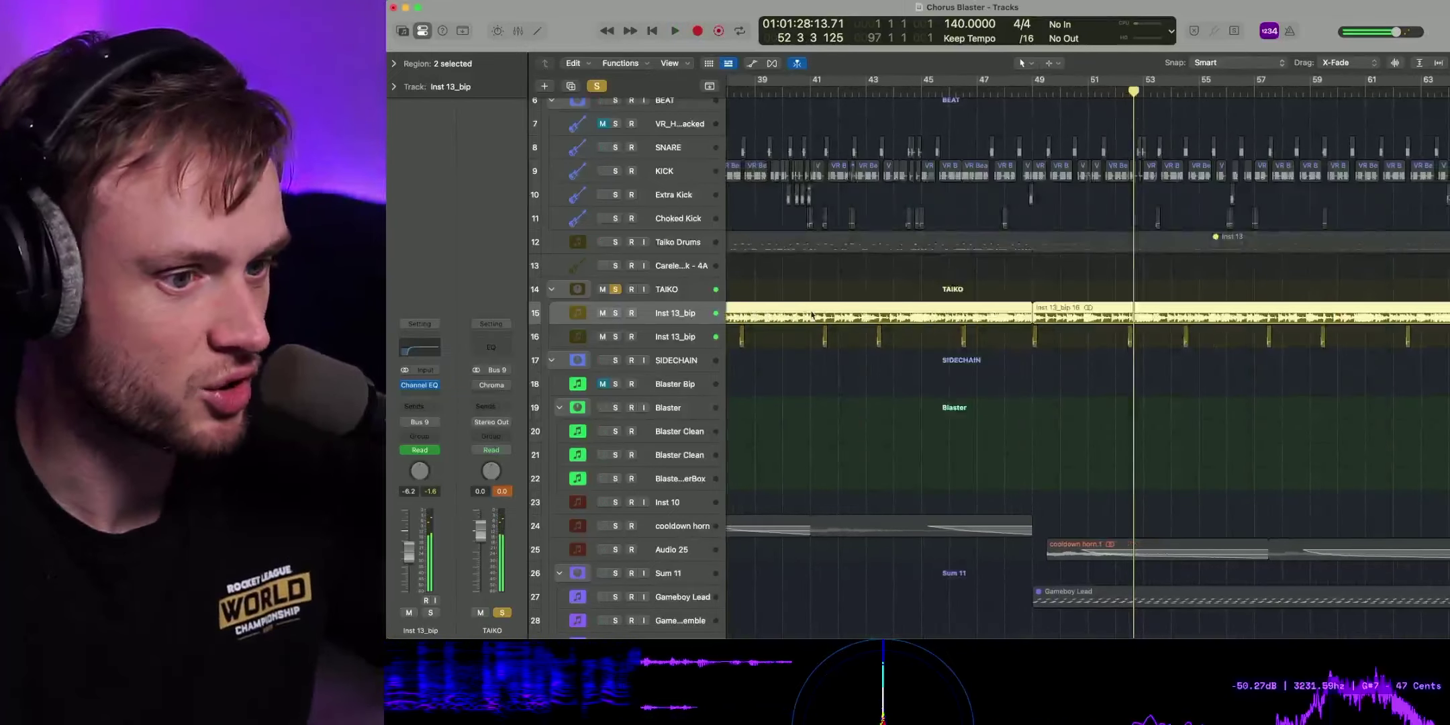
- Replace the TAIKO solo with solos on Audio 25 and - Init -, play them from bar 49, and stop at about bar 52
scroll(650, 205, "down", 3)
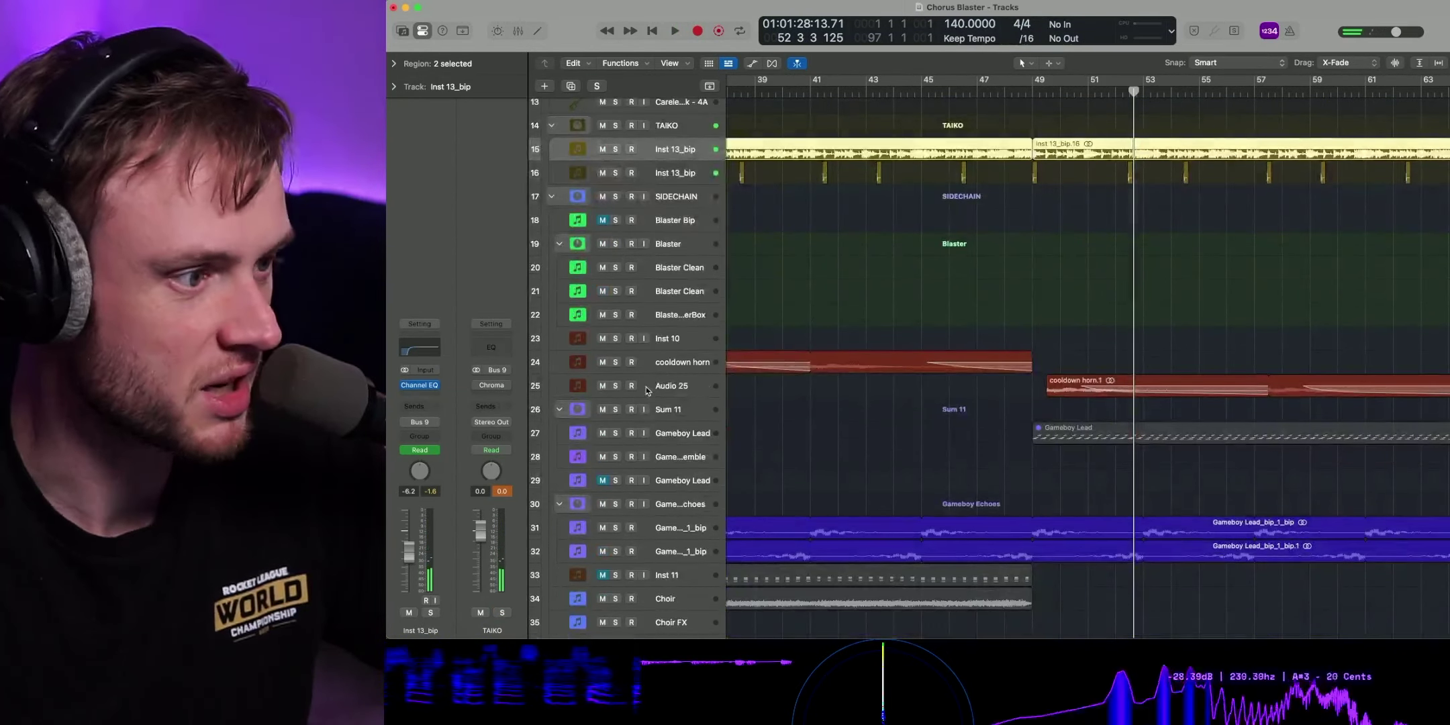
key("ctrl+s")
scroll(738, 376, "down", 5)
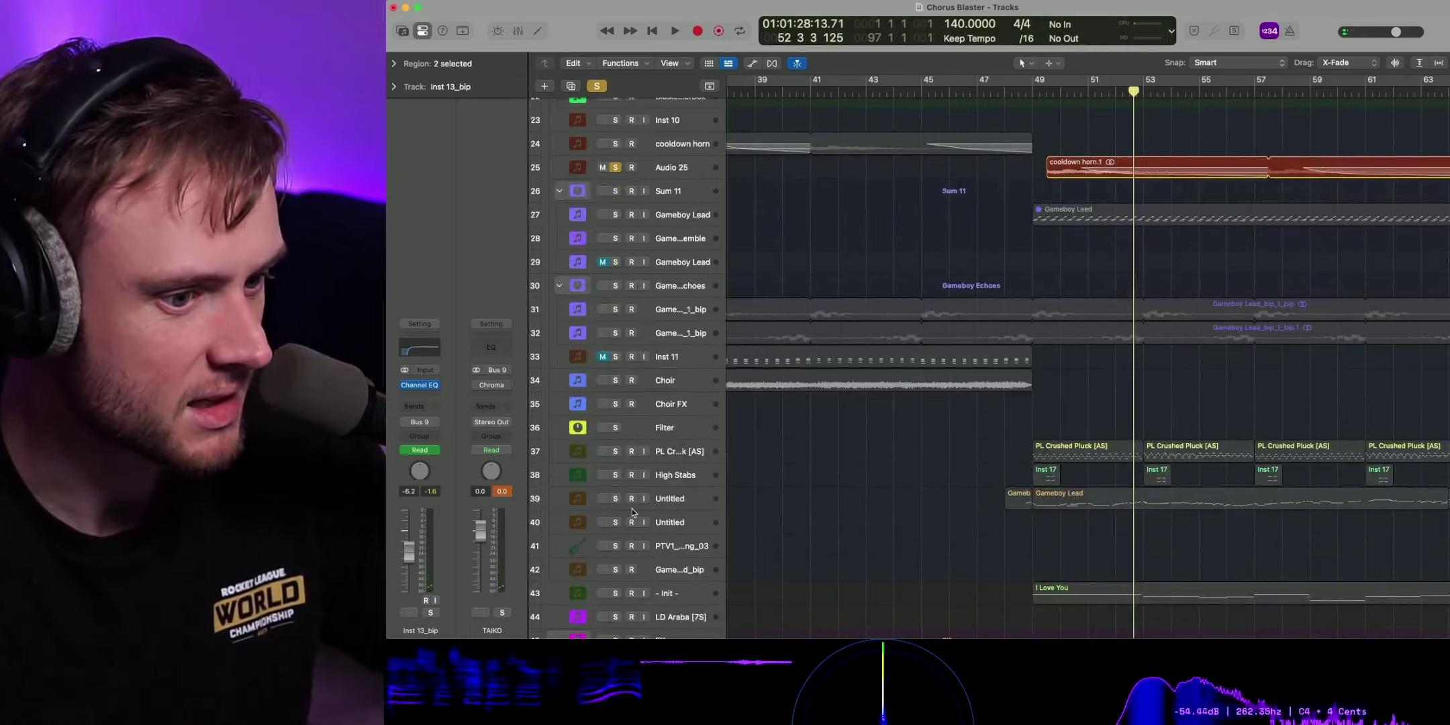
left_click(616, 594)
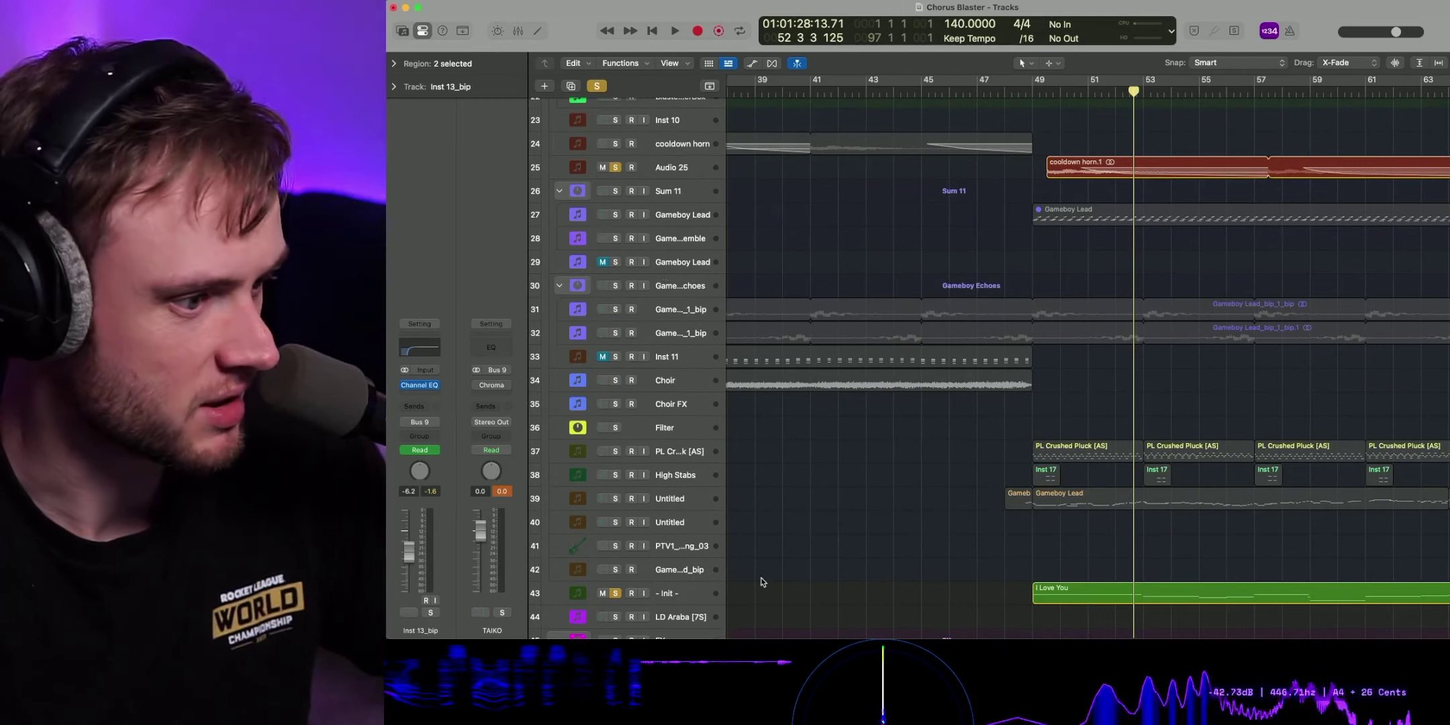
double_click(1031, 87)
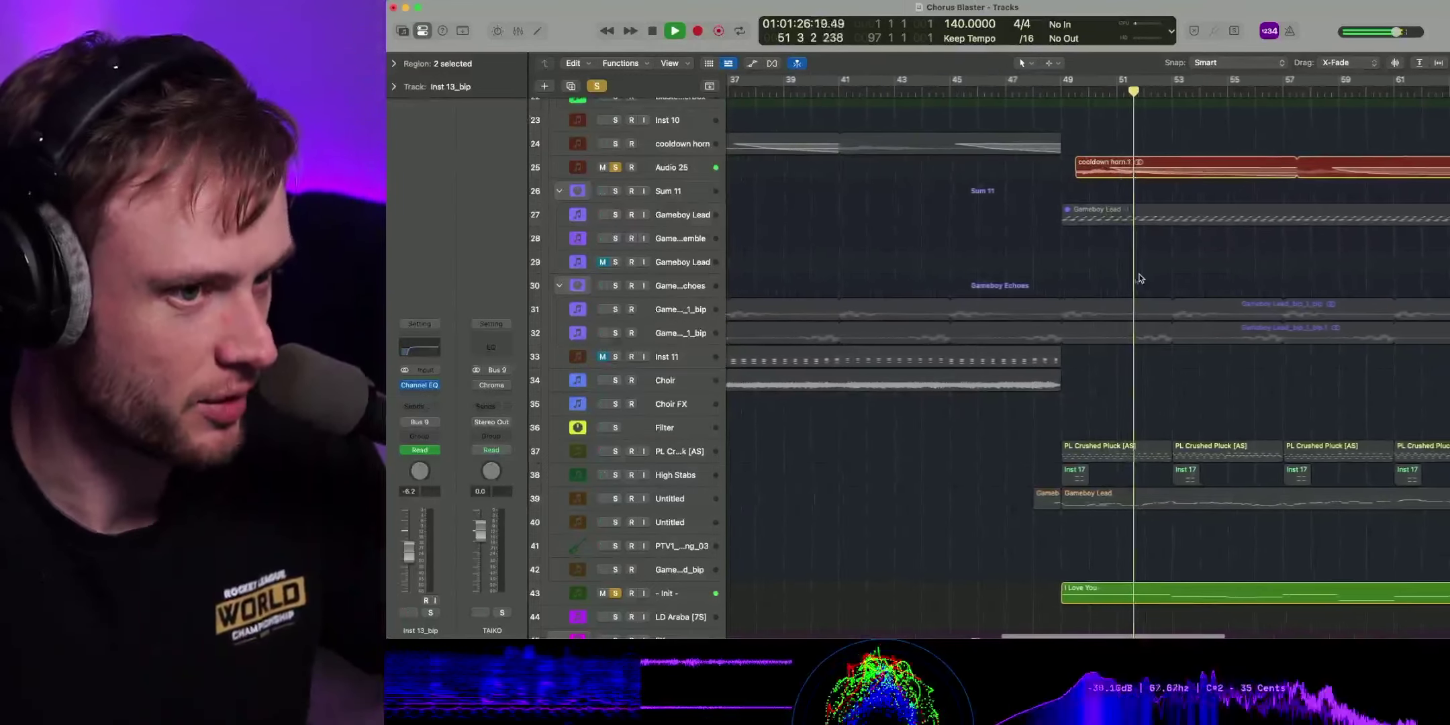
key("space")
- Open the - Init - track's ShaperBox 3, move it clear of the ruler, and watch its volume curve during playback from bar 49
left_click(676, 595)
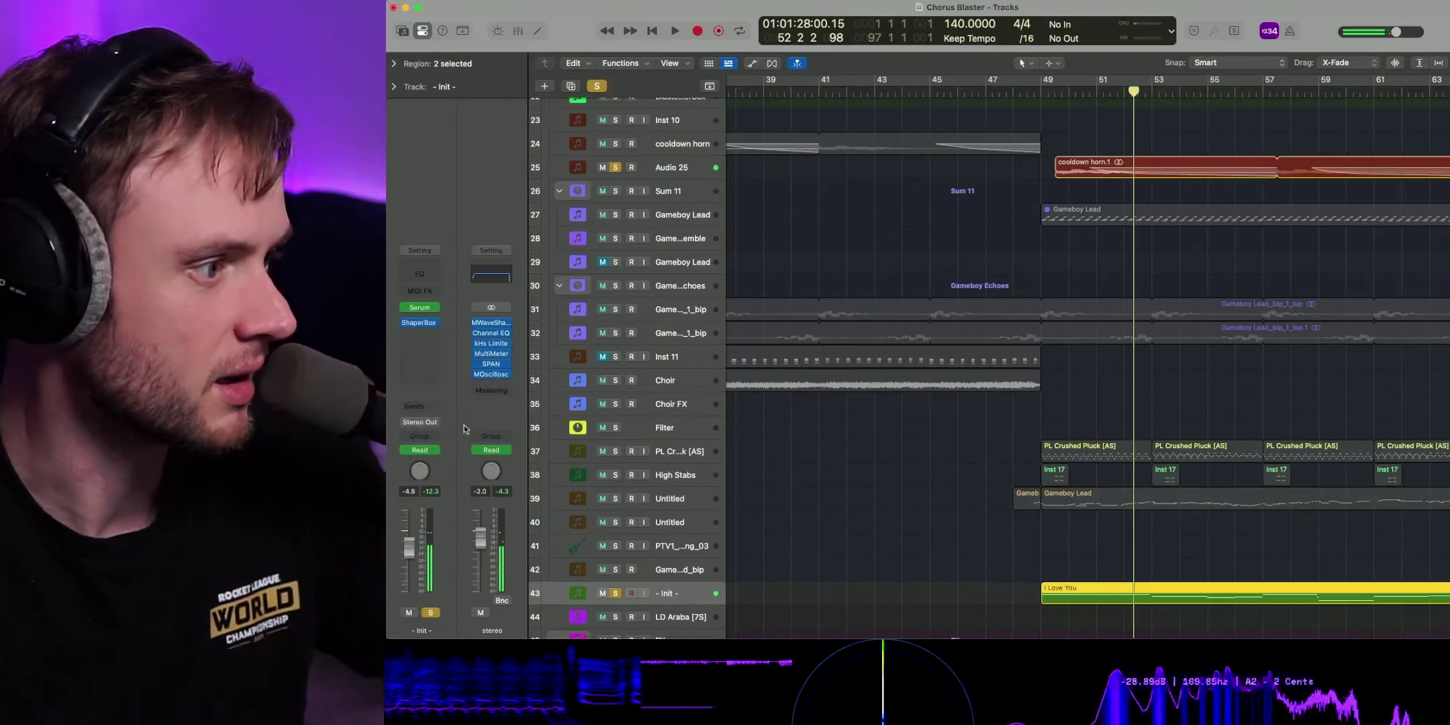
left_click(421, 323)
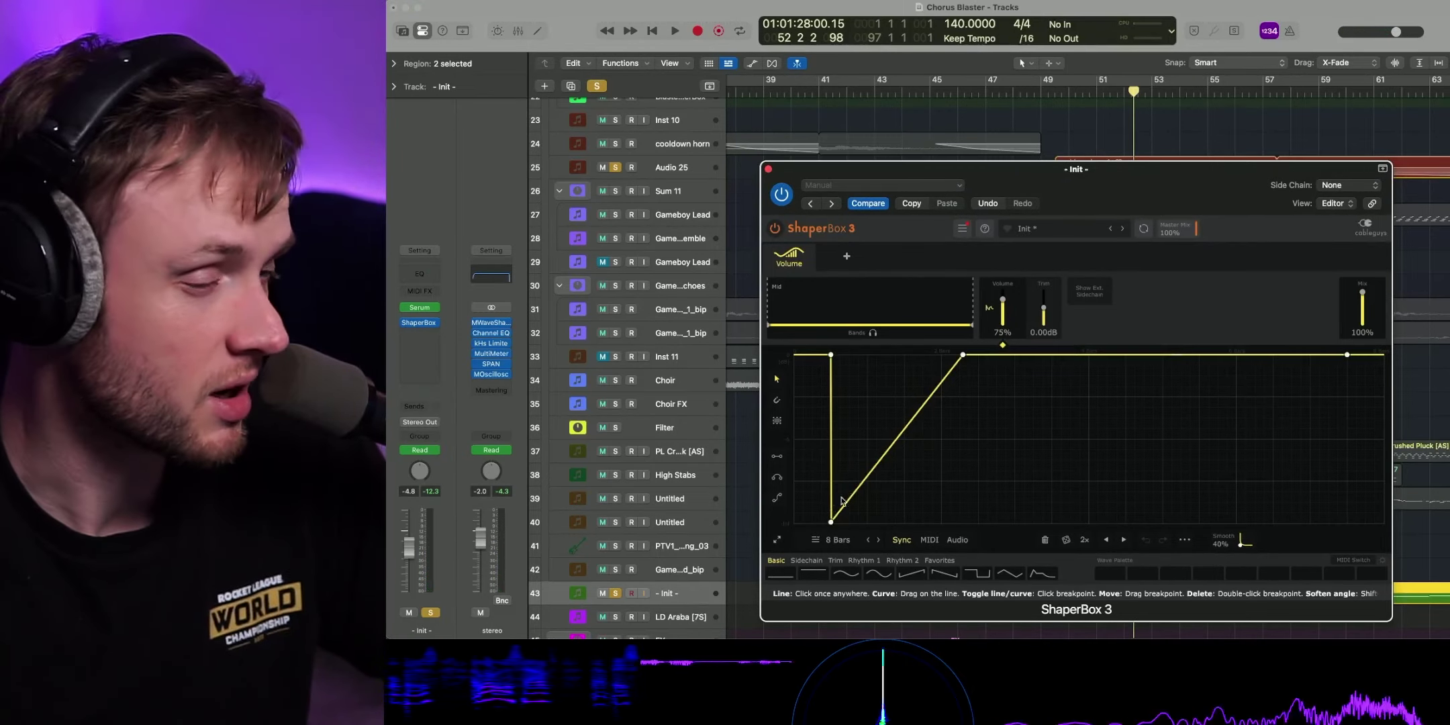
left_click_drag(1052, 169, 1044, 248)
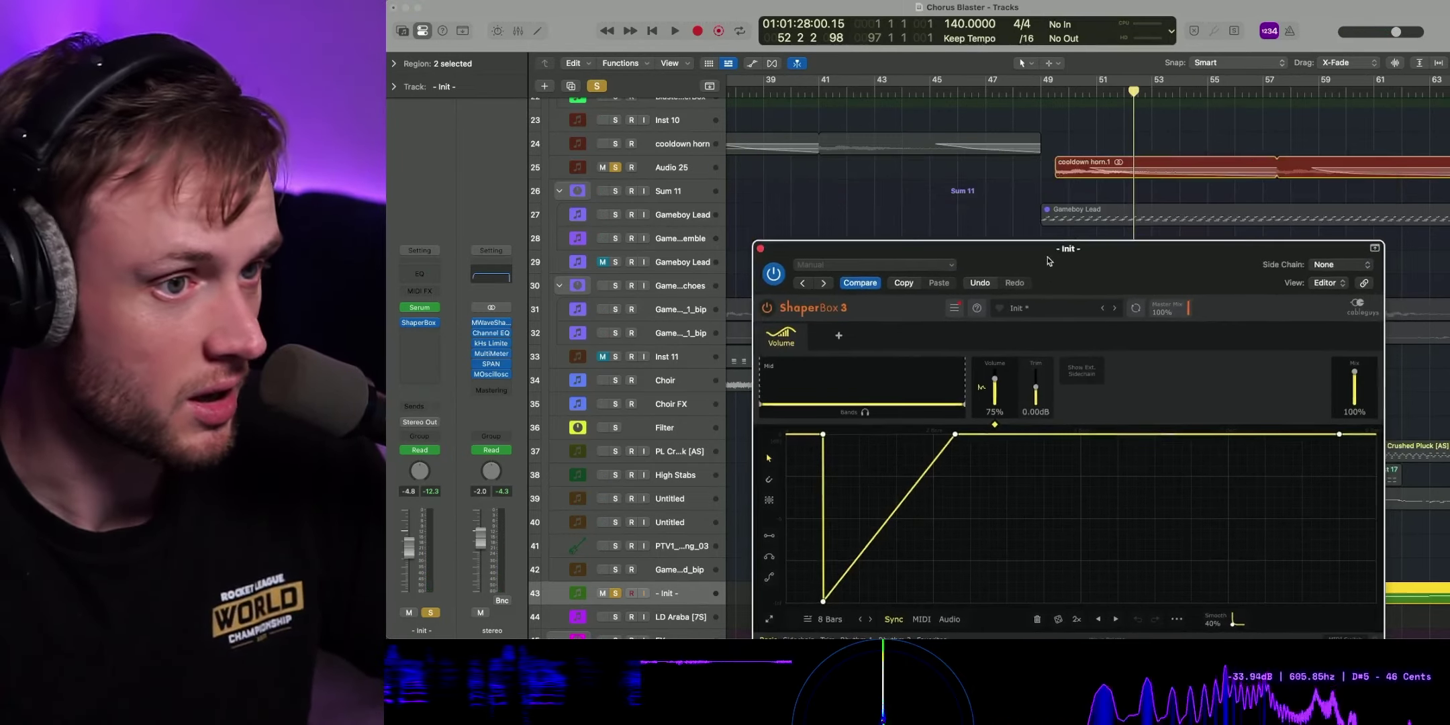
left_click(1044, 101)
key("space")
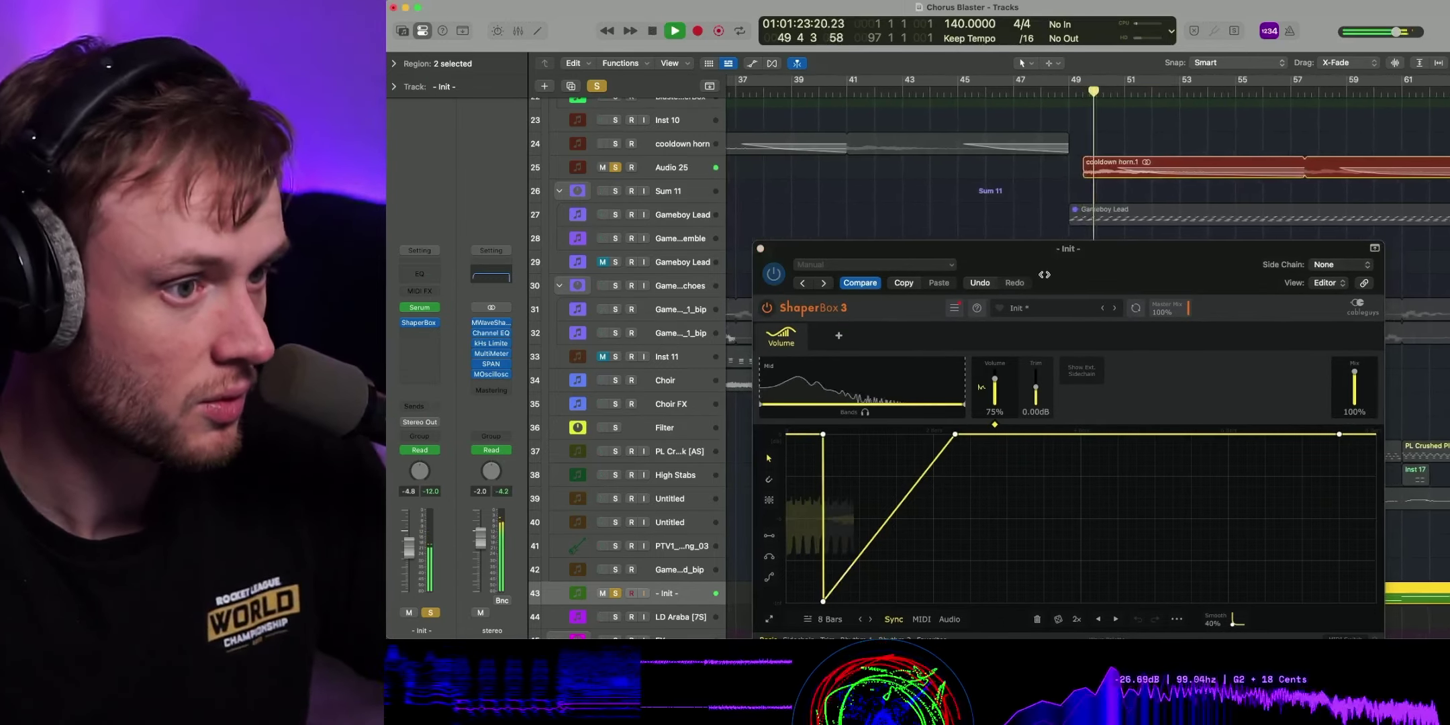
key("space")
- Unsolo Audio 25, play the - Init - track alone to about bar 50, stop, and close ShaperBox 3
left_click(614, 167)
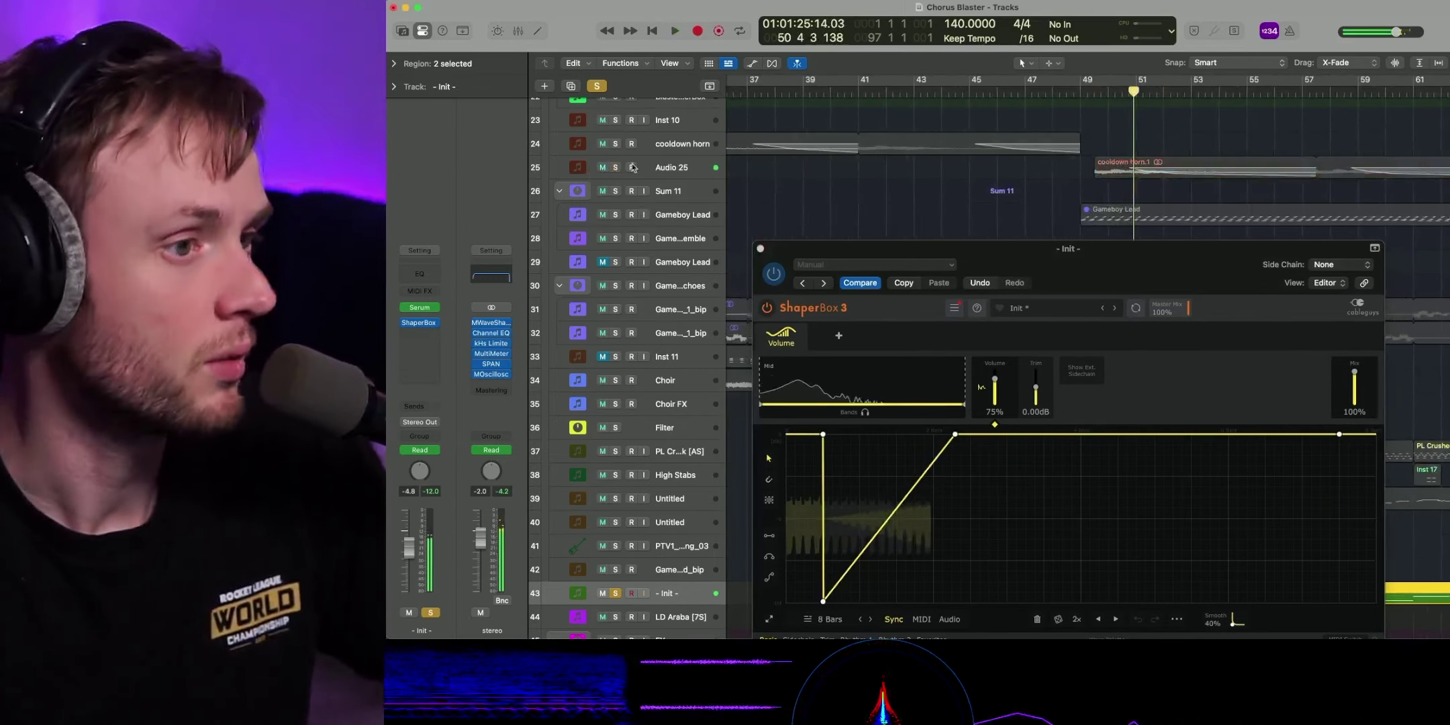
key("space")
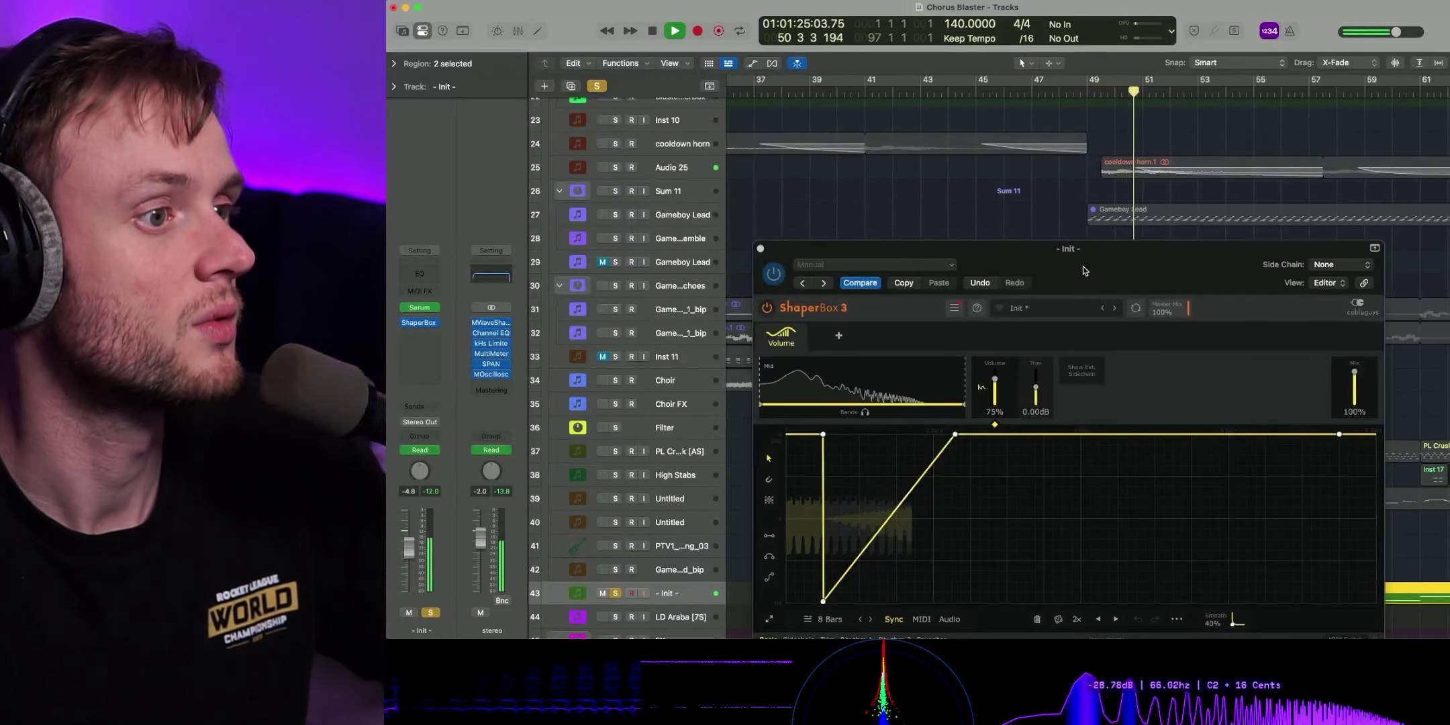
key("space")
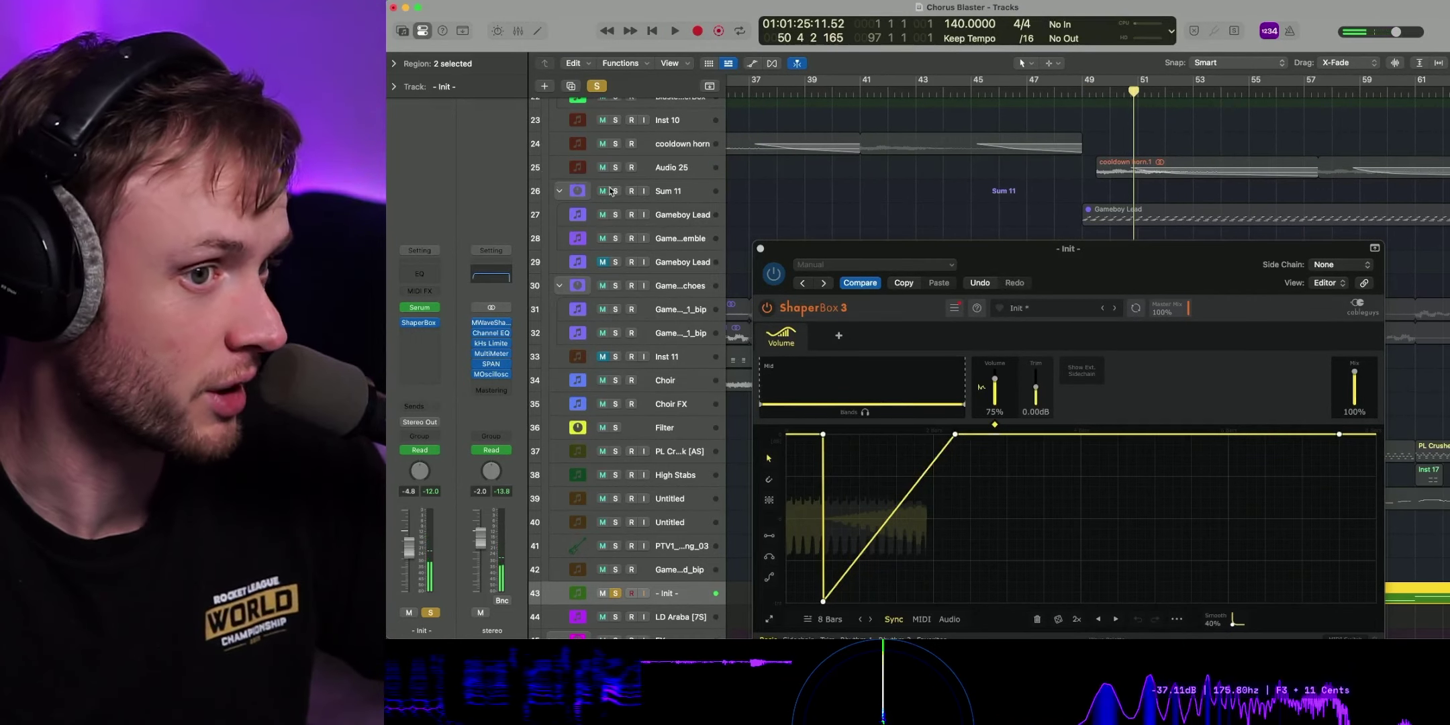
left_click(760, 248)
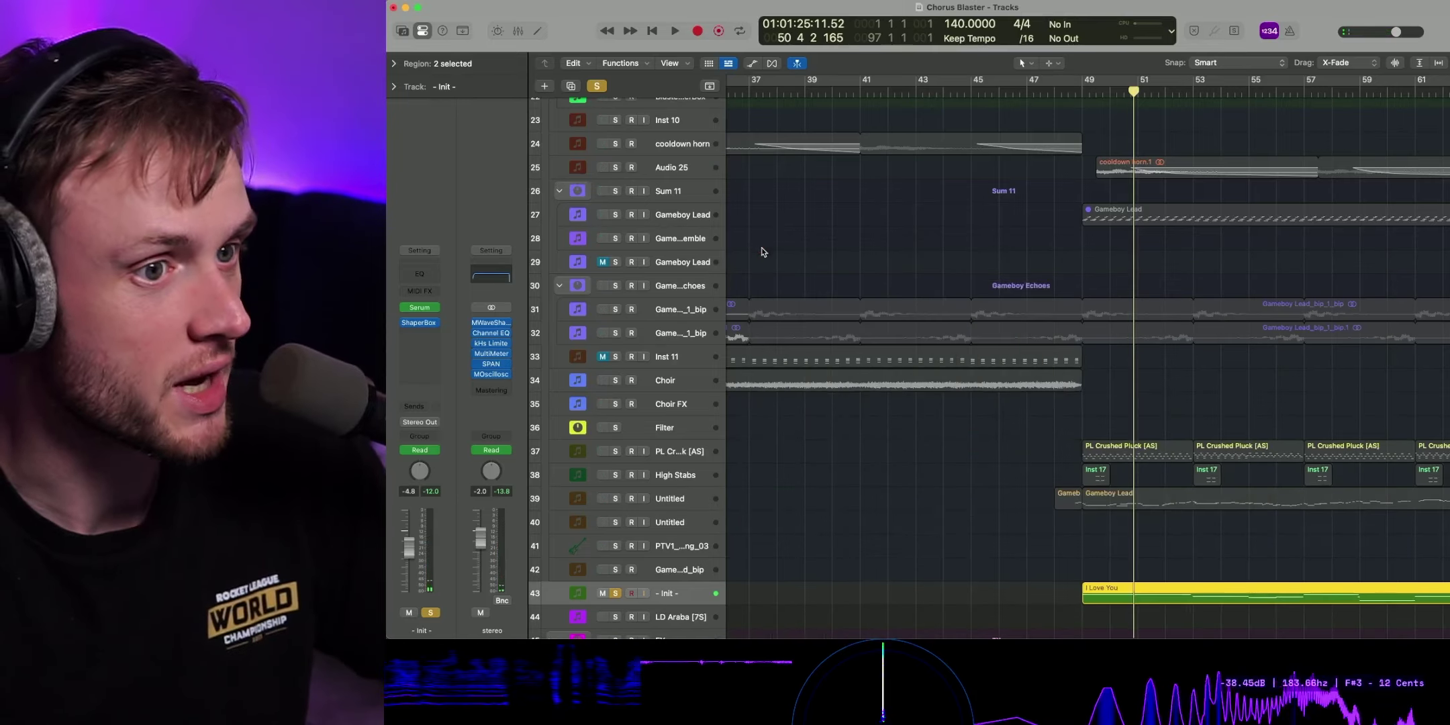
- Clear all track solos and select the SIDECHAIN track
left_click(616, 168)
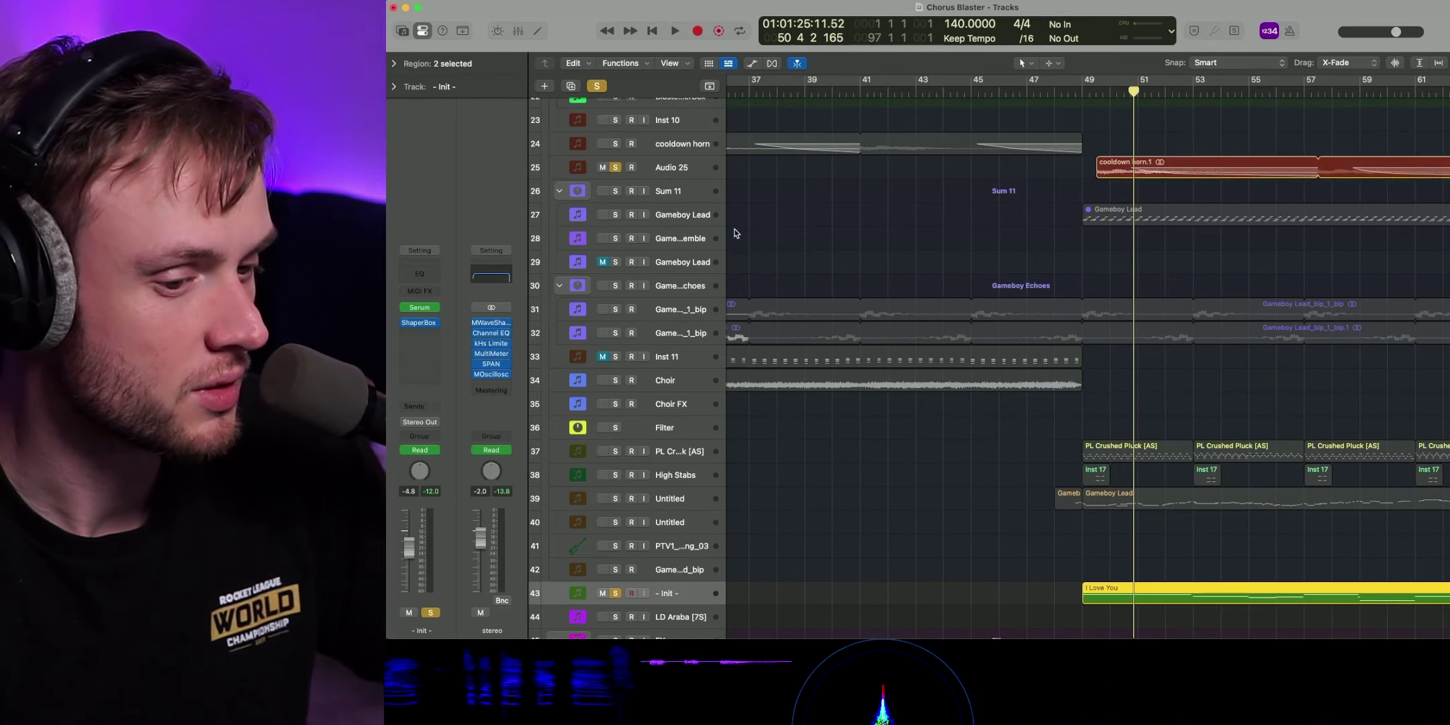
scroll(888, 354, "up", 3)
left_click(1159, 241)
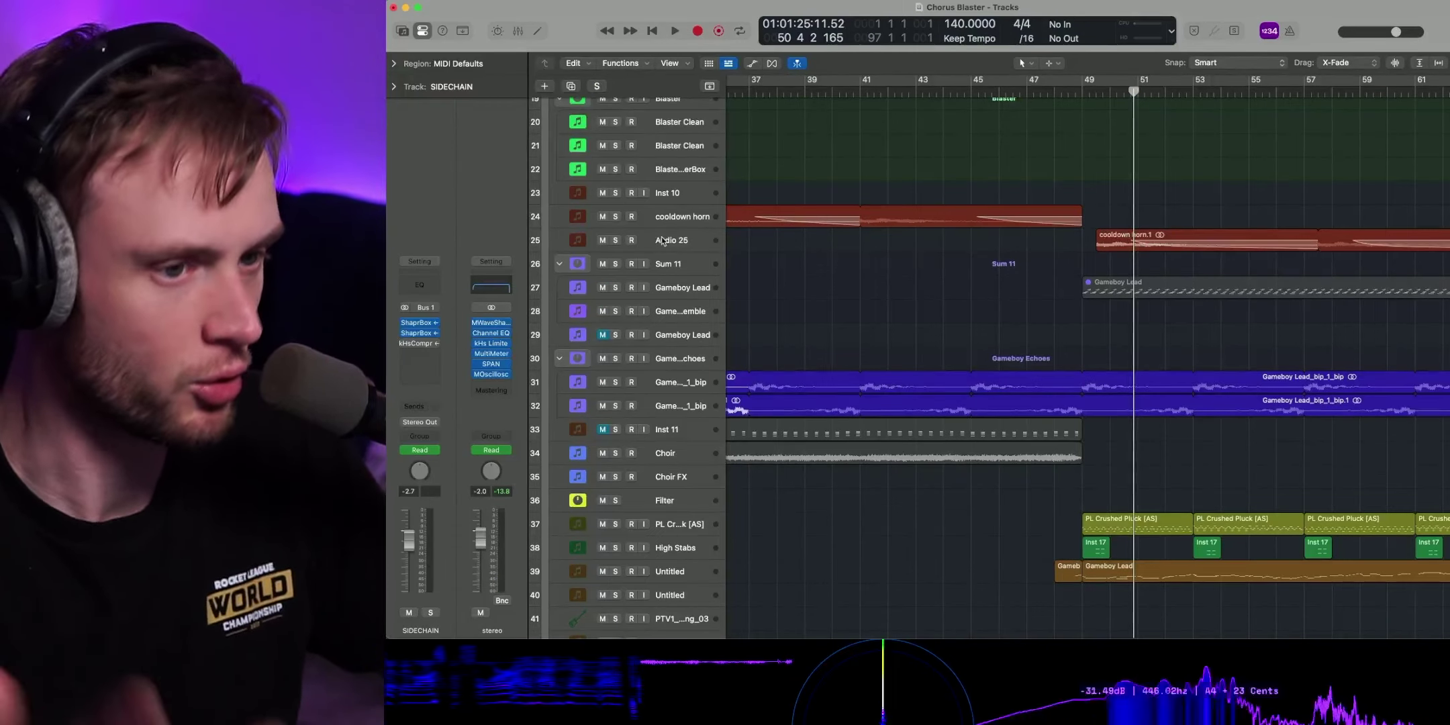
- Select the cooldown horn track, play the full mix from just before bar 65 to about bar 66, and return the view to bar 49
scroll(1181, 339, "down", 5)
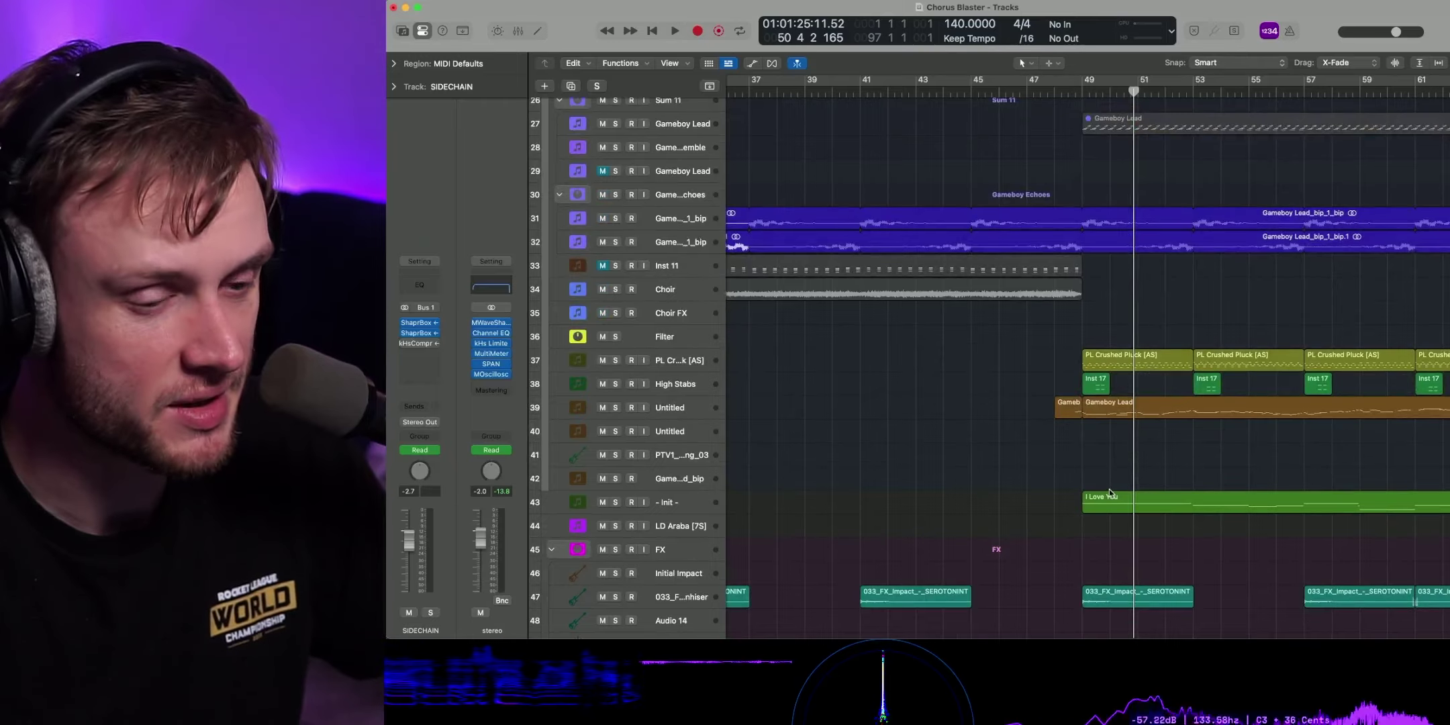
scroll(1074, 407, "up", 3)
scroll(1141, 403, "right", 10)
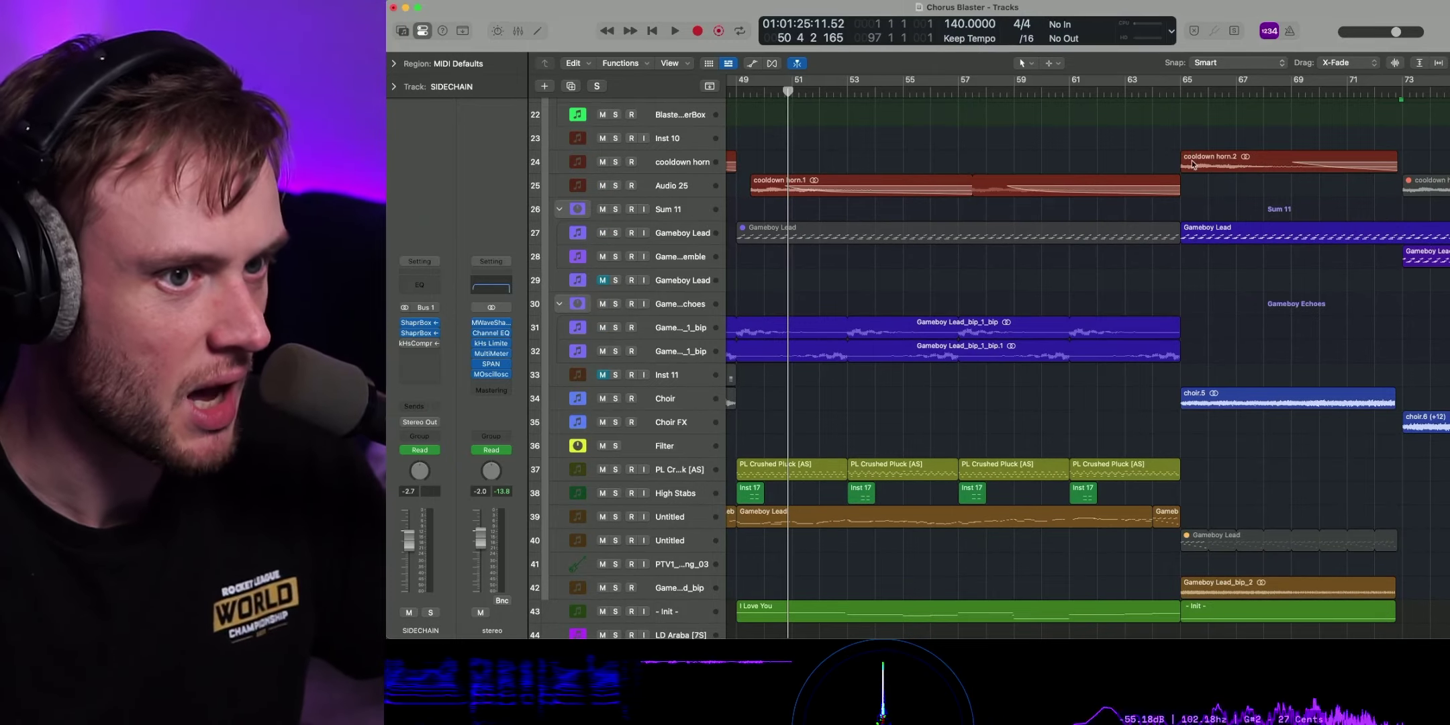
left_click(679, 164)
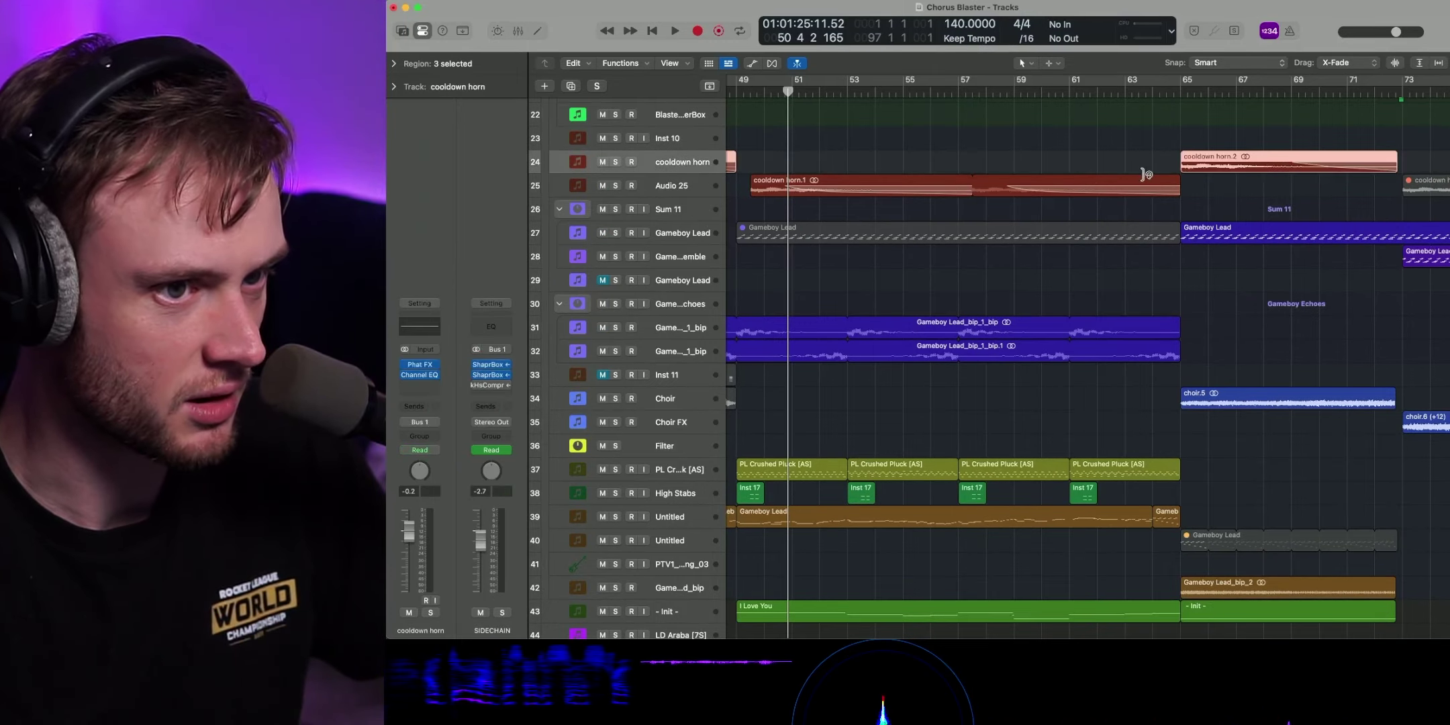
left_click(1145, 86)
key("space")
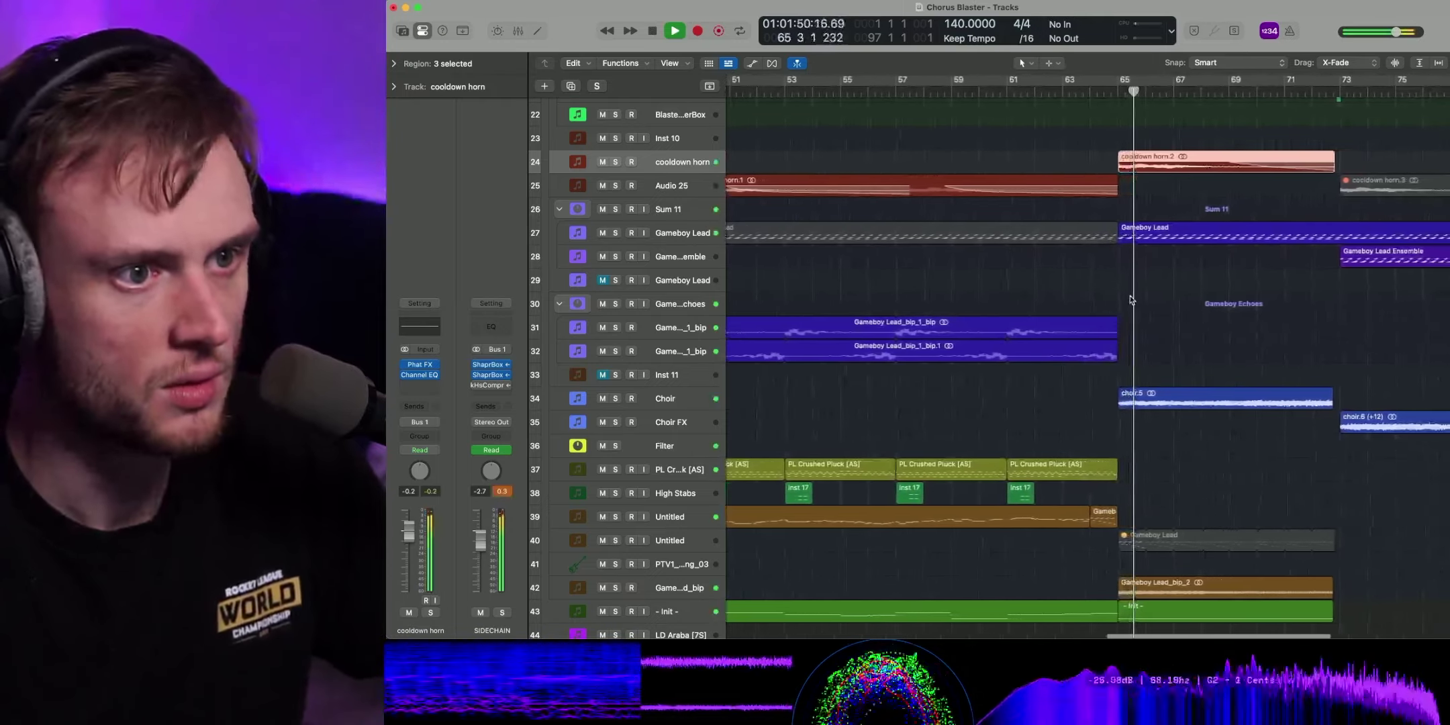
key("space")
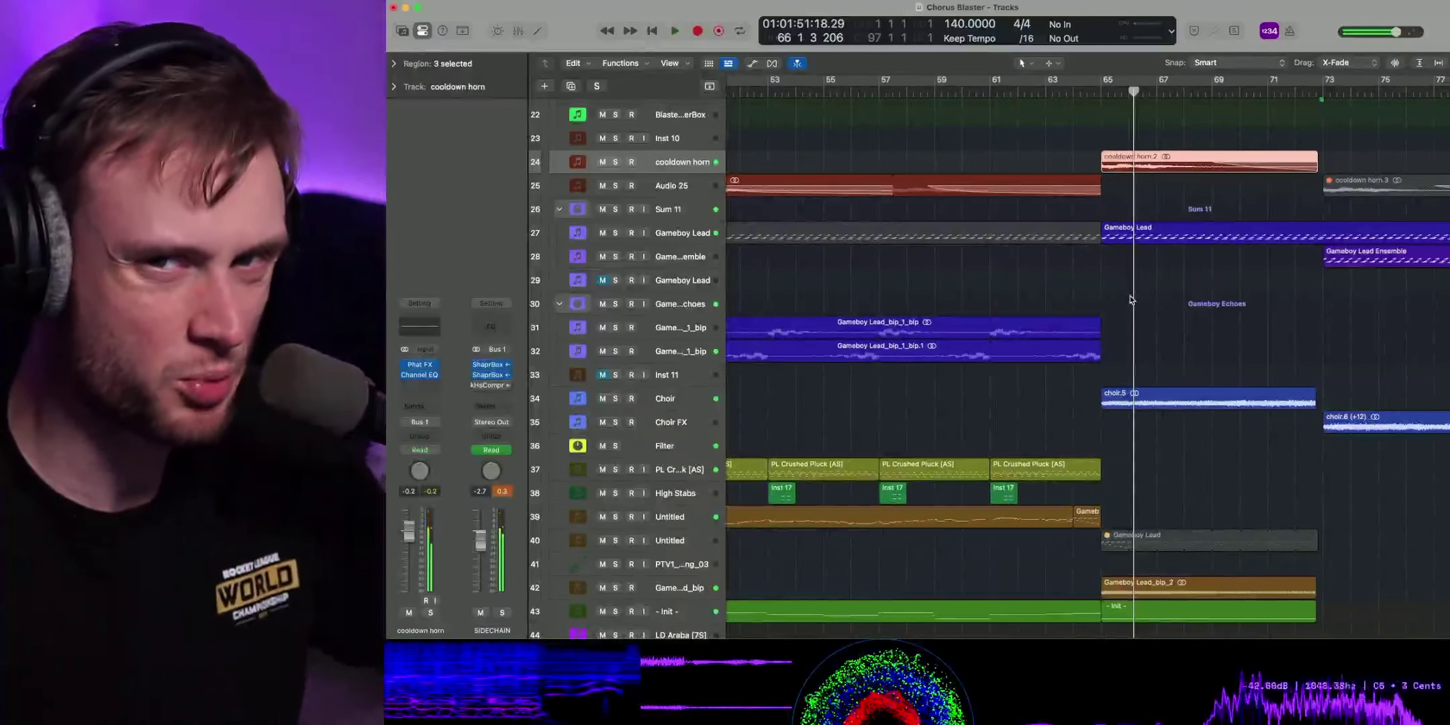
scroll(1015, 277, "left", 10)
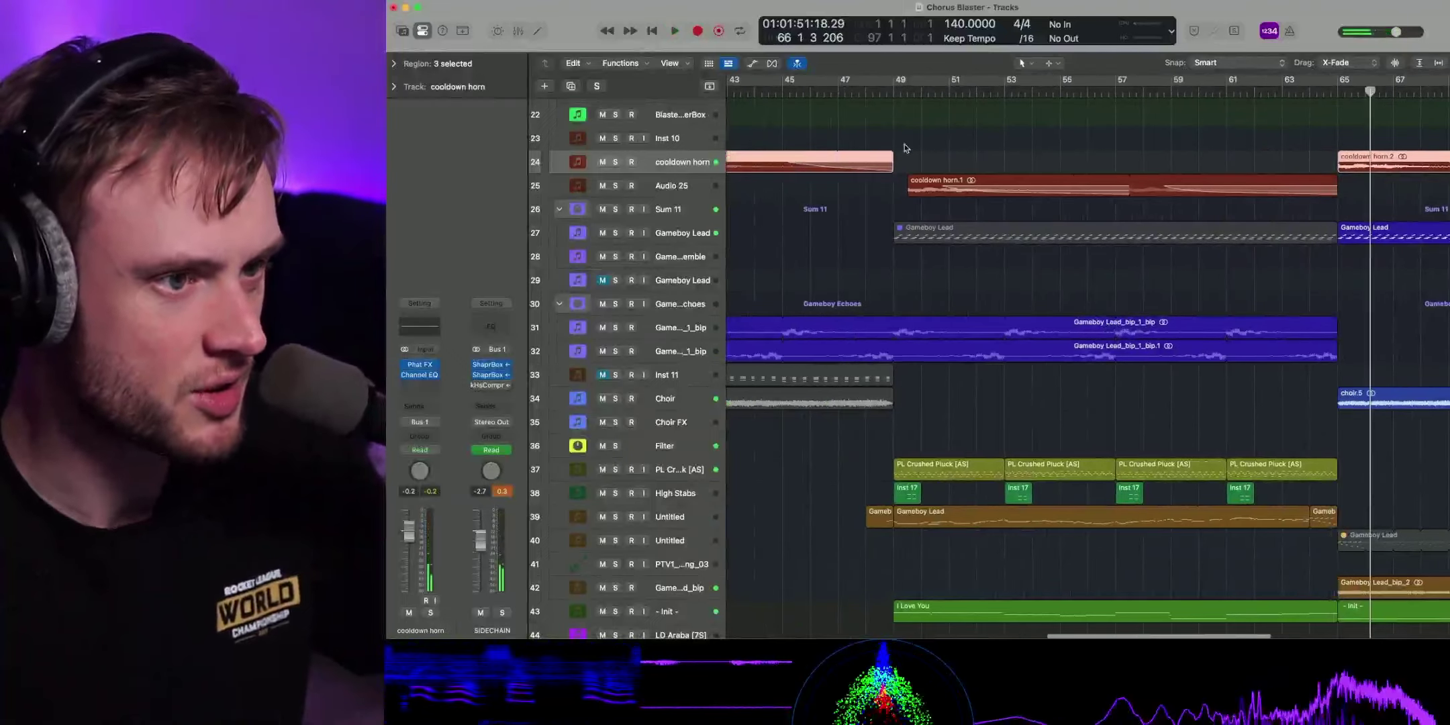
- Play the full mix from bar 49 to about bar 50 and stop
left_click(889, 100)
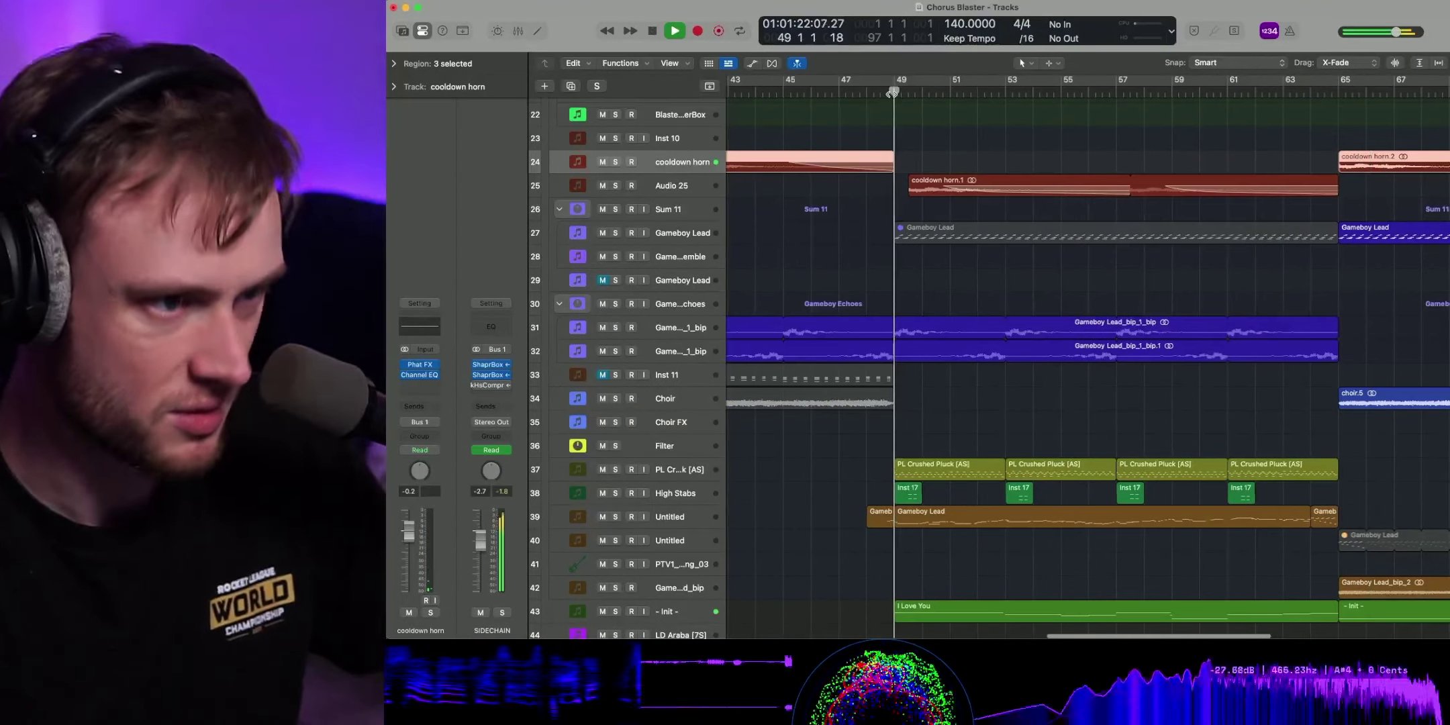
key("space")
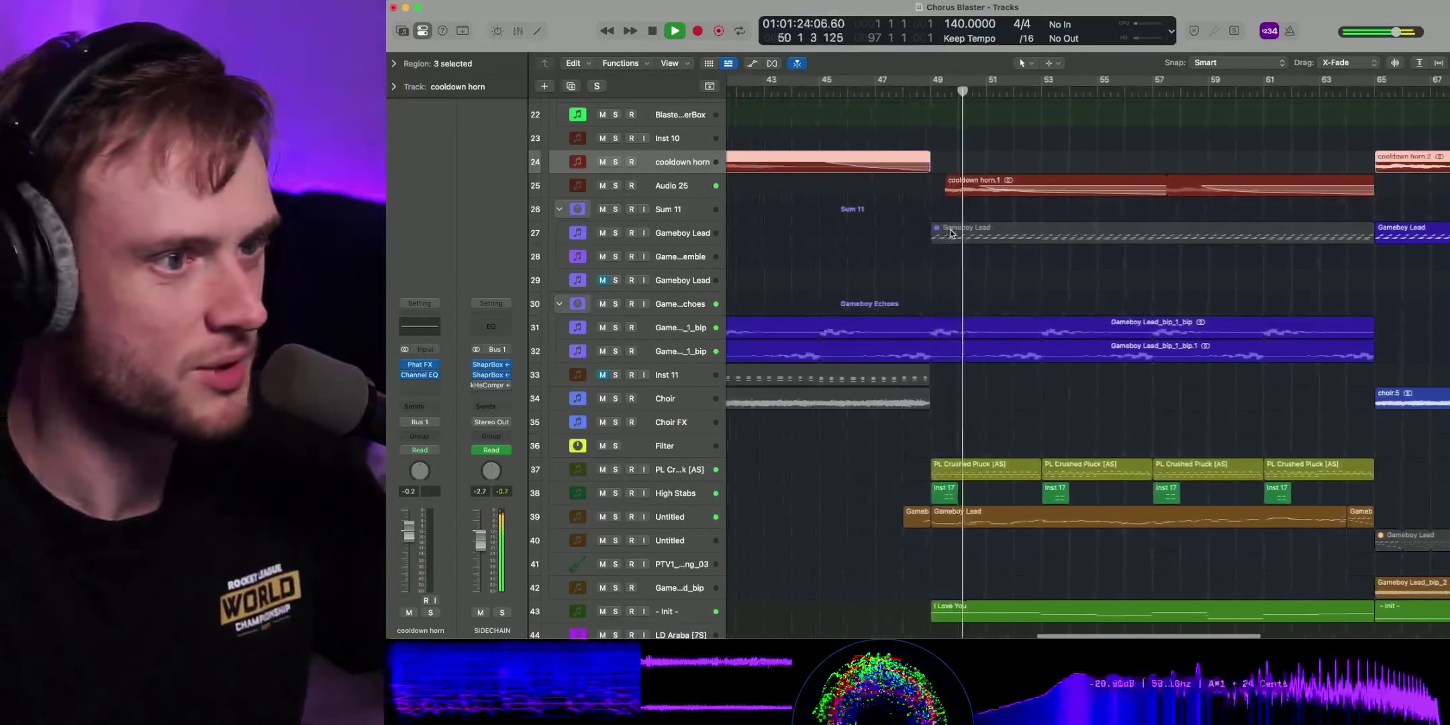
key("space")
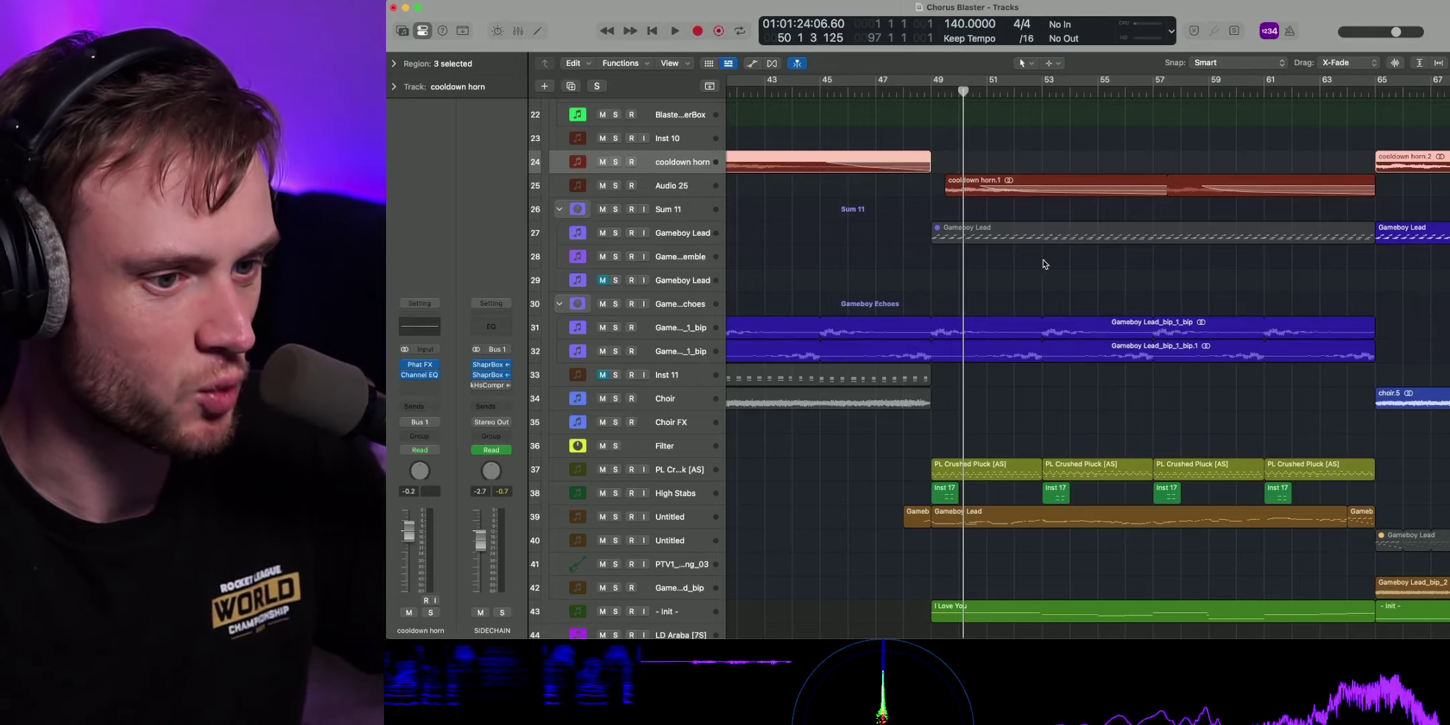
- Examine the layers around bar 49, from the TAIKO and SIDECHAIN groups down to the FX tracks
scroll(942, 213, "up", 5)
scroll(947, 214, "left", 10)
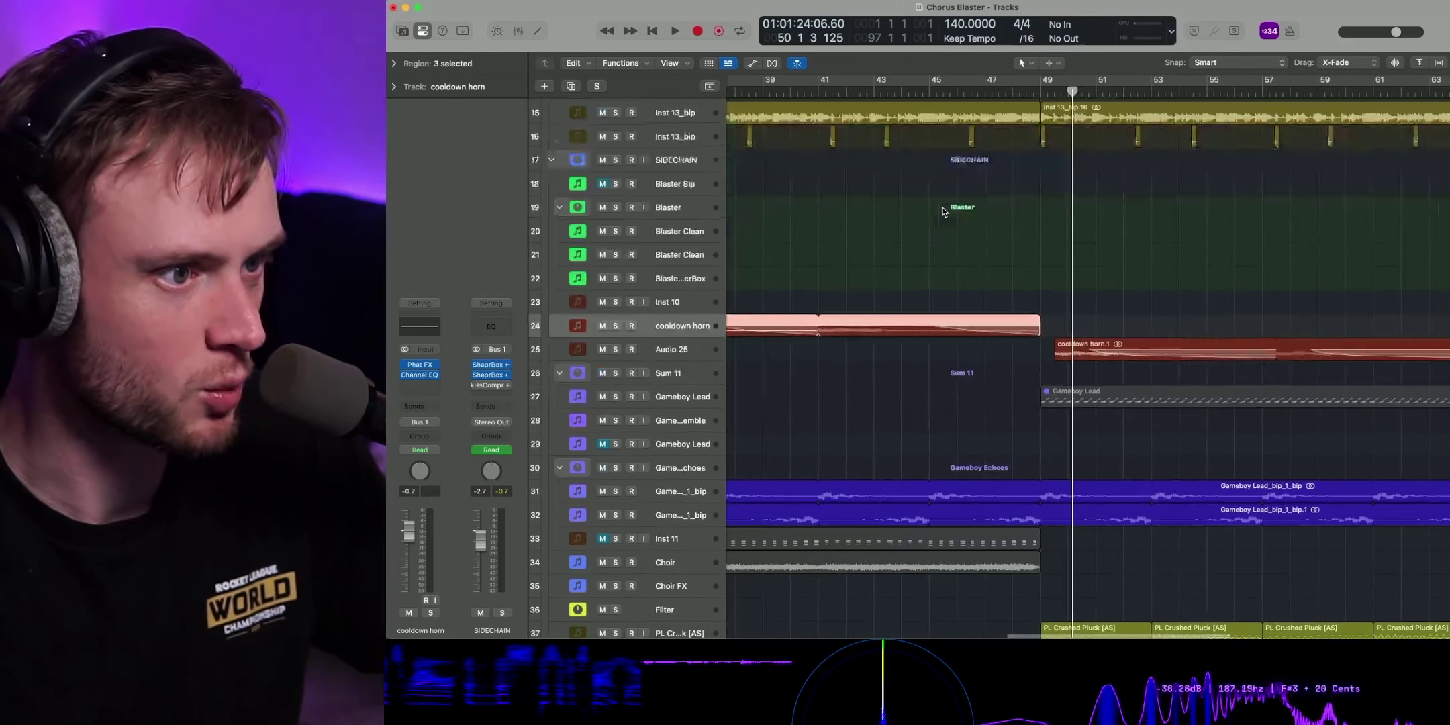
scroll(1028, 239, "right", 6)
scroll(1028, 239, "down", 7)
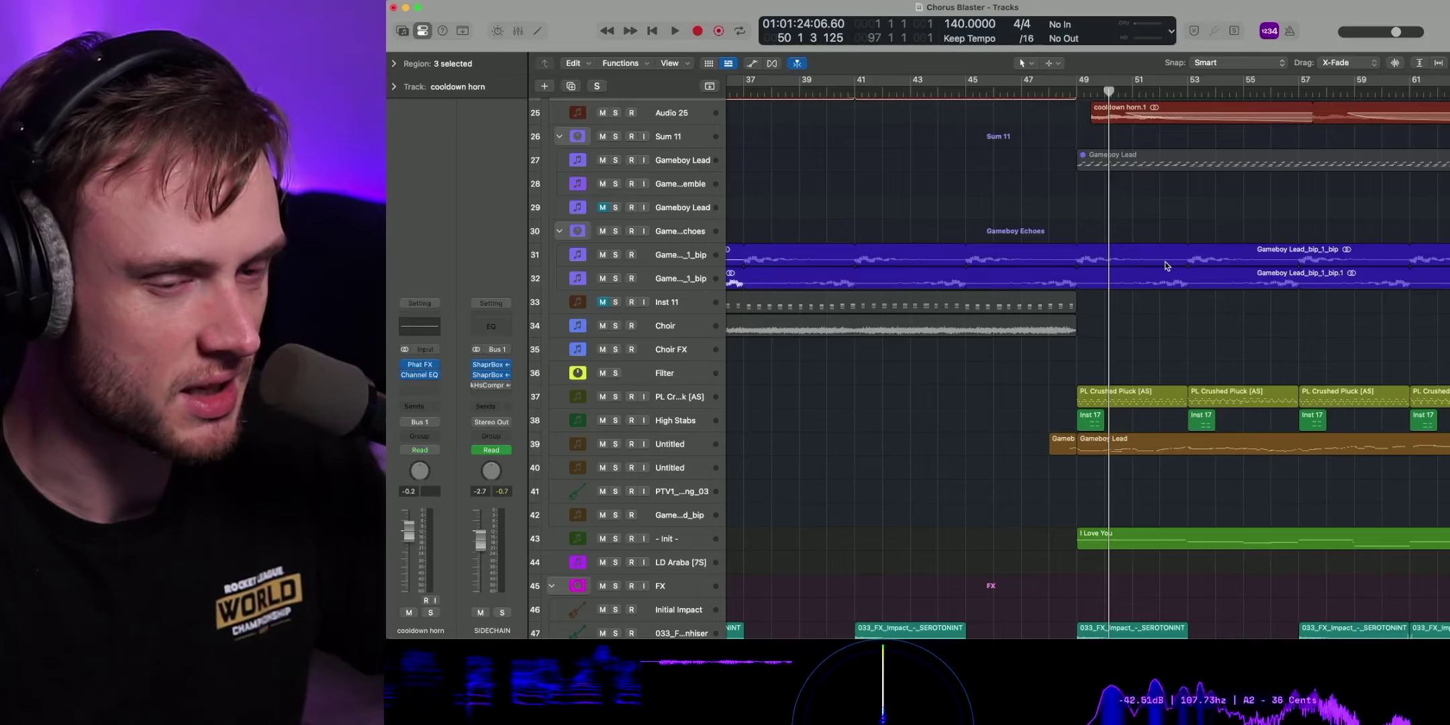
scroll(1127, 235, "down", 2)
scroll(1107, 234, "up", 3)
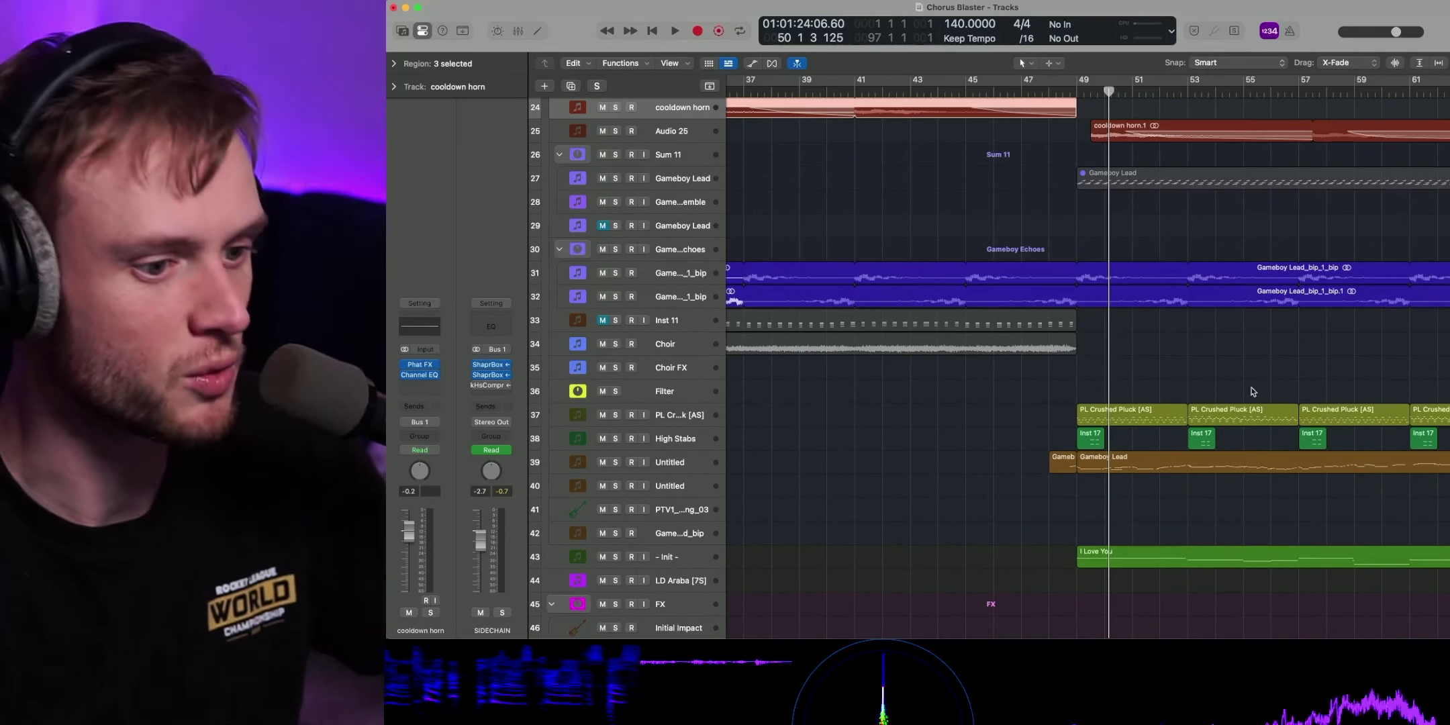
scroll(1251, 391, "right", 3)
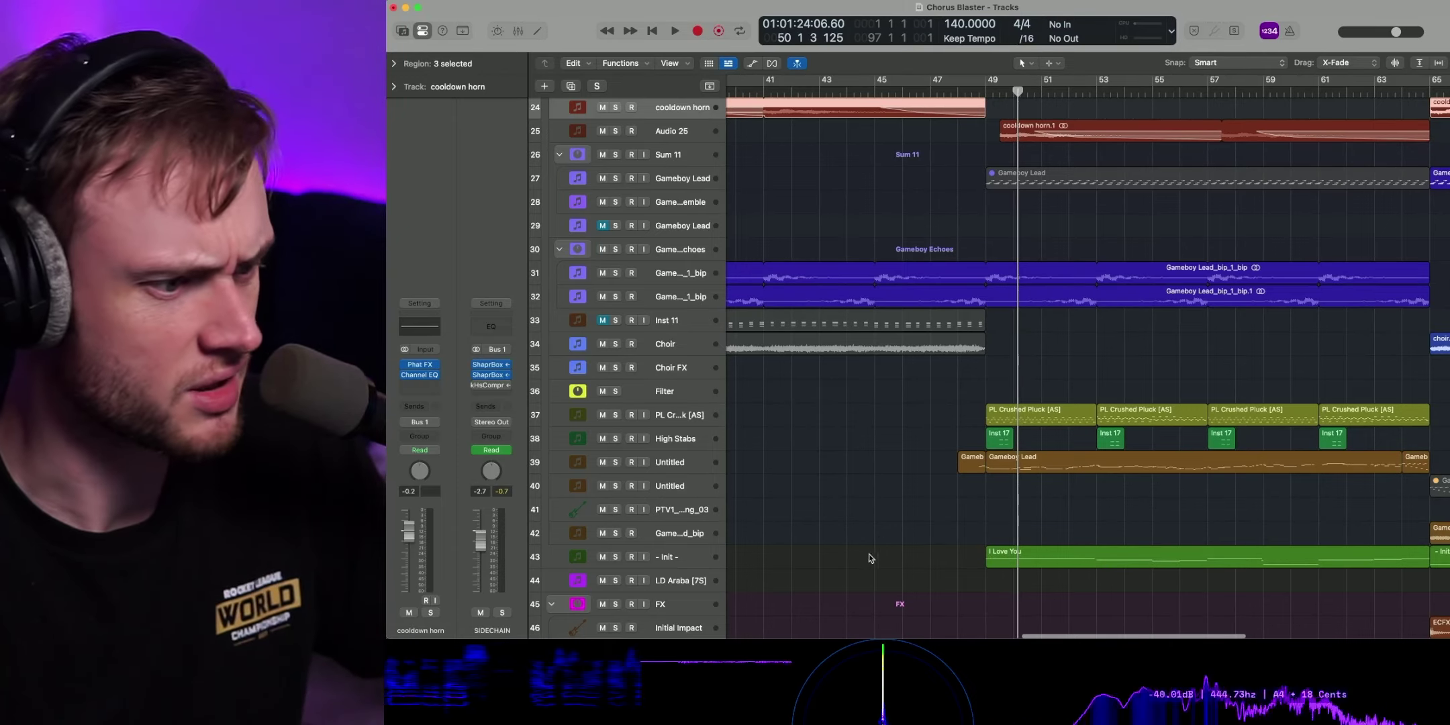
- Open and close the - Init - track's Serum instrument, and review the surrounding layers at bar 49
double_click(676, 566)
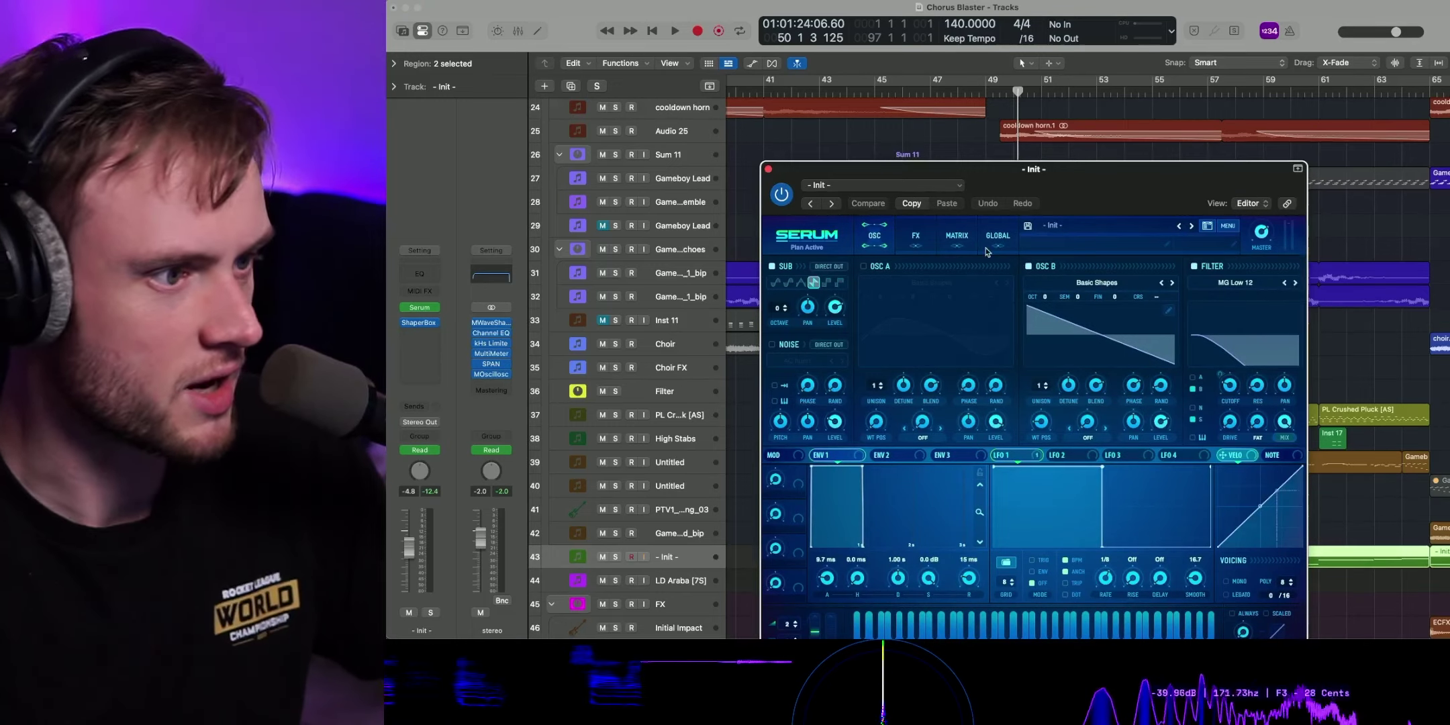
left_click(768, 169)
scroll(1074, 336, "up", 2)
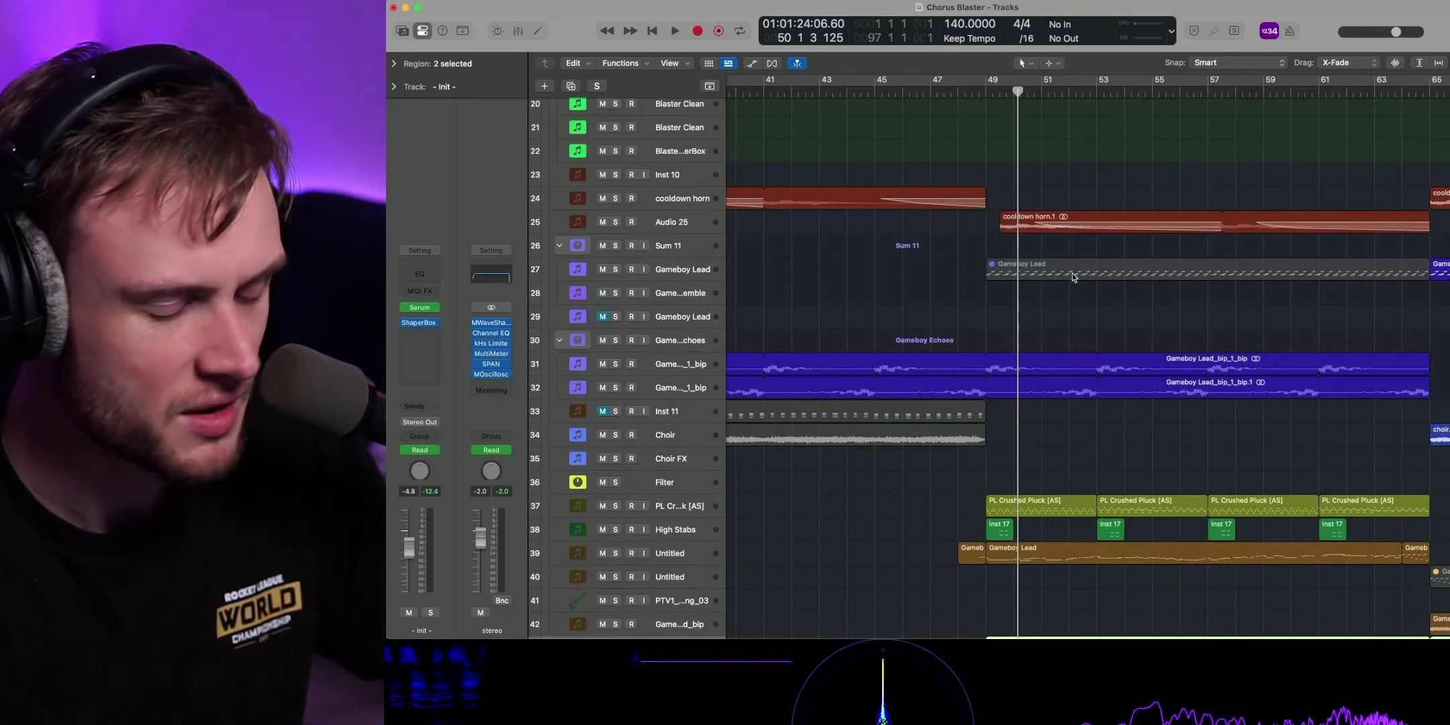
scroll(1082, 330, "down", 2)
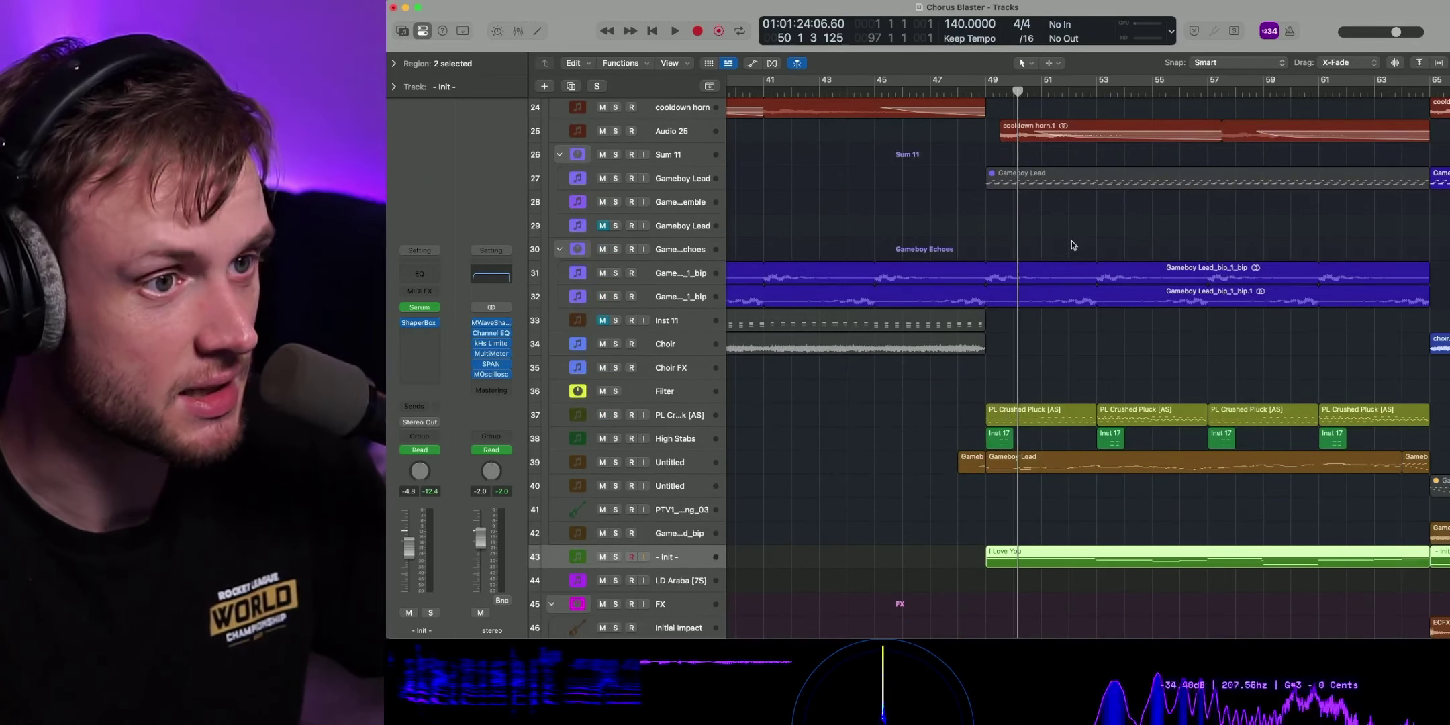
scroll(1072, 243, "up", 6)
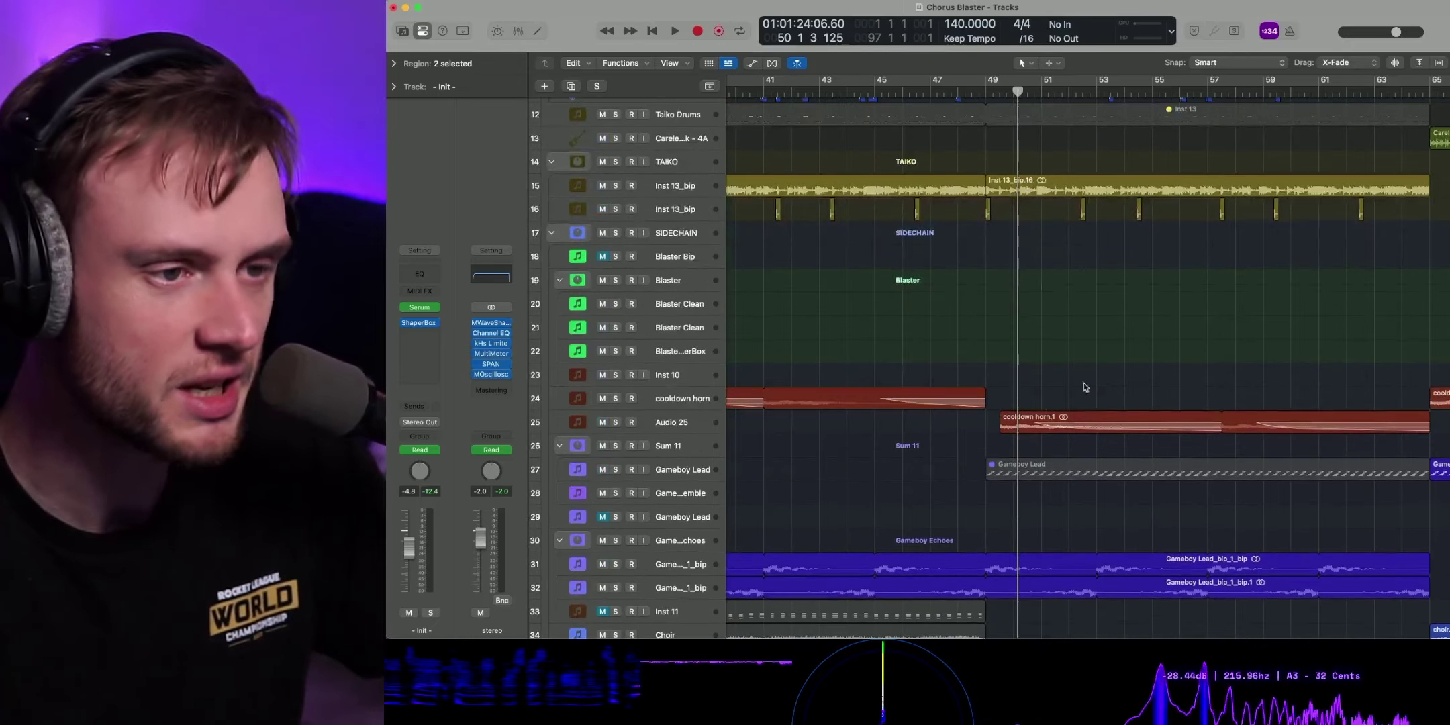
scroll(1115, 339, "down", 8)
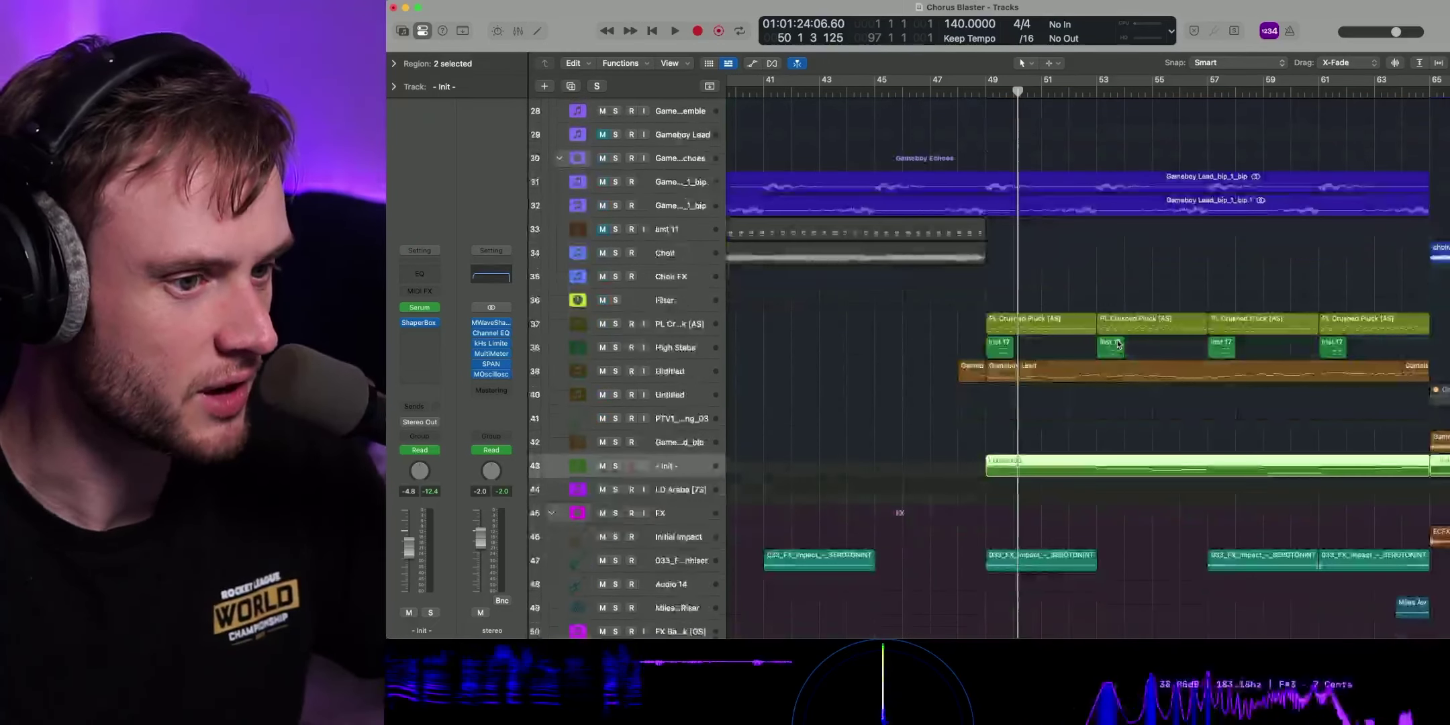
- Solo the Untitled track 39, play it from bar 48 into bar 49, stop, and unsolo it
left_click(960, 93)
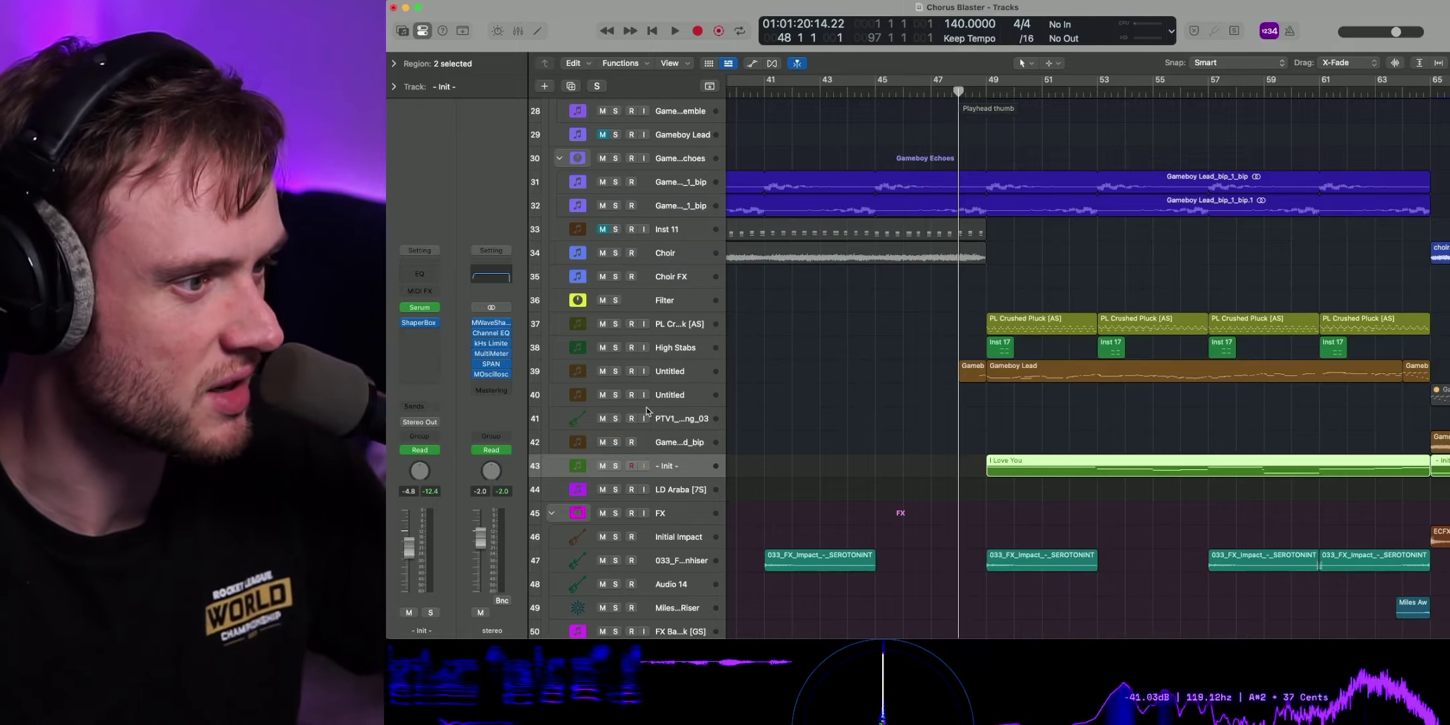
left_click(615, 371)
key("space")
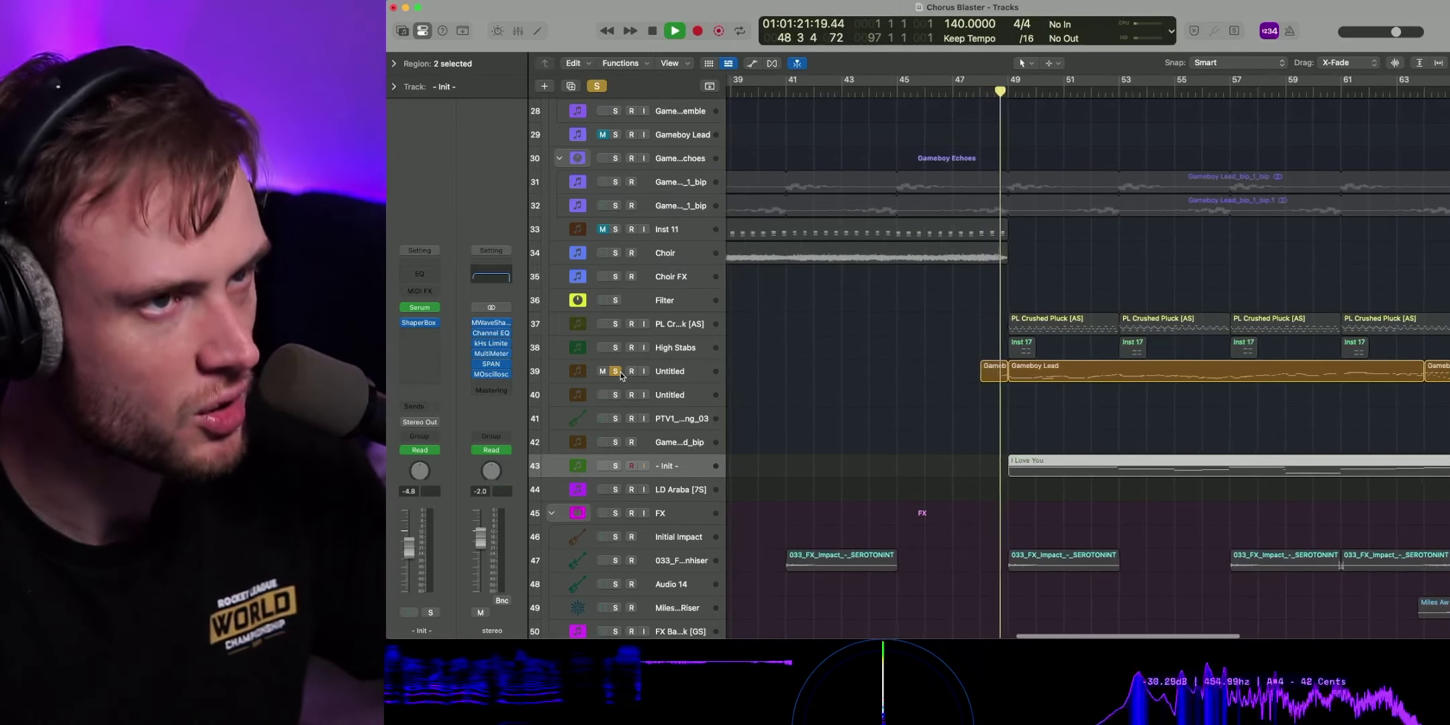
key("space")
left_click(615, 371)
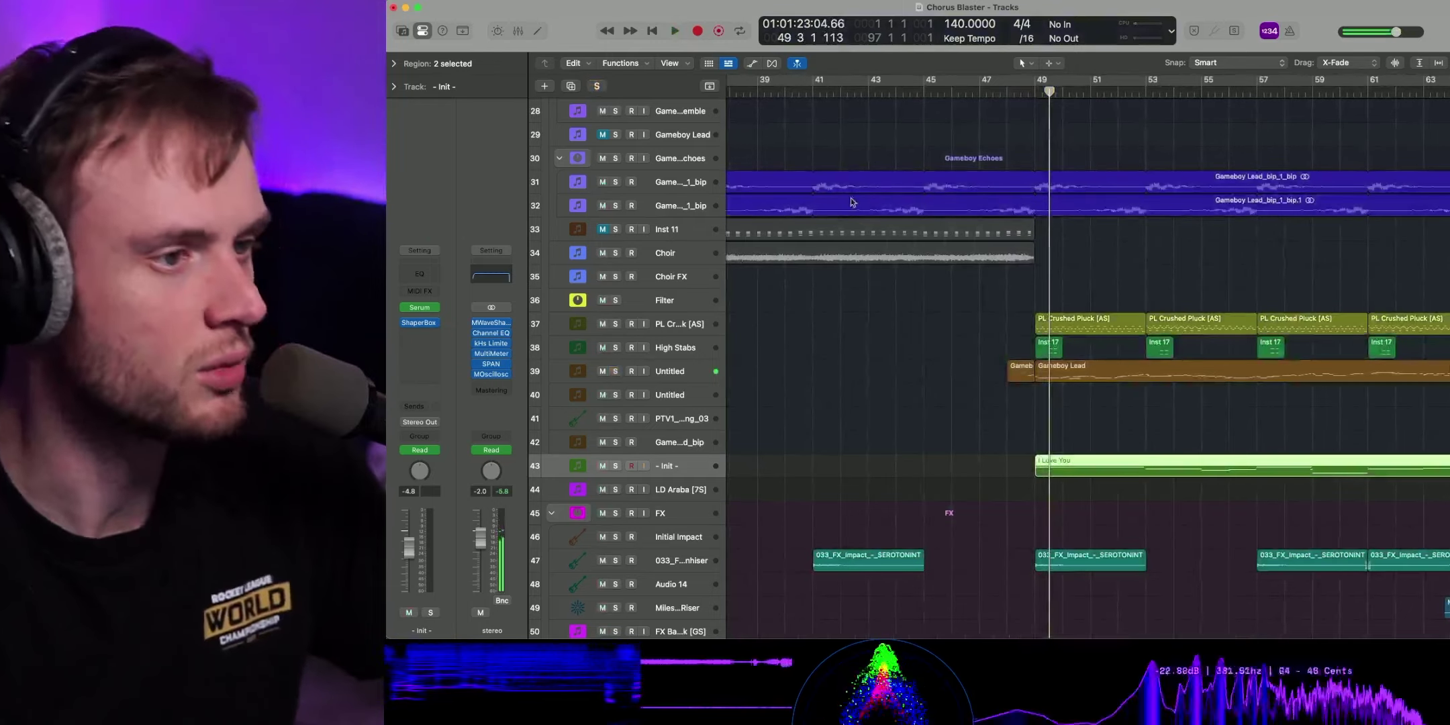
- Move the playhead to bar 42, select the Untitled track 39, and inspect and close its Channel EQ
left_click(859, 92)
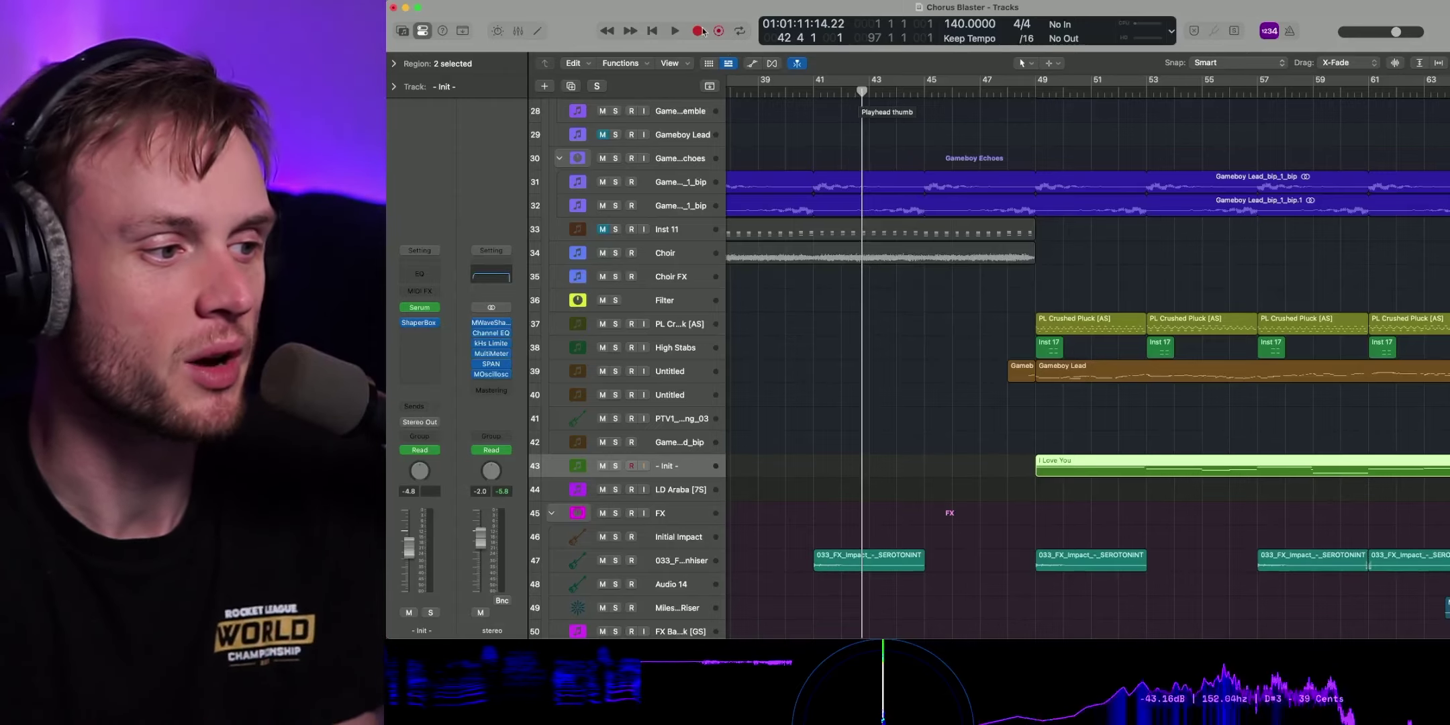
left_click(679, 375)
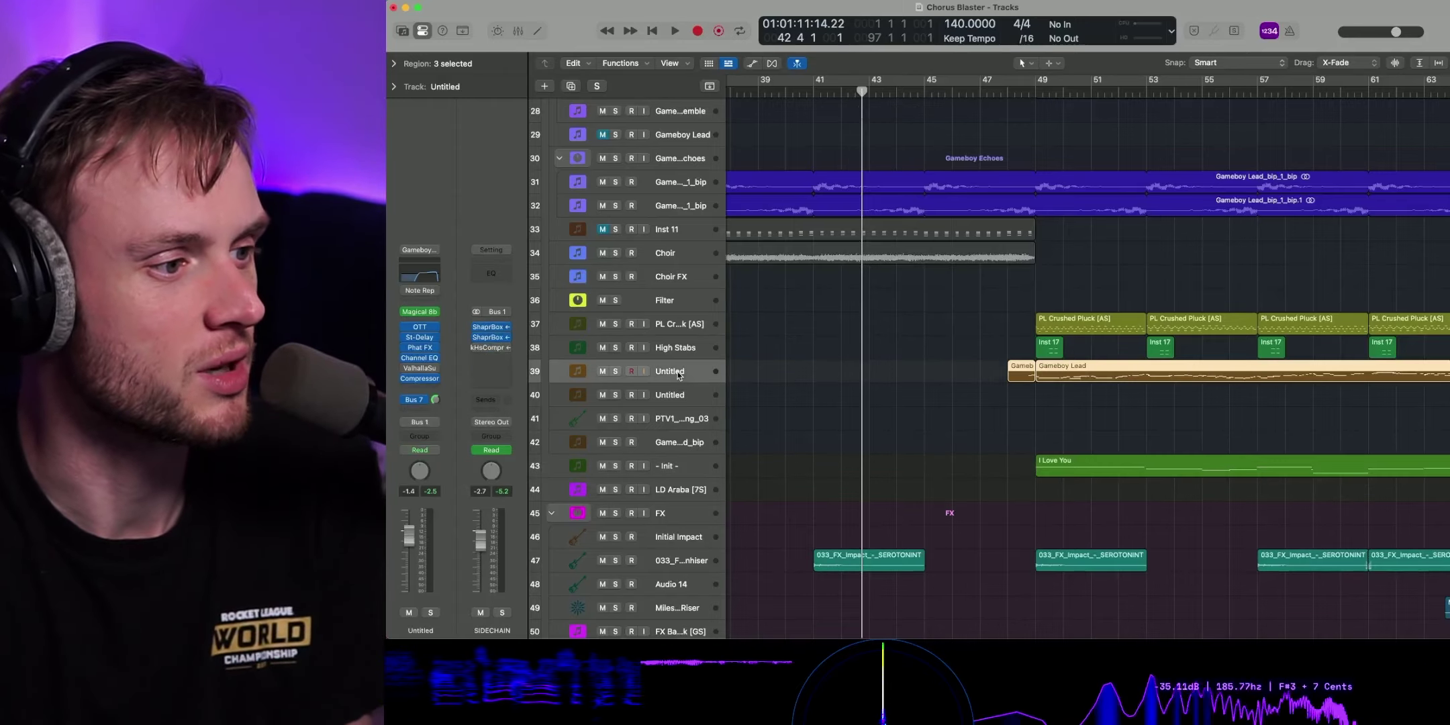
left_click(422, 361)
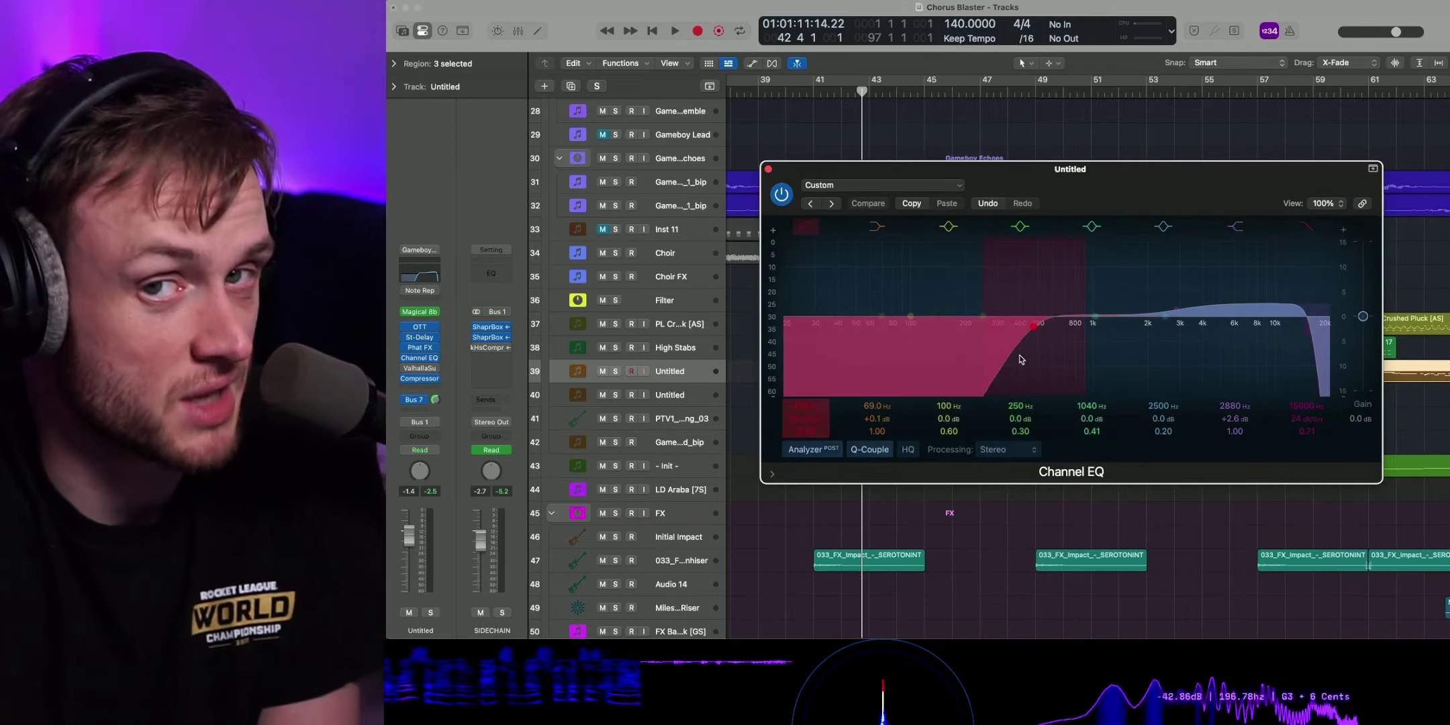
left_click(768, 170)
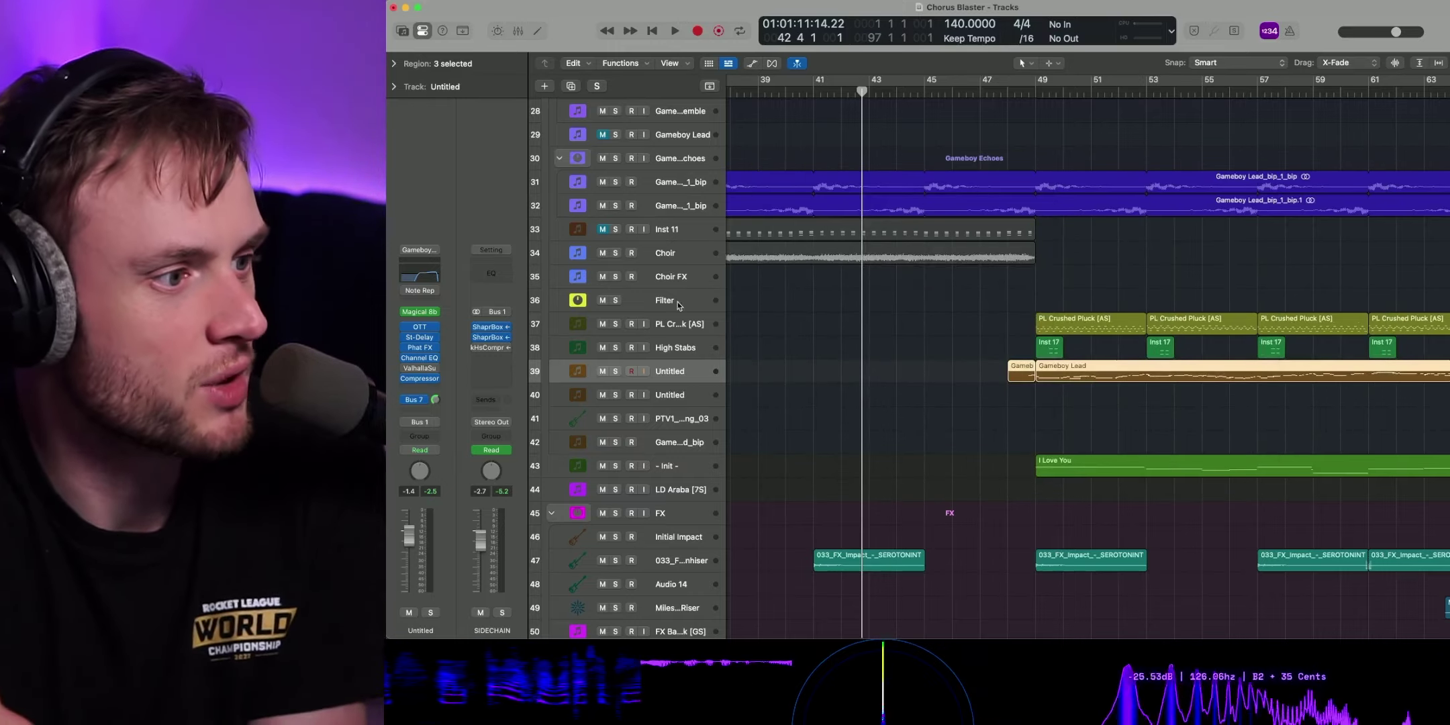
- Solo the PL Crushed Pluck track, play it alone from about bar 49, and stop
left_click(615, 324)
left_click(1045, 92)
key("space")
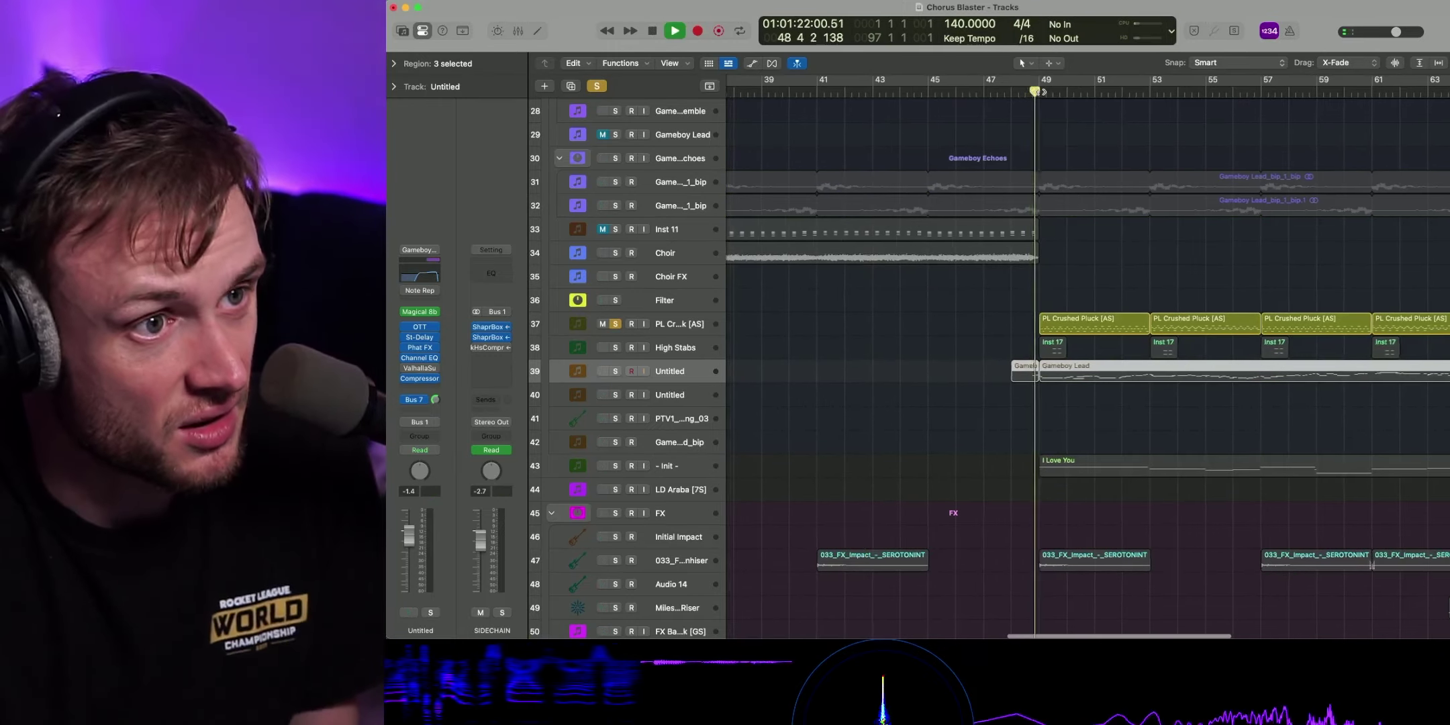
scroll(887, 326, "left", 2)
key("space")
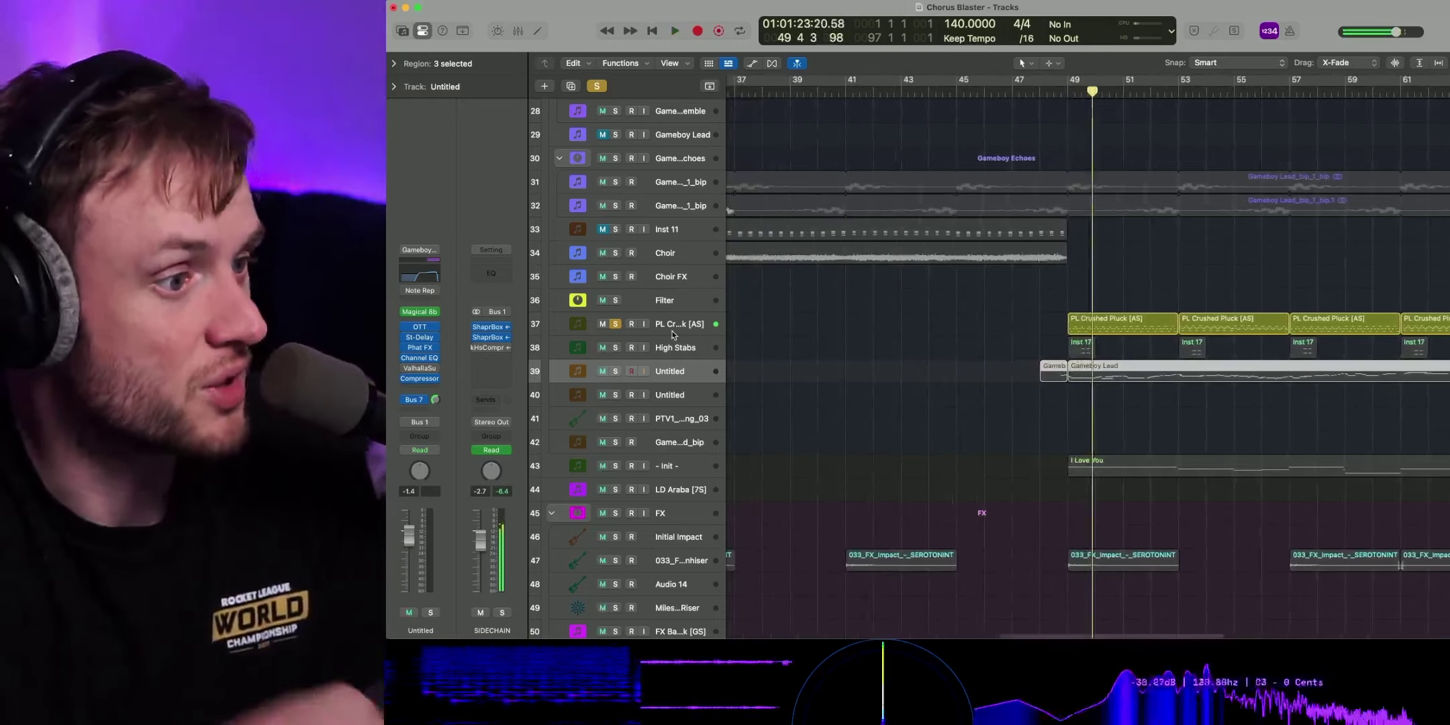
- Solo the Untitled track 39 as well, play both from bar 49 to about bar 50, select PL Crushed Pluck, and stop
left_click(617, 373)
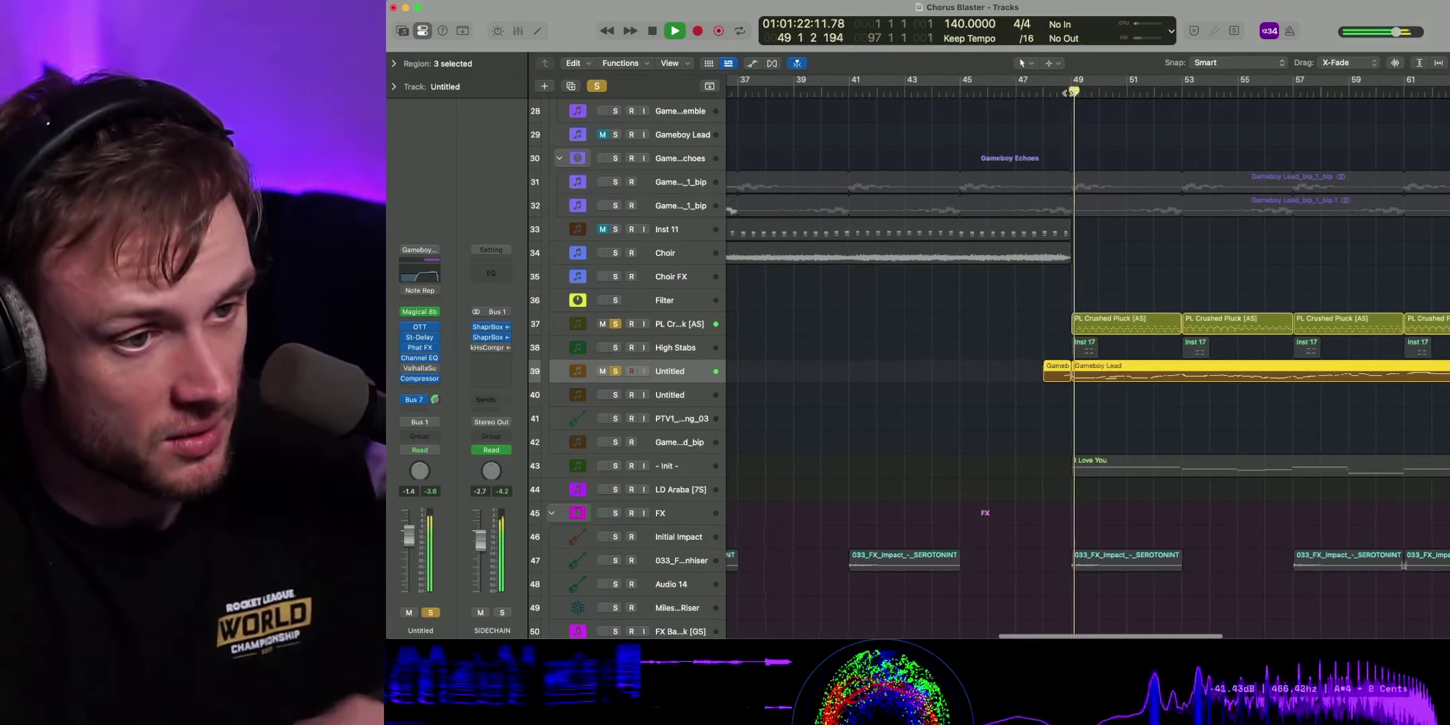
scroll(780, 325, "left", 2)
key("space")
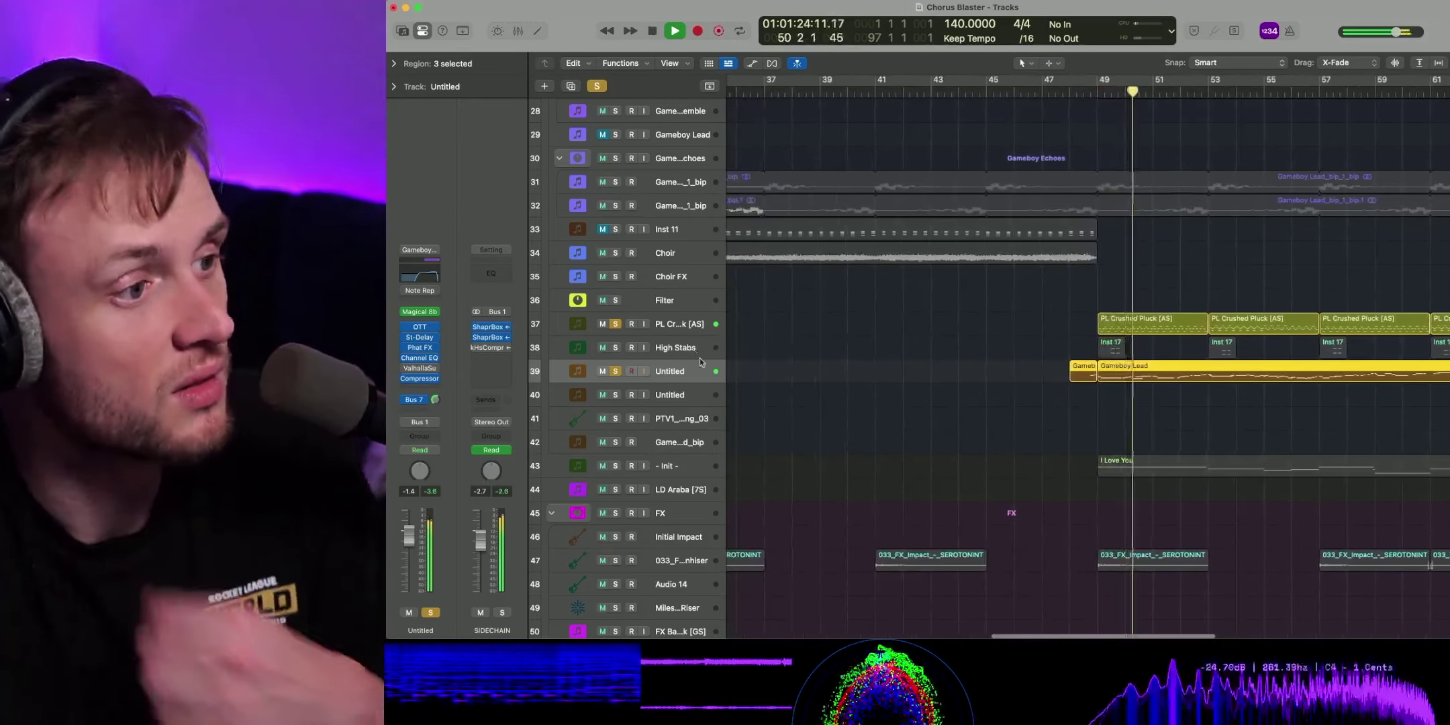
scroll(691, 339, "left", 1)
left_click(679, 332)
key("space")
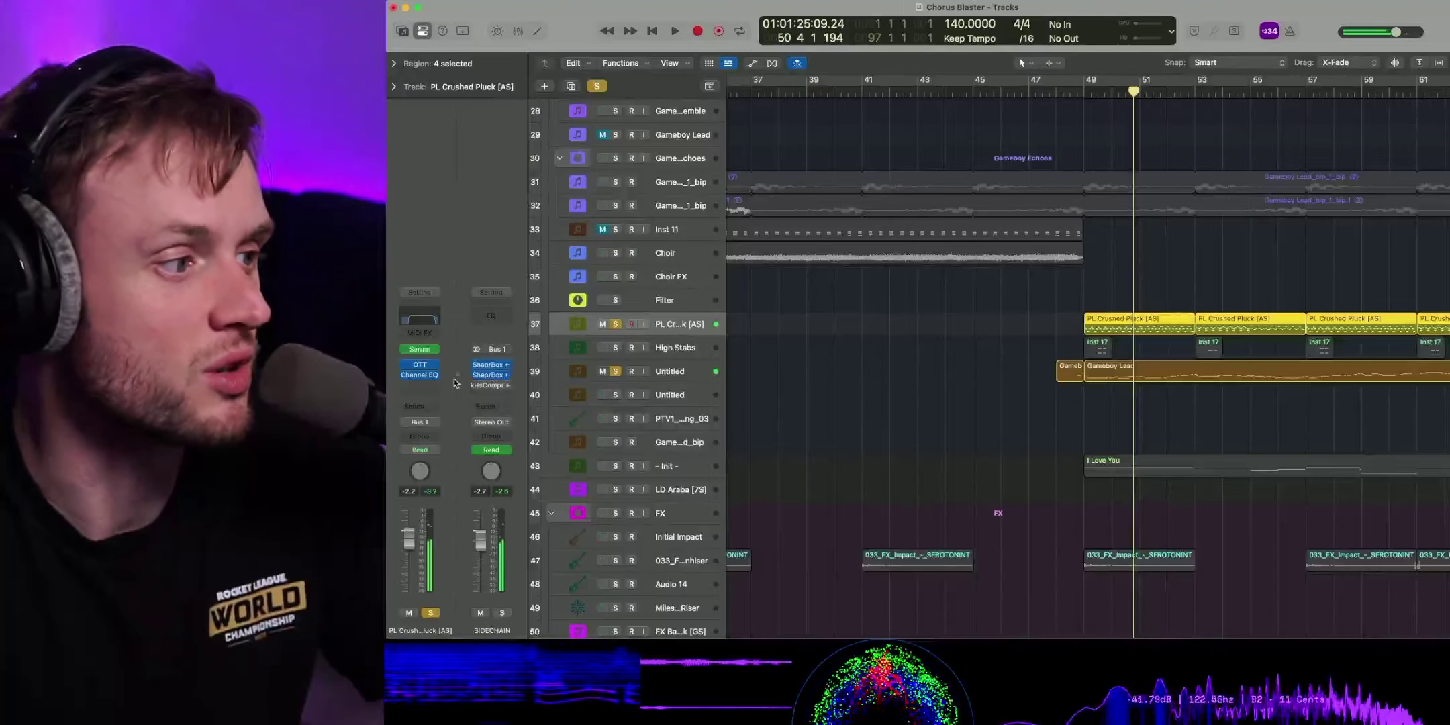
- In the PL Crushed Pluck track's Channel EQ, set the 260 Hz band to 348 Hz, -2.5 dB and Q 0.46 while playing from bar 49
left_click(421, 374)
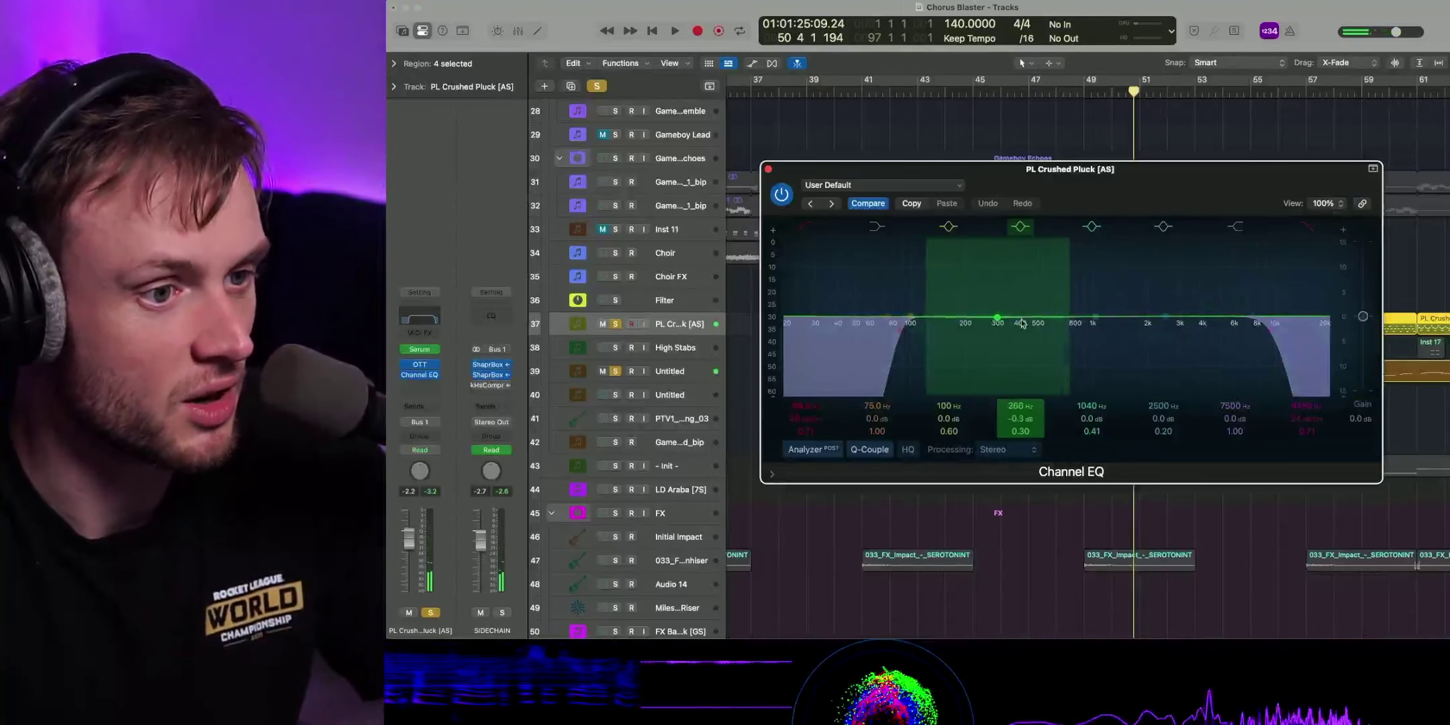
left_click_drag(1020, 324, 1044, 338)
key("space")
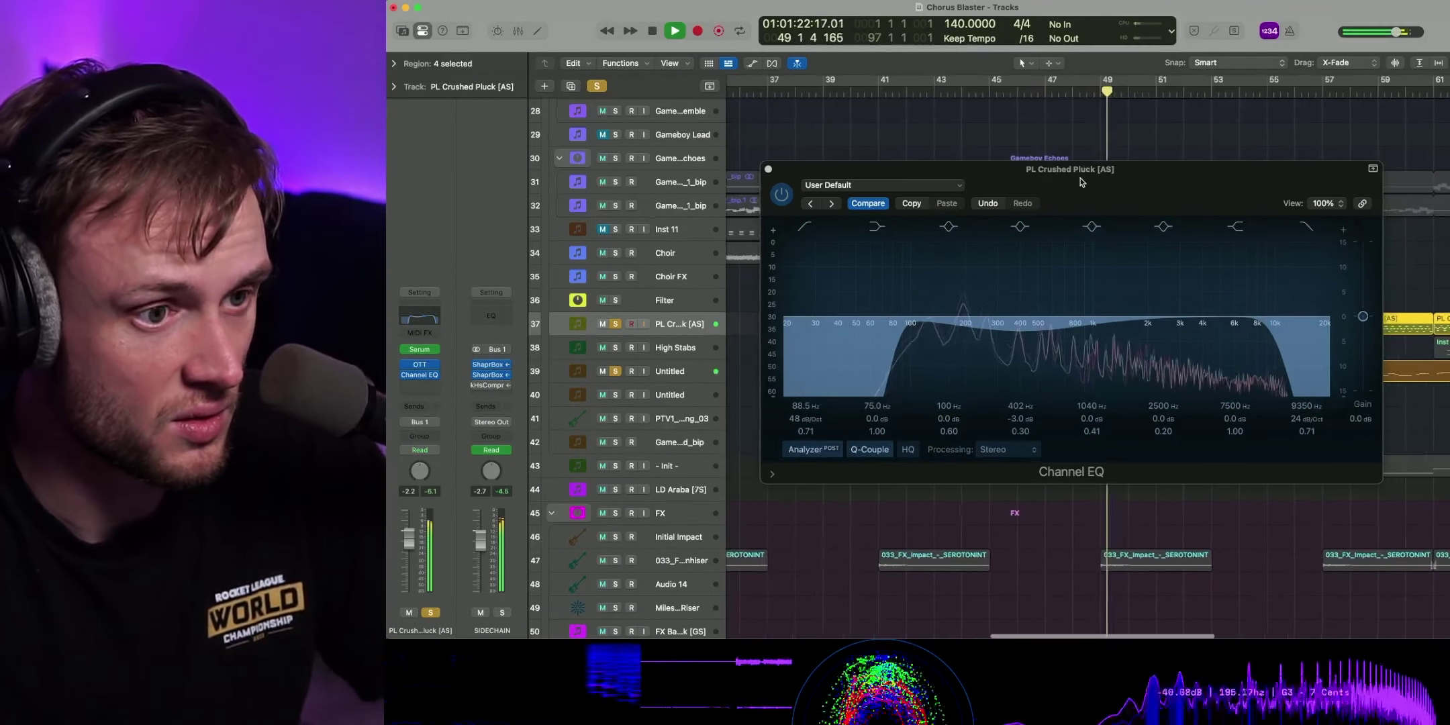
mouse_move(1021, 330)
left_mouse_down()
mouse_move(994, 330)
mouse_move(1009, 328)
left_mouse_up()
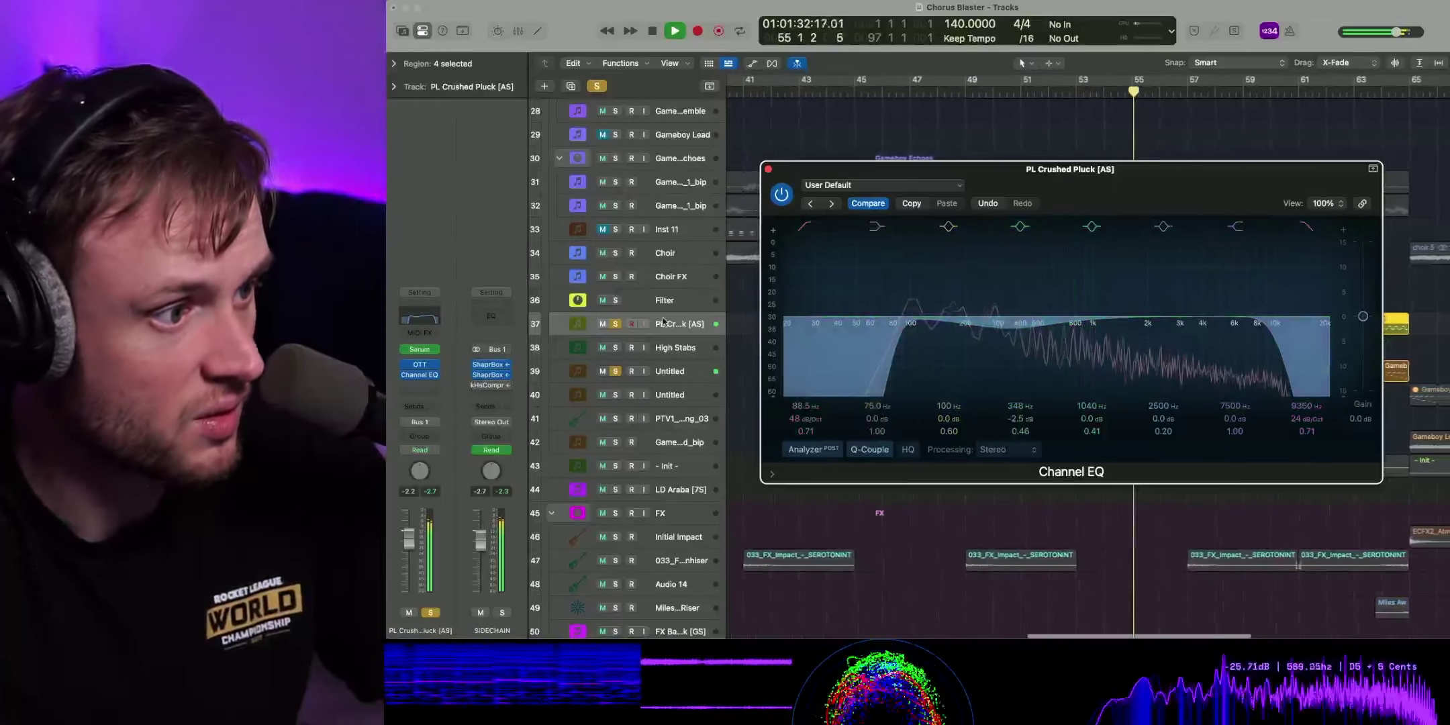
- Clear all track solos, close the Channel EQ, and select the Untitled track 39 during playback
left_click(596, 88)
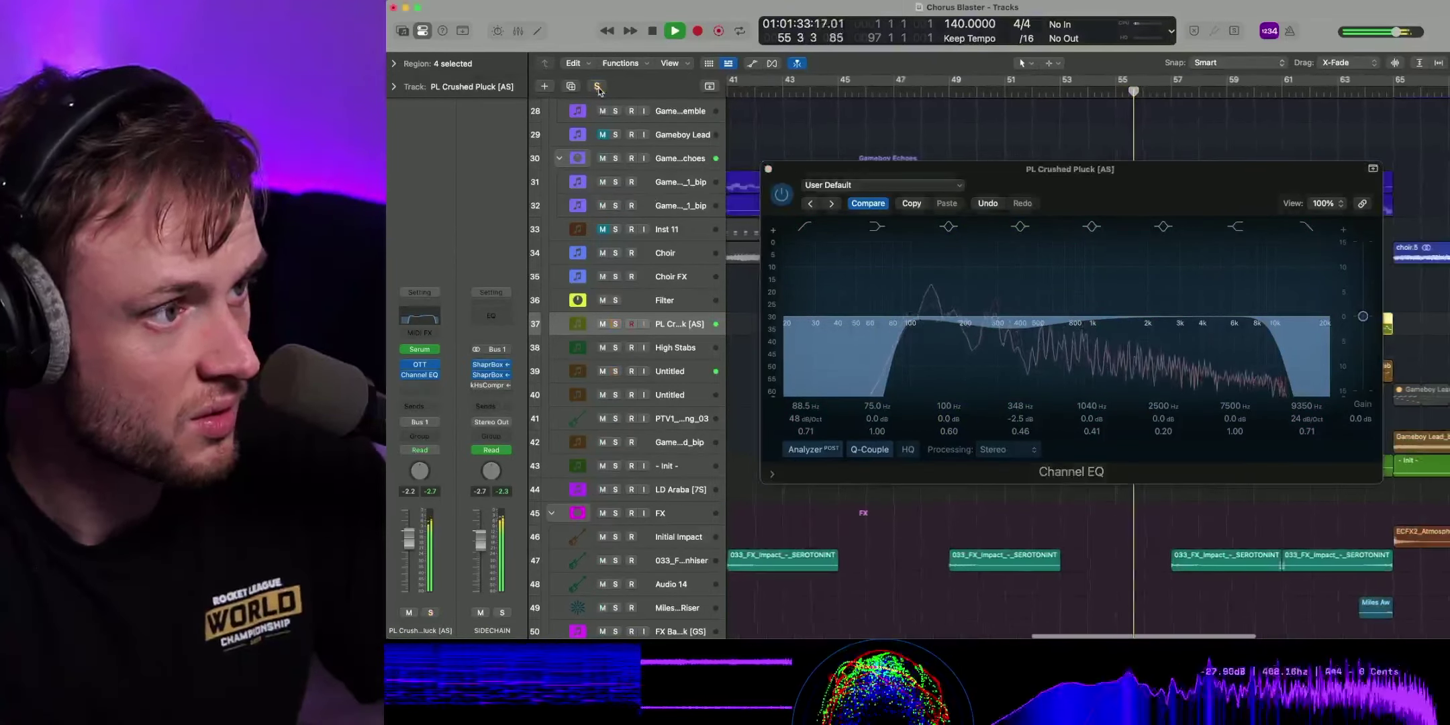
left_click(768, 169)
left_click(665, 371)
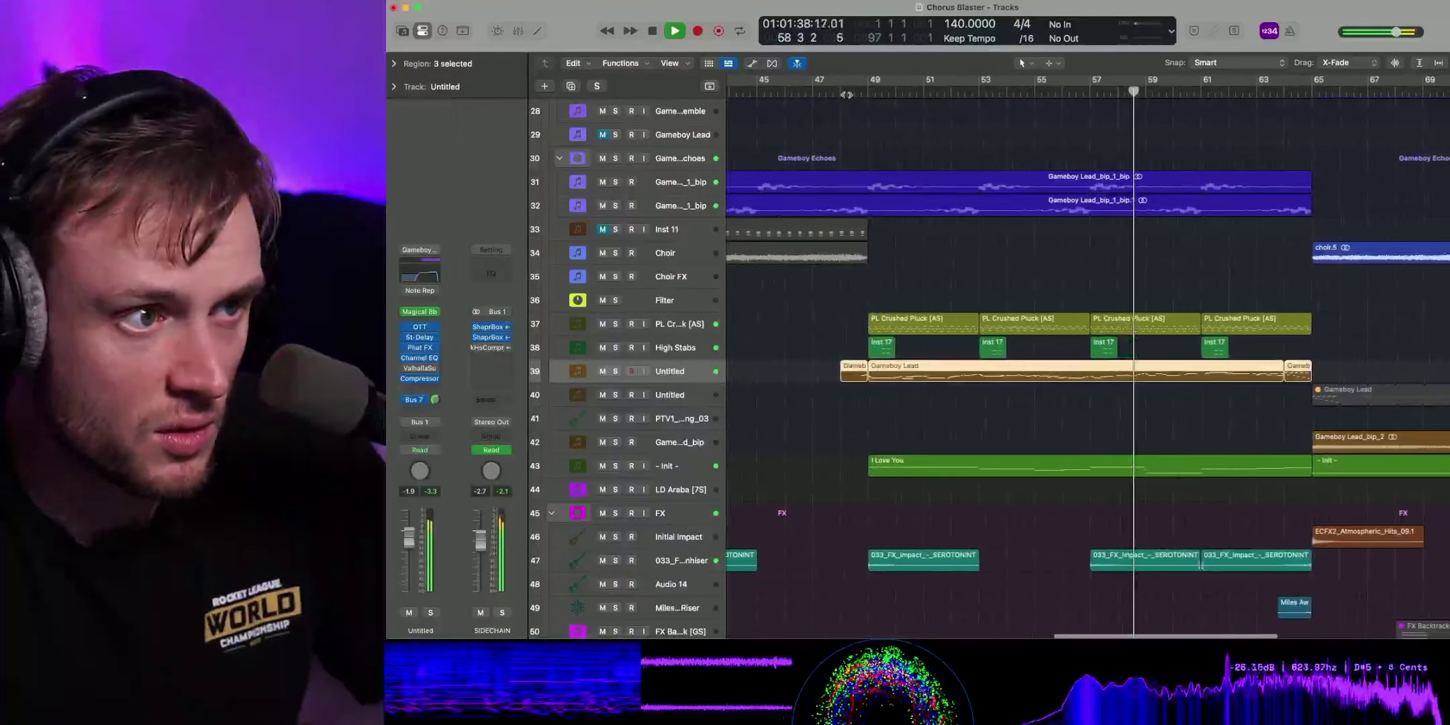
- Play the full mix twice from about bar 48, stop at about bar 51, and bring the cooldown horn tracks into view
left_click(847, 95)
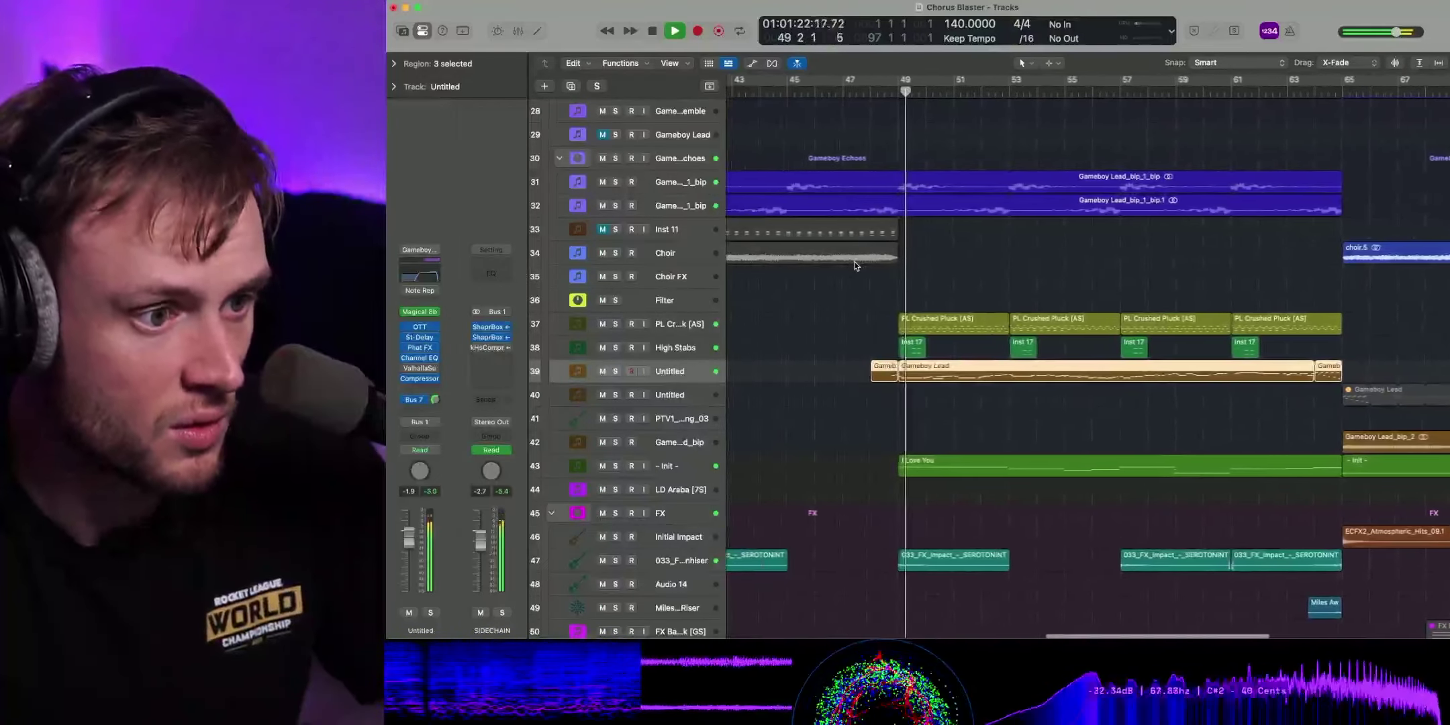
key("space")
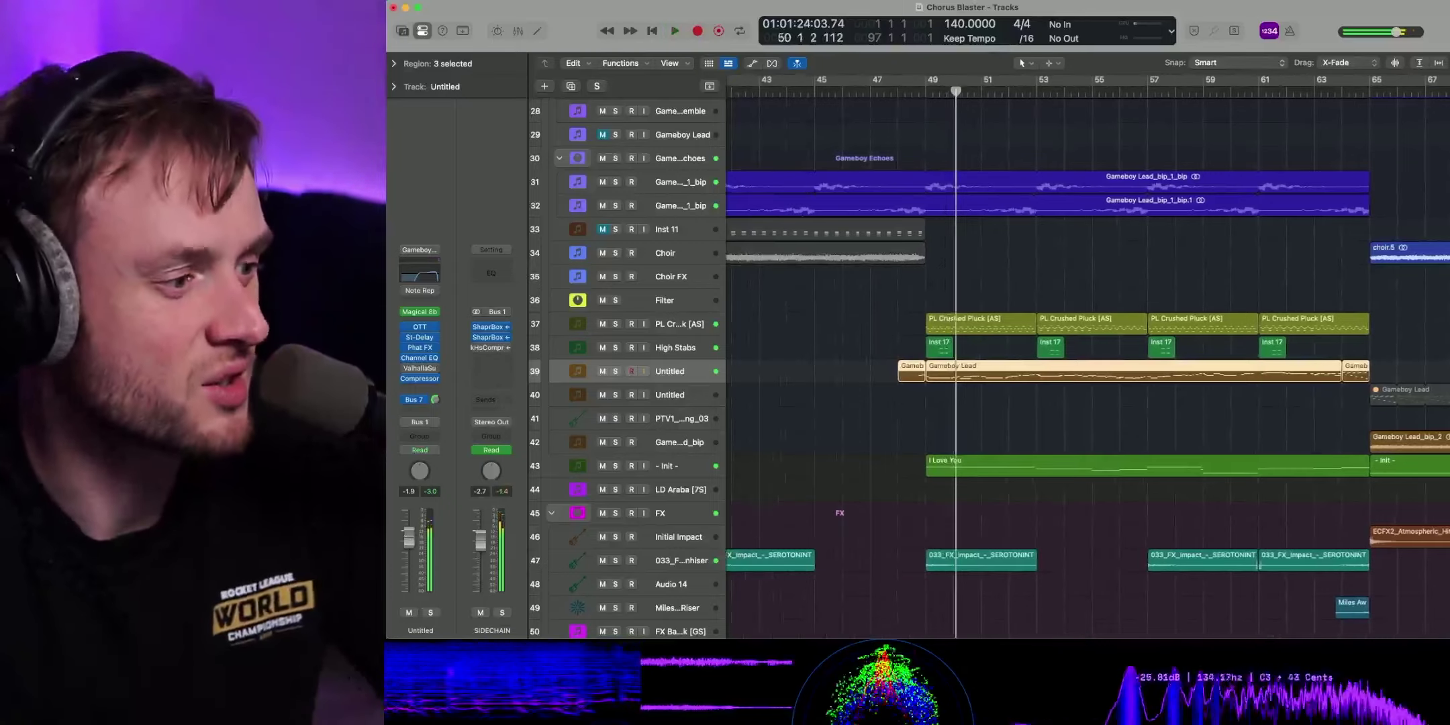
key("space")
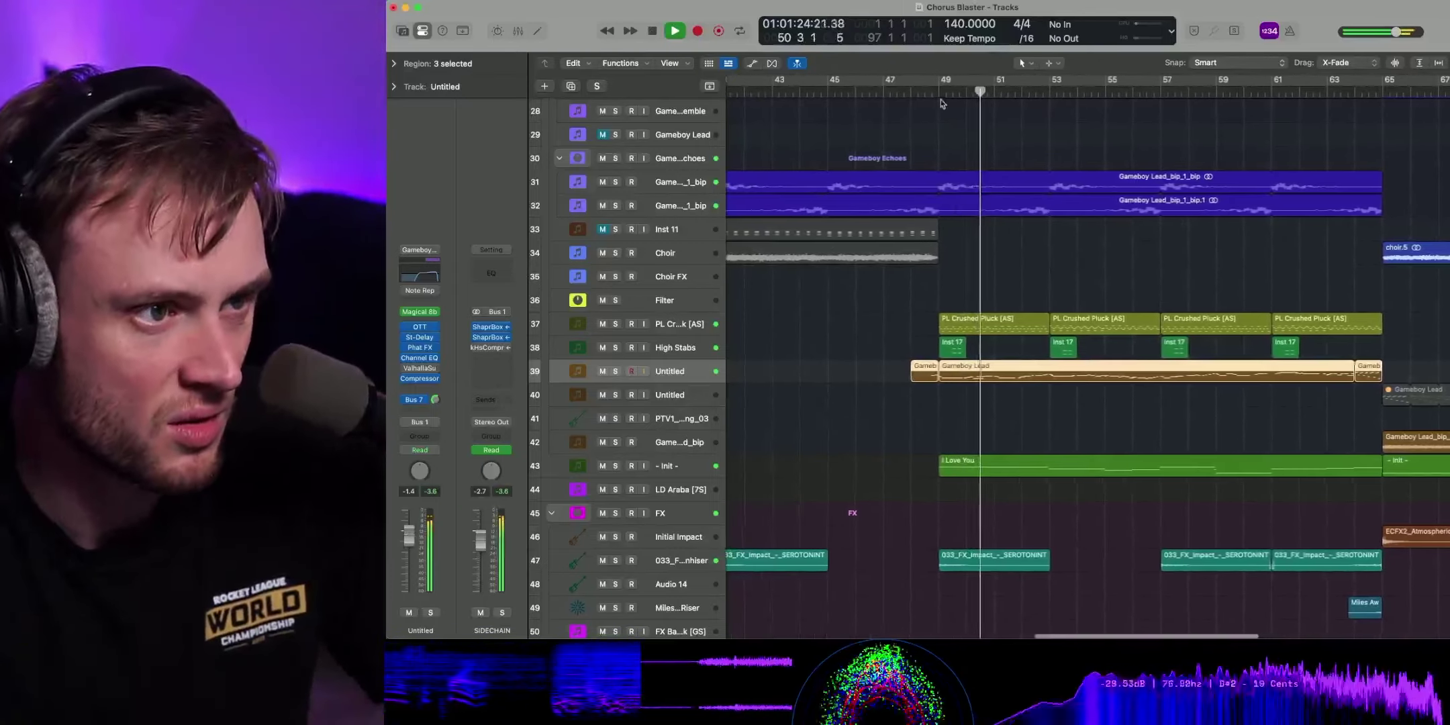
left_click(920, 95)
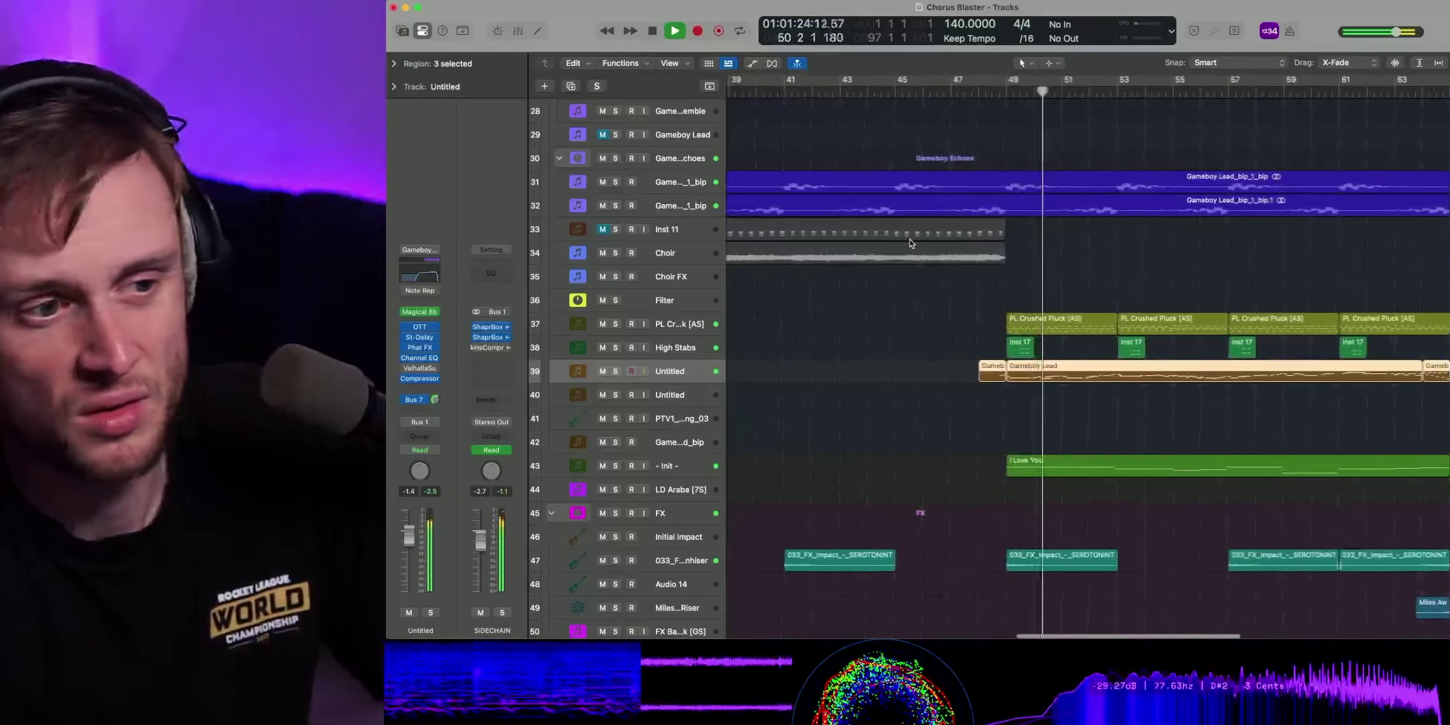
key("space")
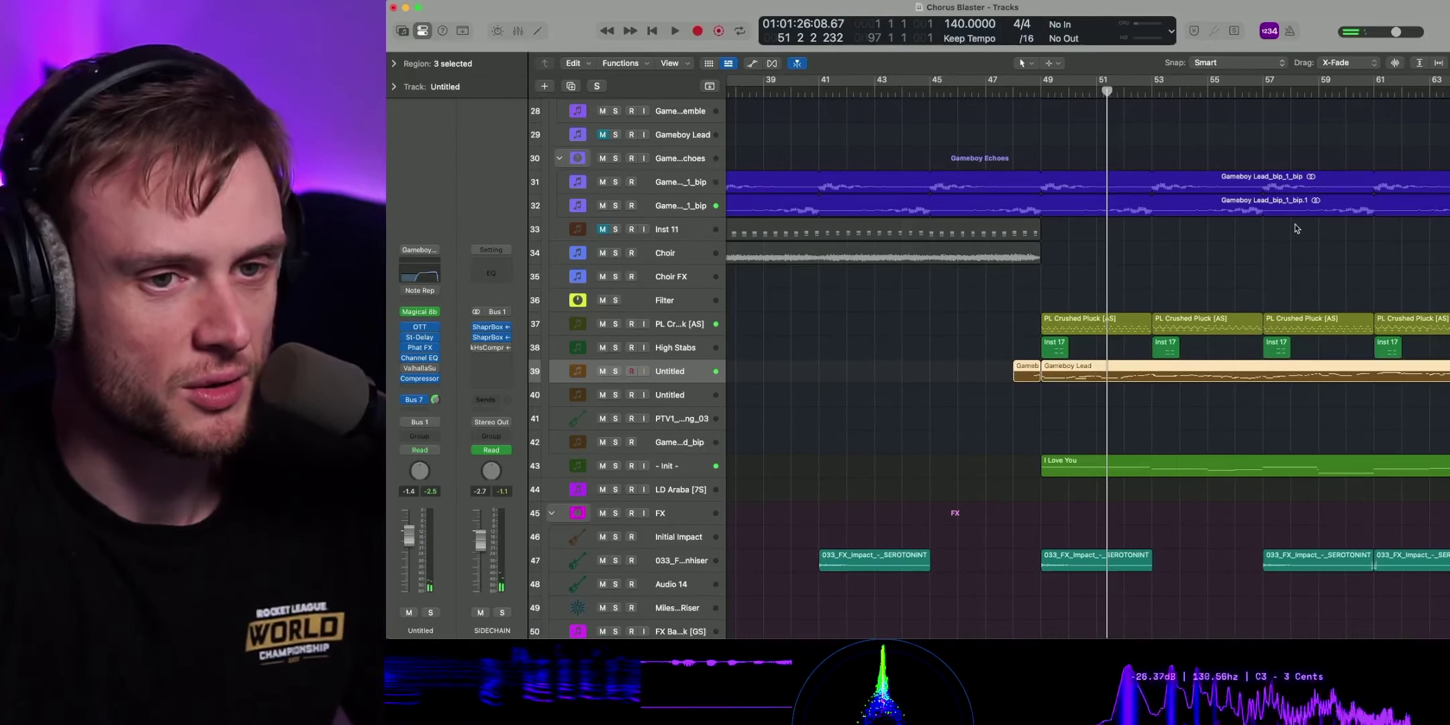
scroll(1160, 314, "up", 6)
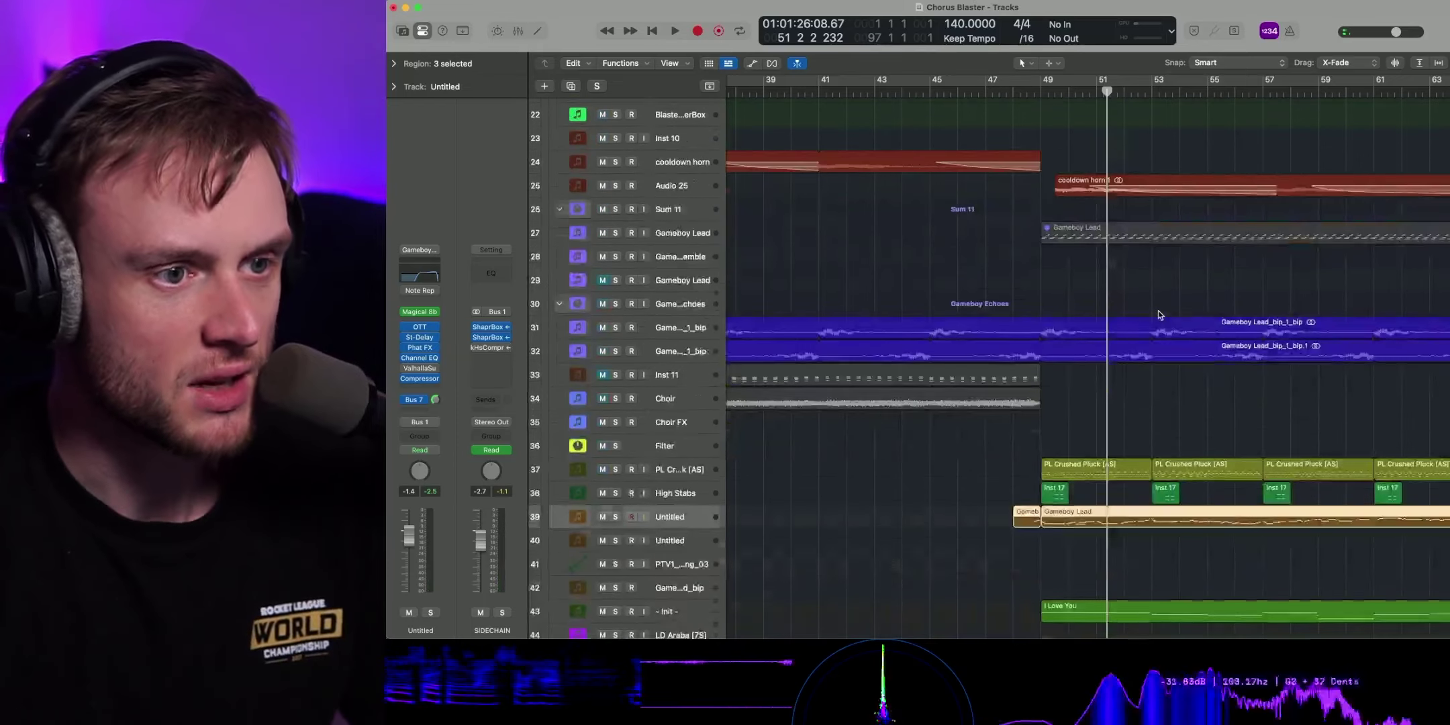
- Solo the Careless Break - 4A track, play it from bar 65 to about bar 66, stop, and clear the solo
scroll(1160, 314, "up", 3)
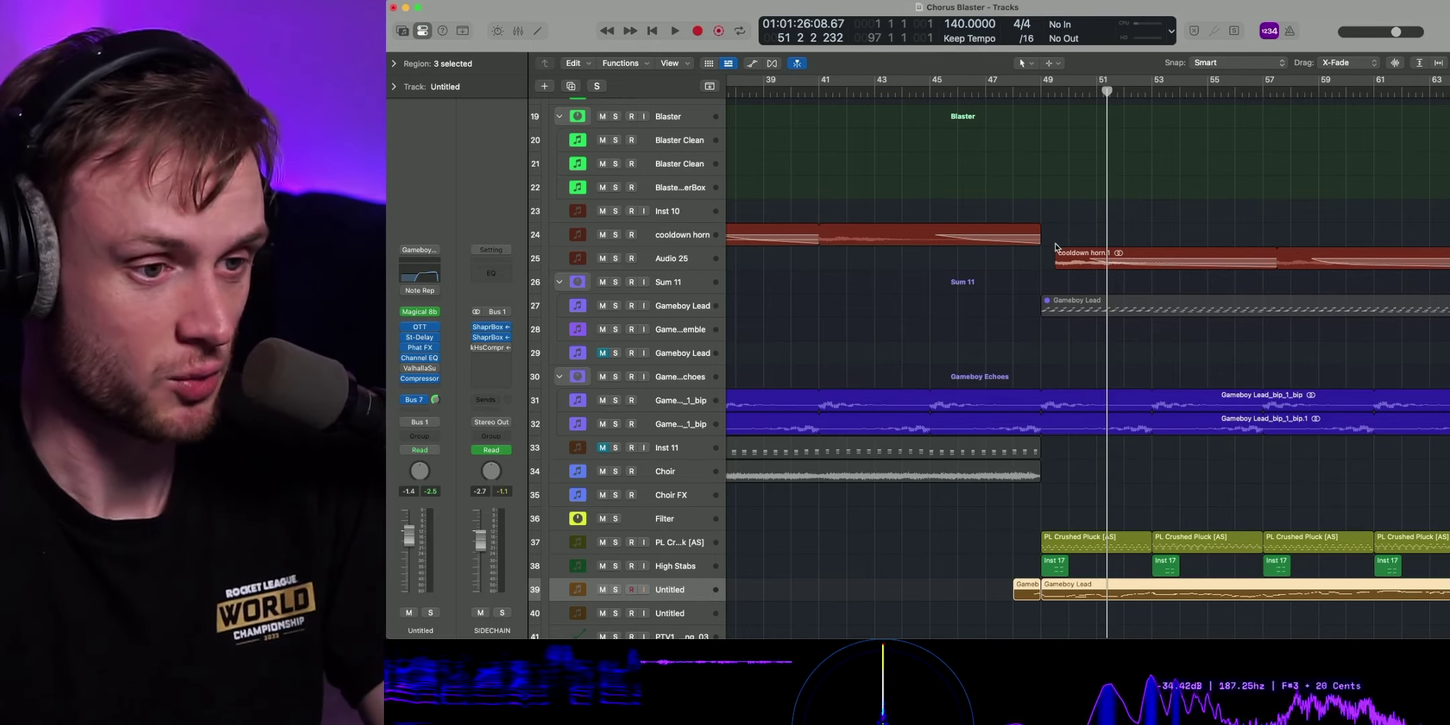
scroll(1133, 261, "down", 5)
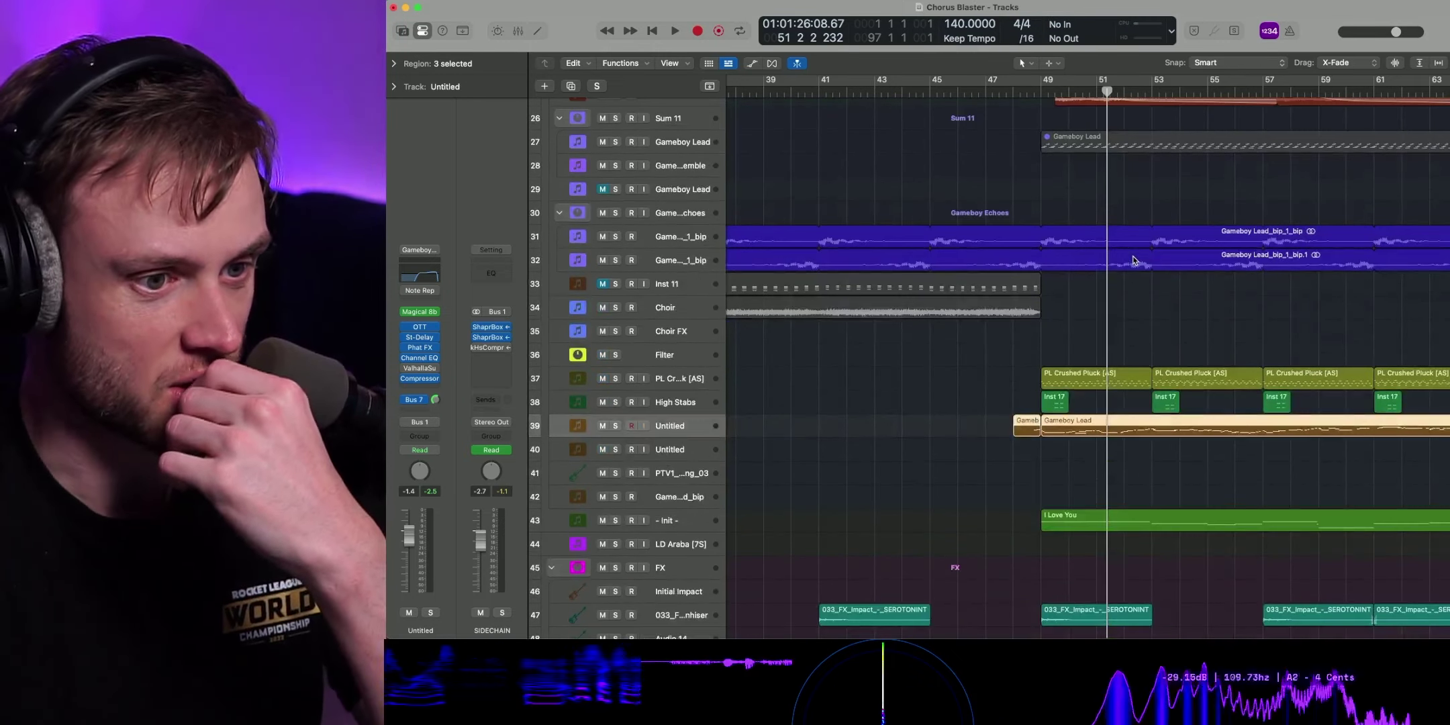
scroll(1131, 257, "up", 2)
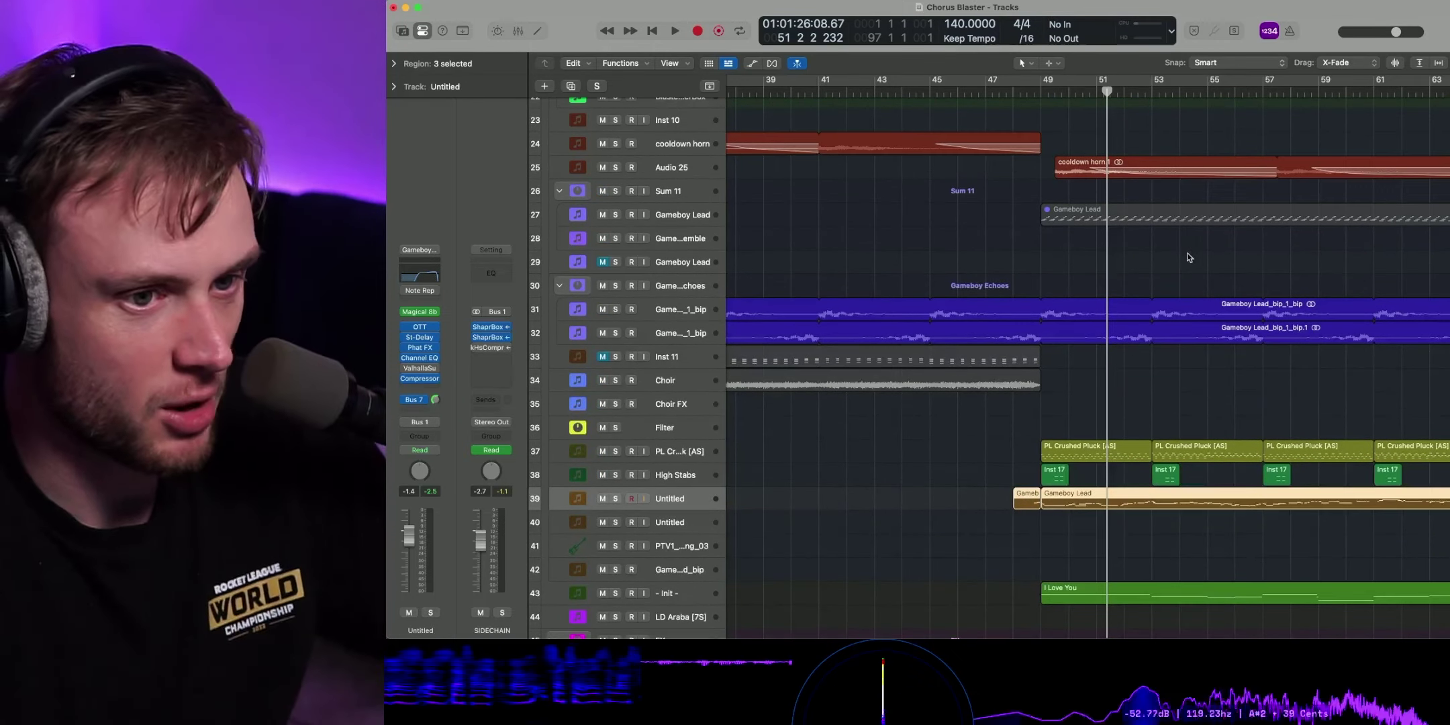
scroll(1188, 257, "up", 10)
scroll(1074, 262, "right", 8)
left_click(668, 389)
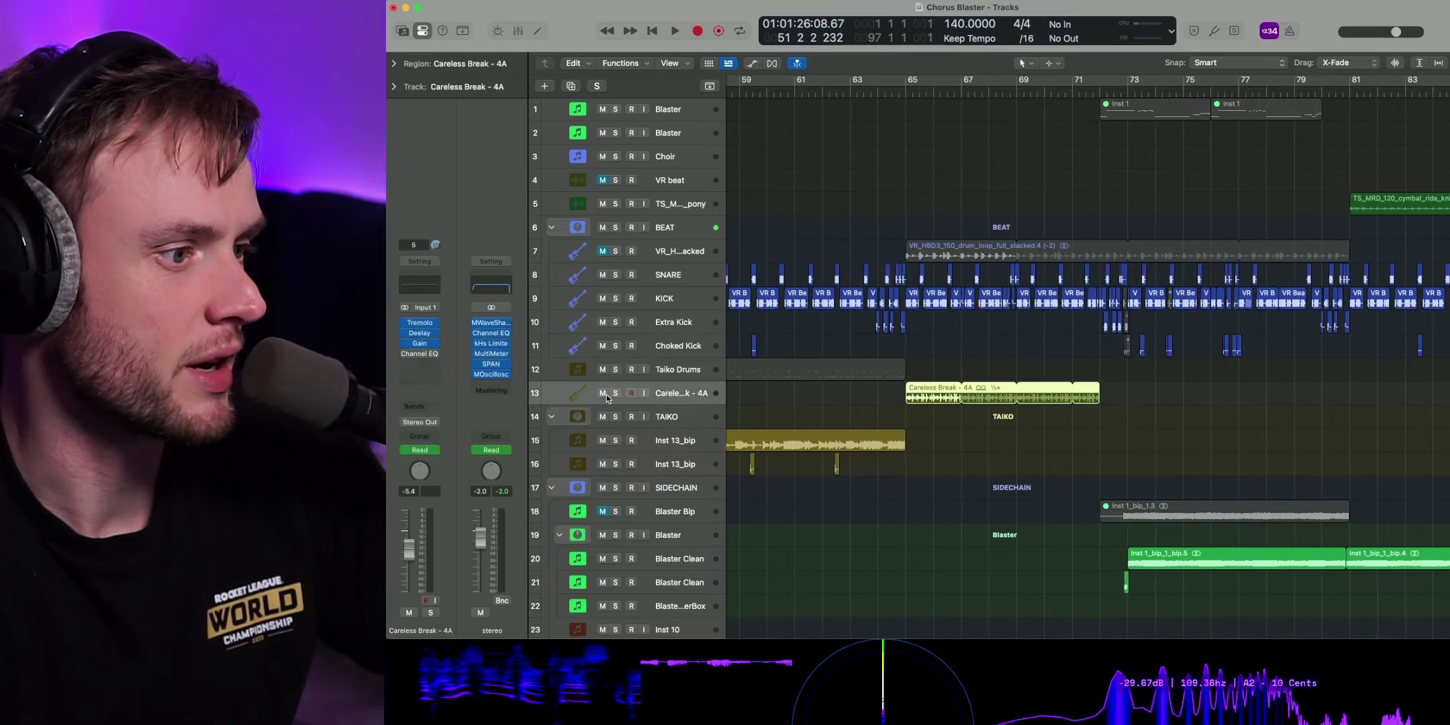
key("s")
left_click(906, 82)
key("space")
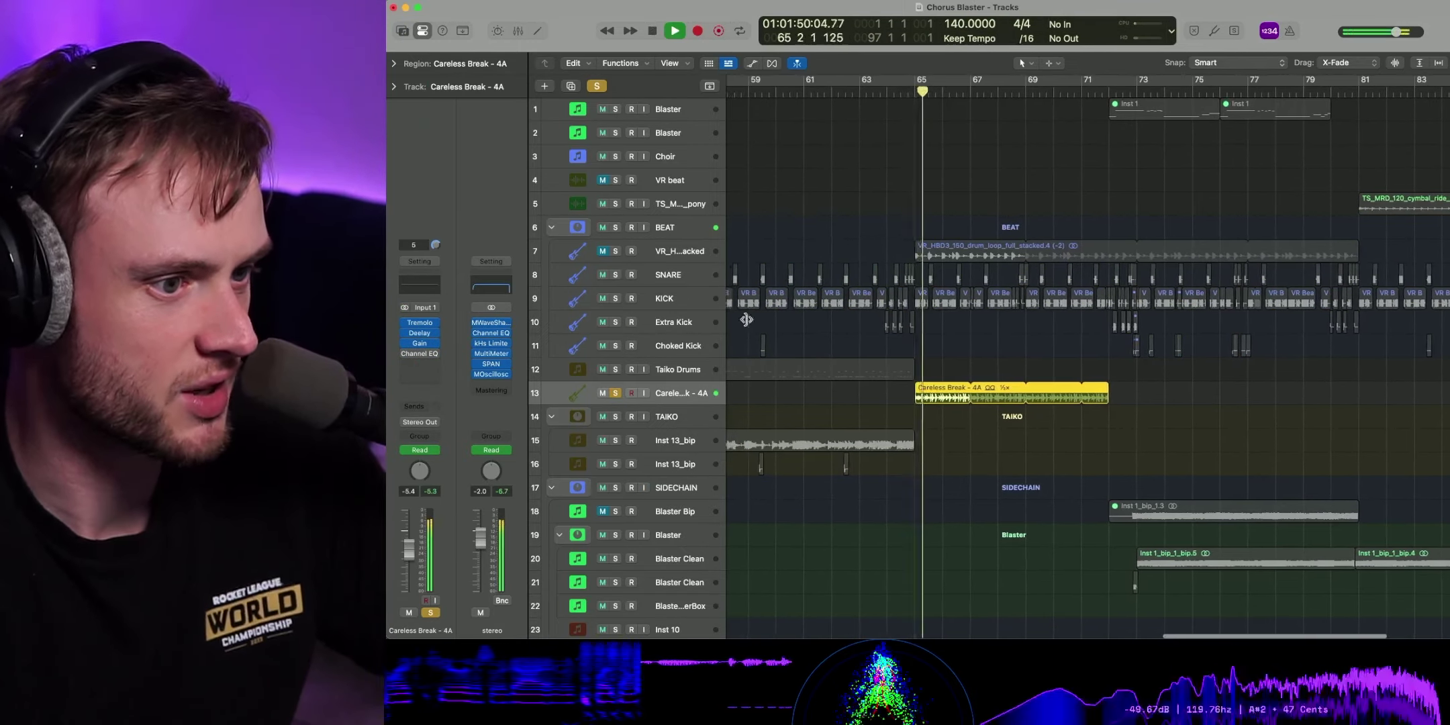
key("space")
left_click(615, 395)
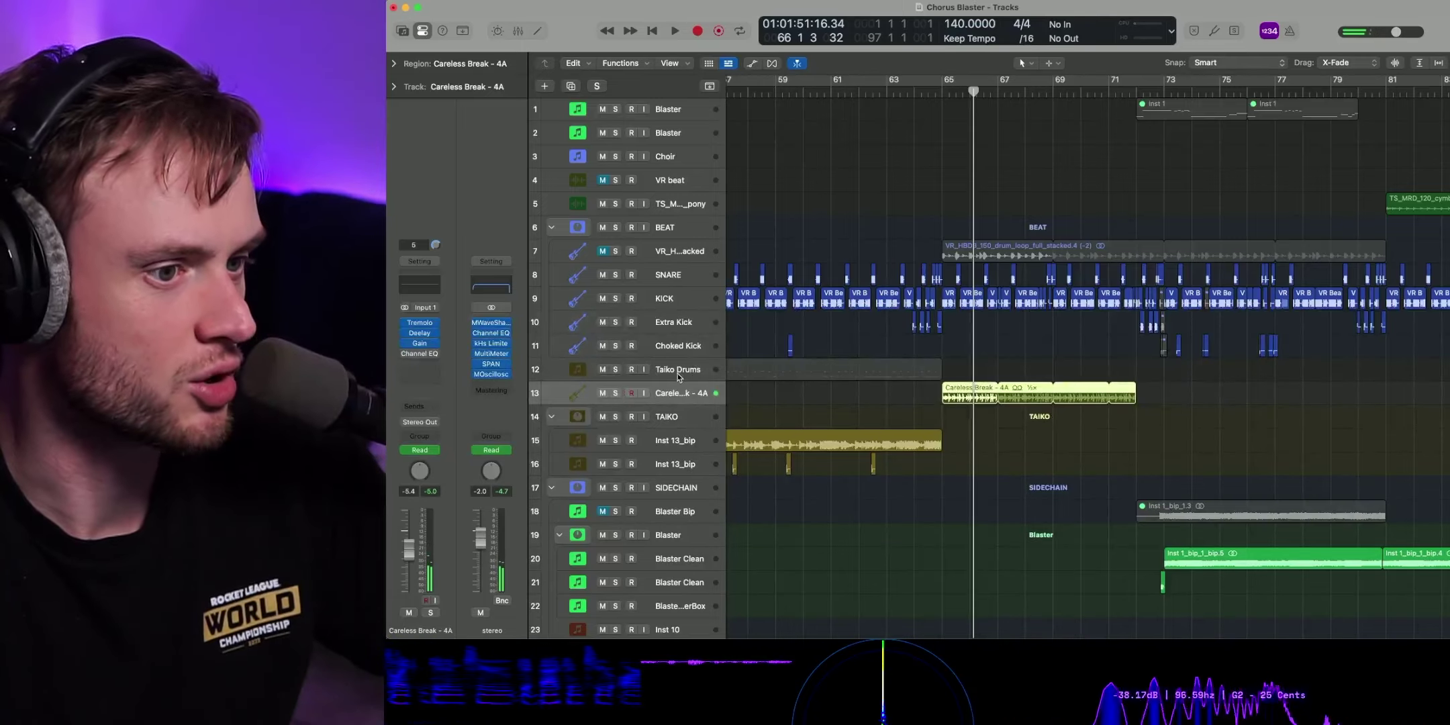
- Show the automation, switch the Careless Break - 4A lane from Gain to High Cut Frequency, and hide the automation again
key("a")
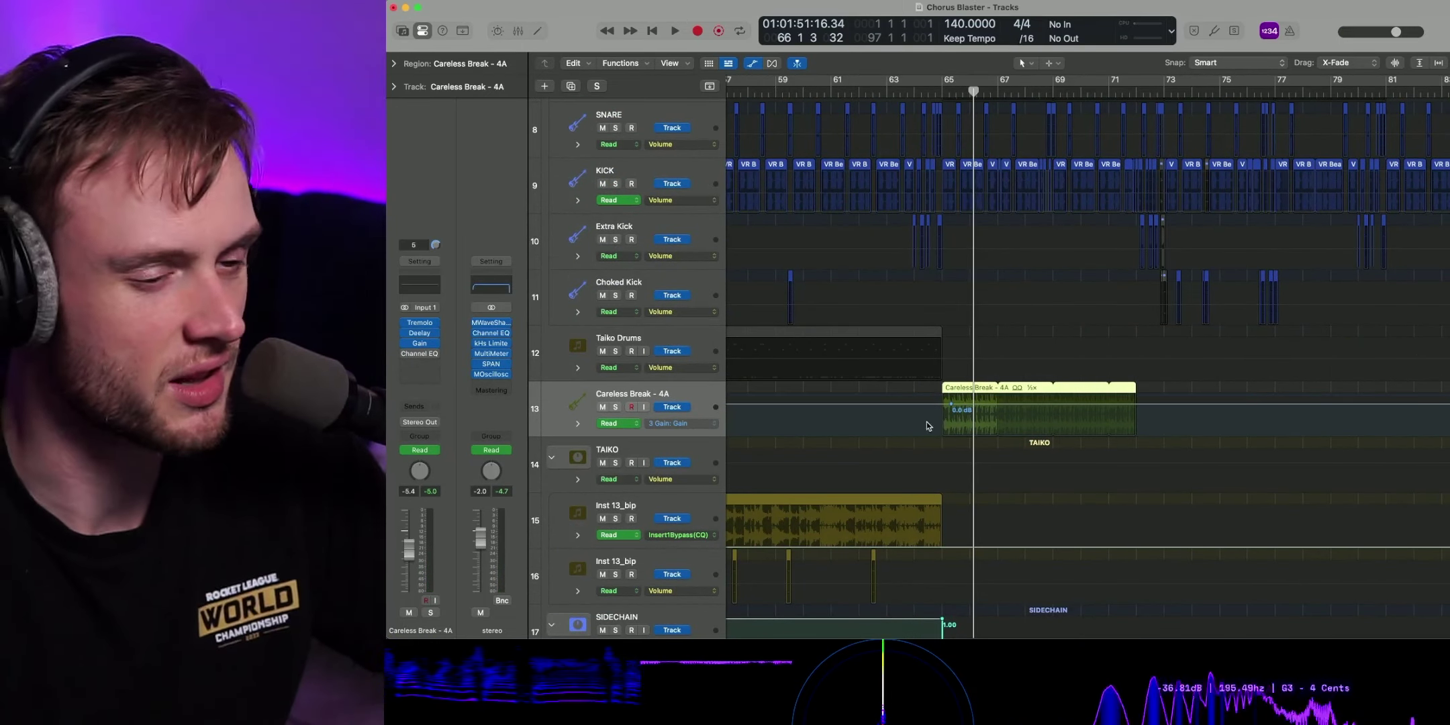
left_click(689, 430)
left_click(752, 437)
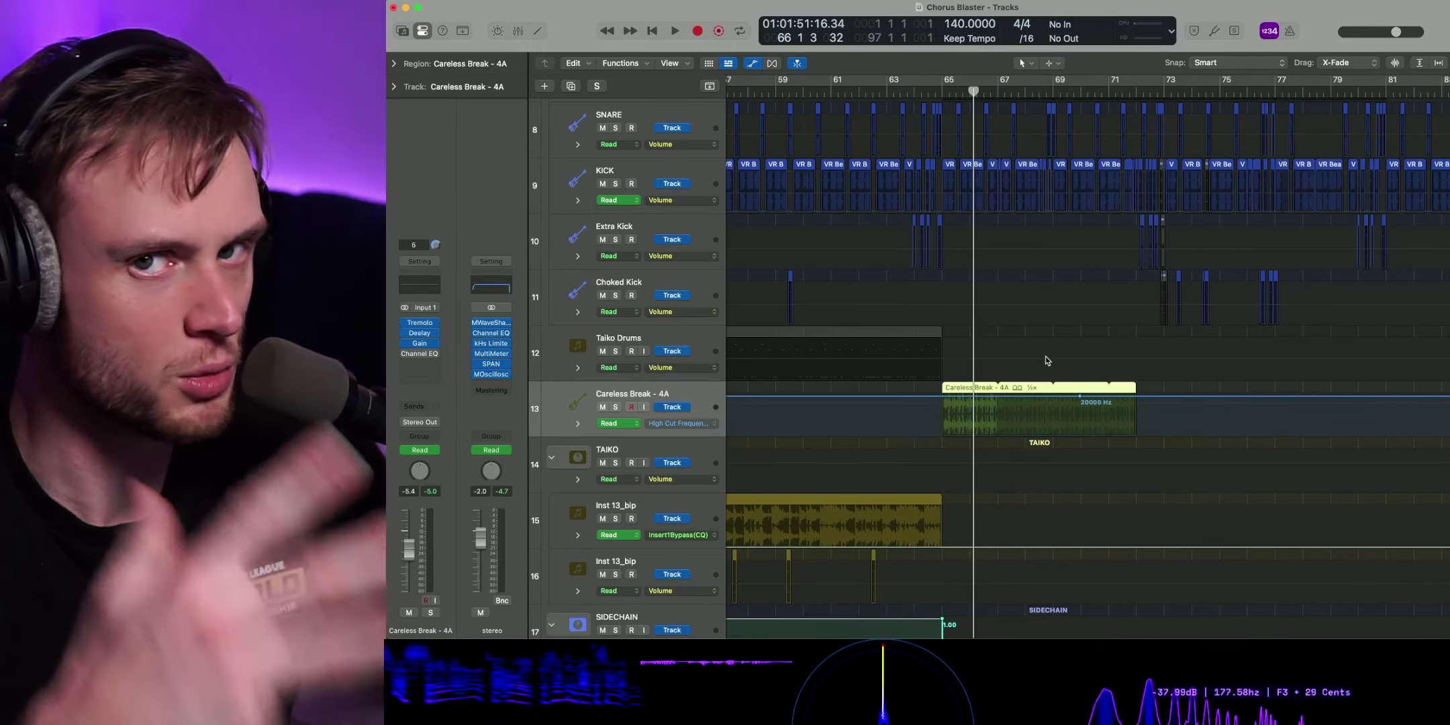
key("a")
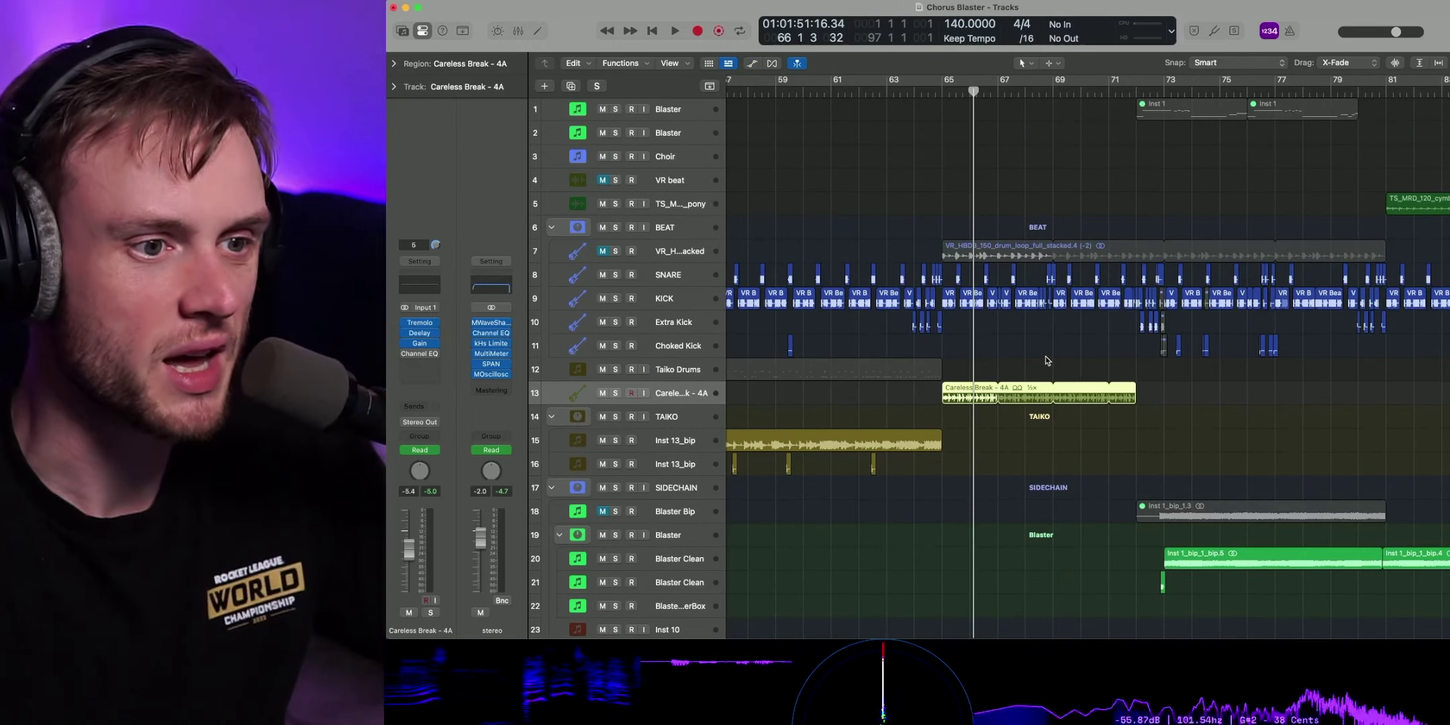
- Show the automation, play the BEAT track's gain rise in context from bar 69 to bar 73, and hide the automation
key("a")
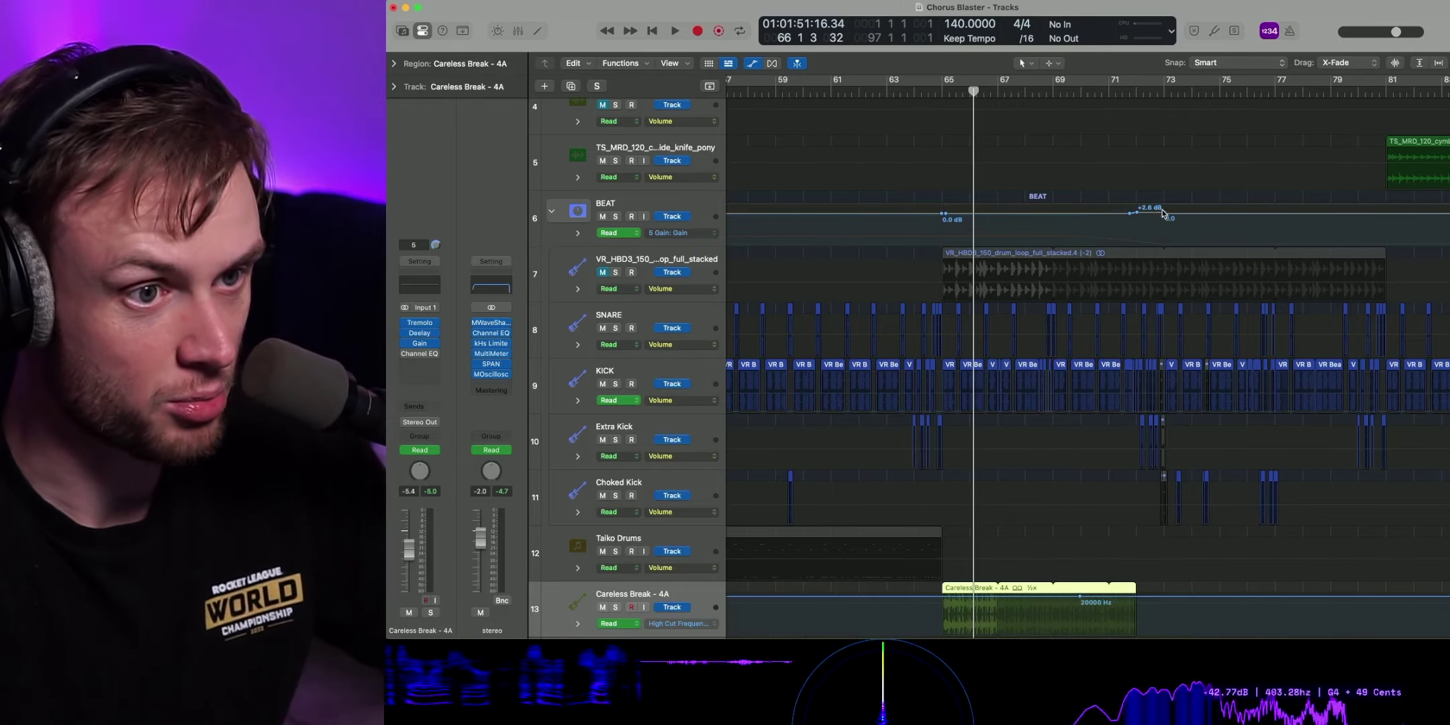
left_click(1155, 92)
key("space")
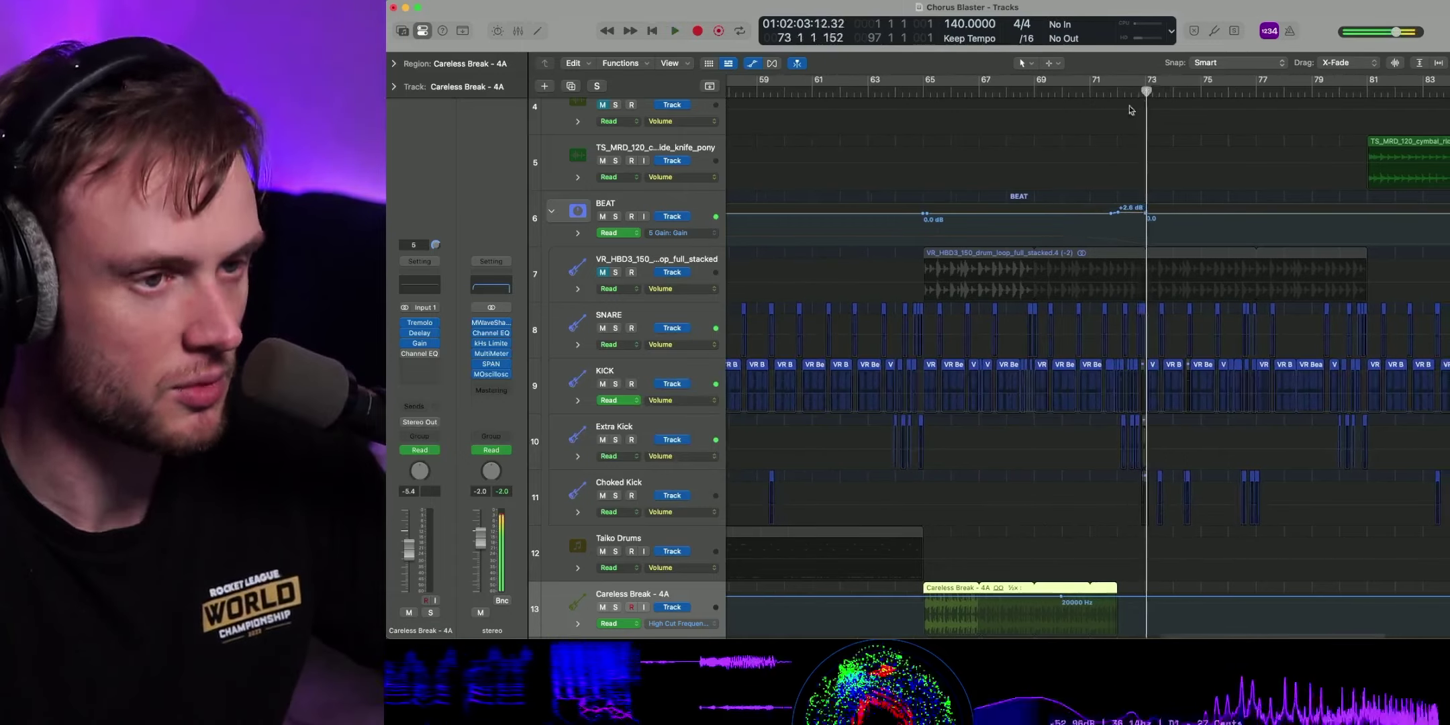
left_click(1109, 91)
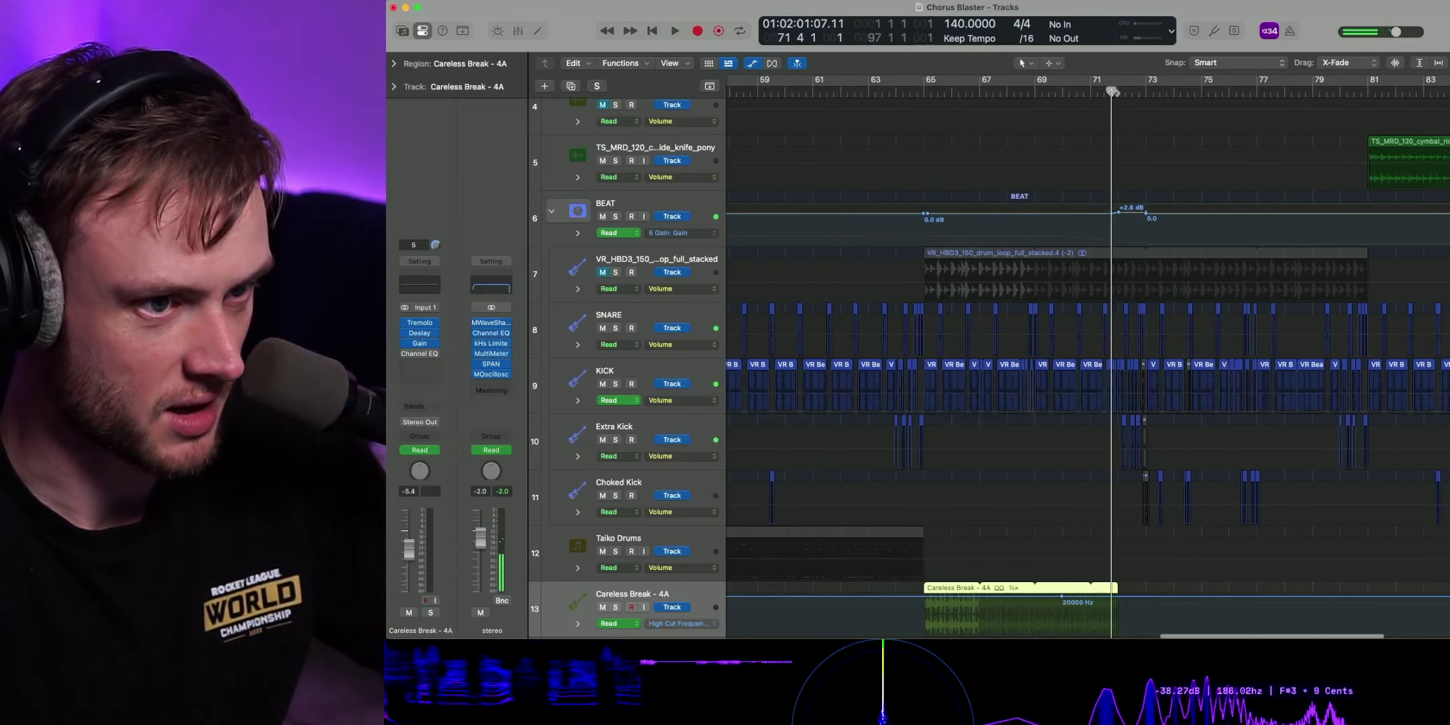
left_click(1070, 90)
left_click(1038, 91)
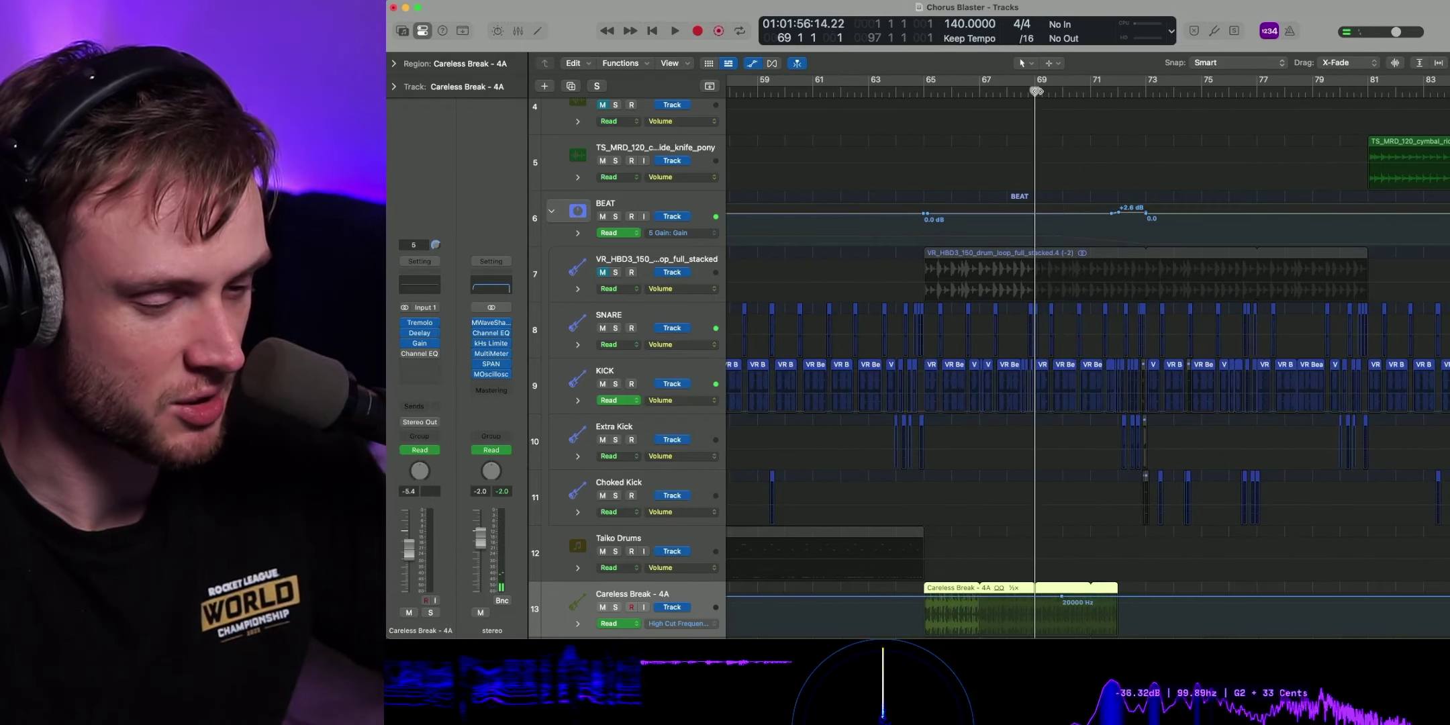
key("space")
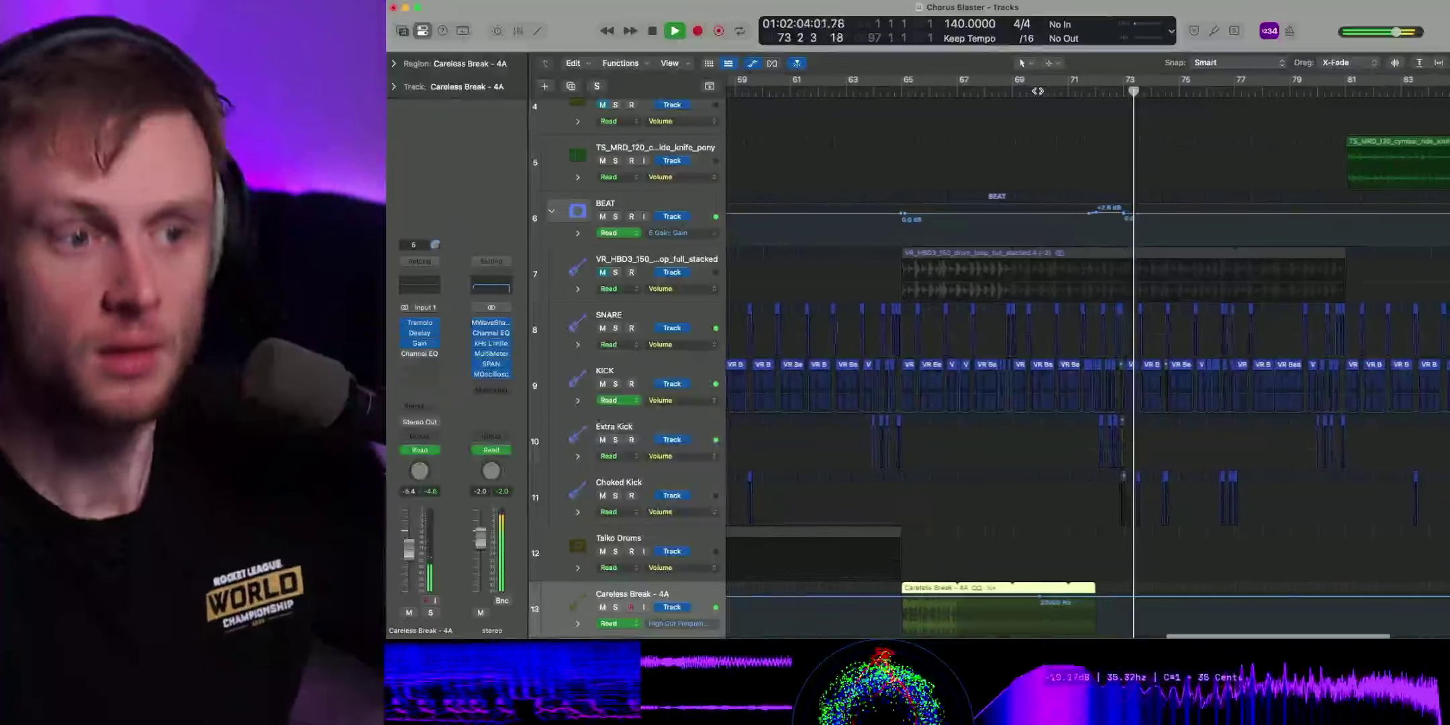
key("space")
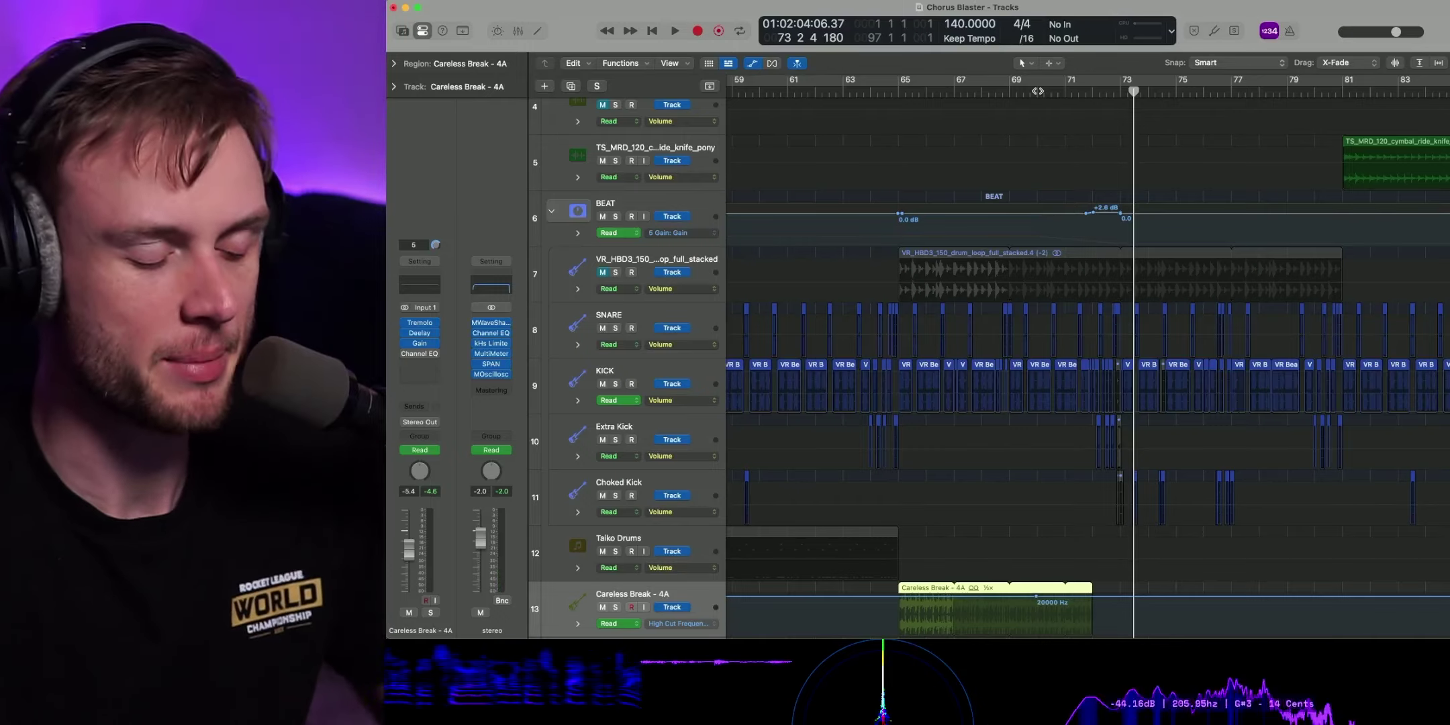
key("super+Up")
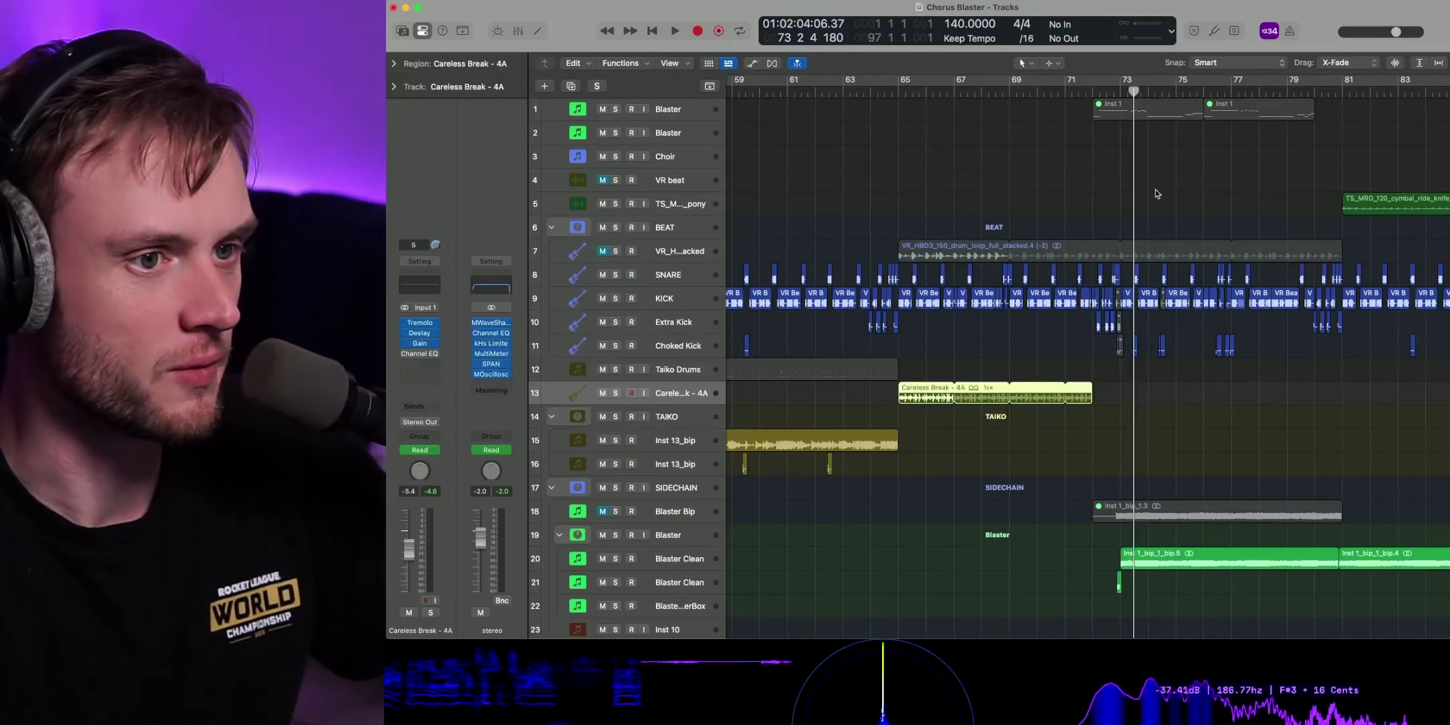
- Play the full mix from about bar 72, stop in bar 73, and look over the sections before and after it
key("comma")
key("space")
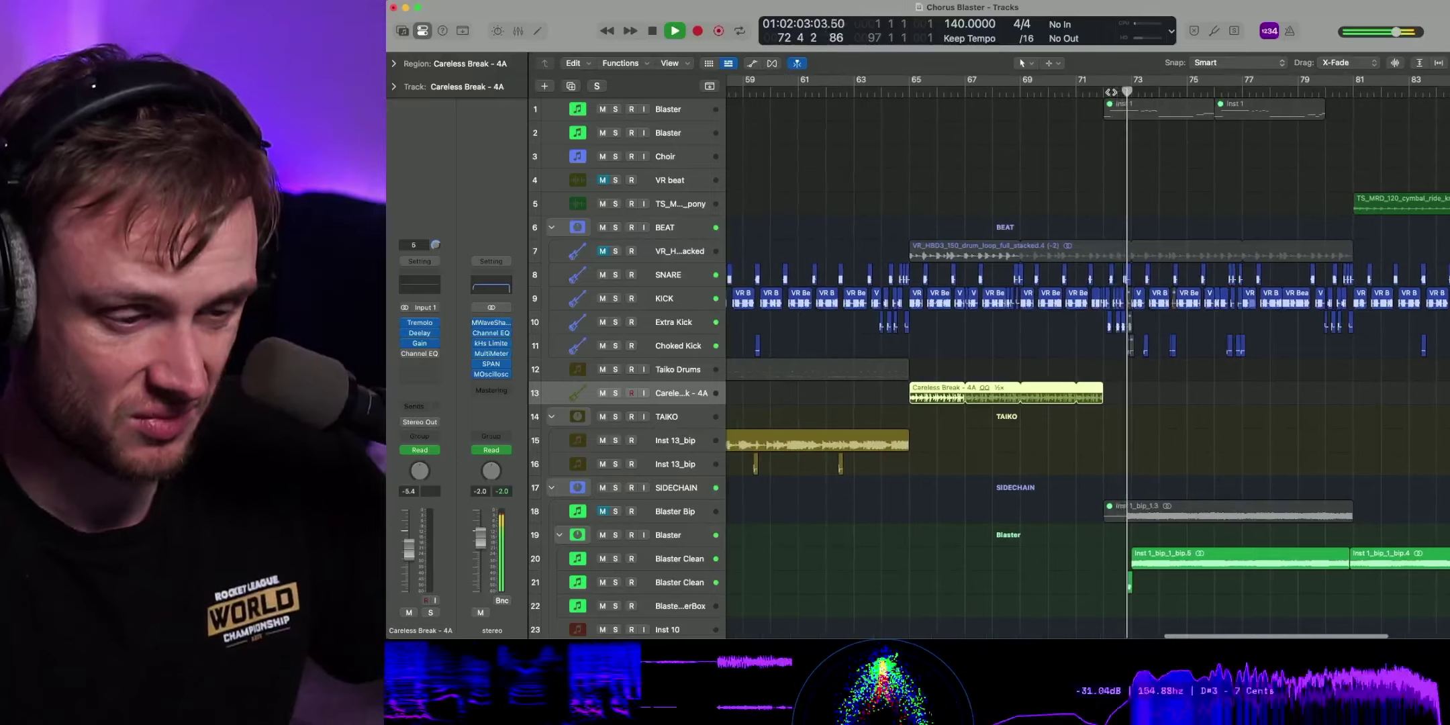
key("space")
key("space")
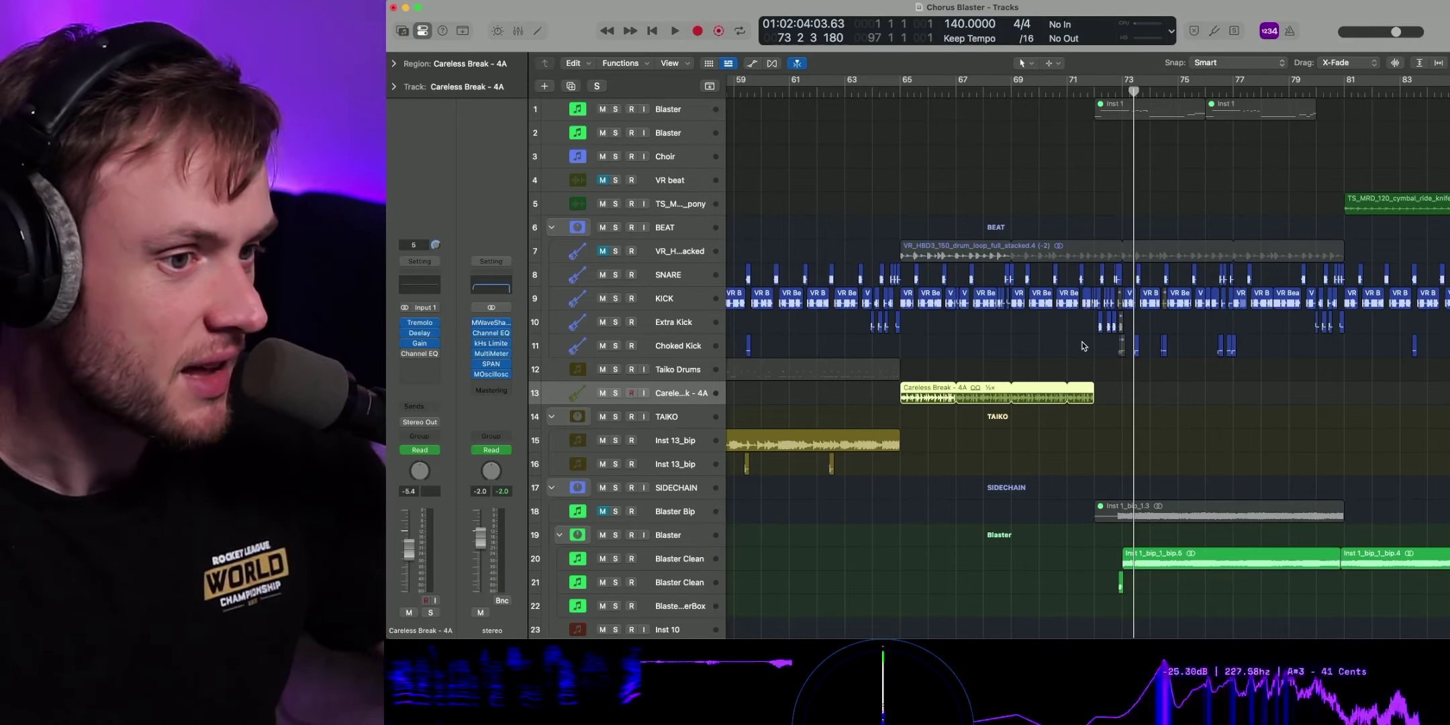
scroll(1083, 346, "right", 10)
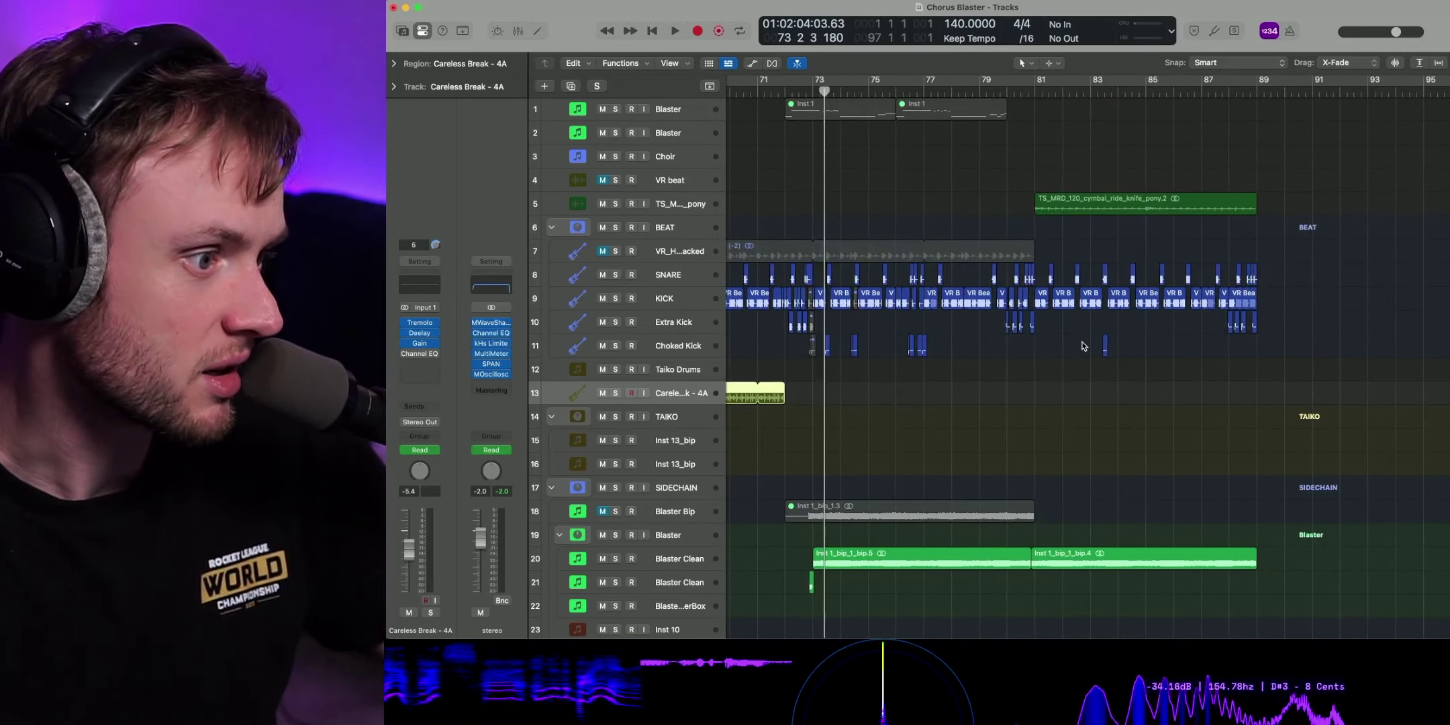
scroll(1082, 345, "left", 10)
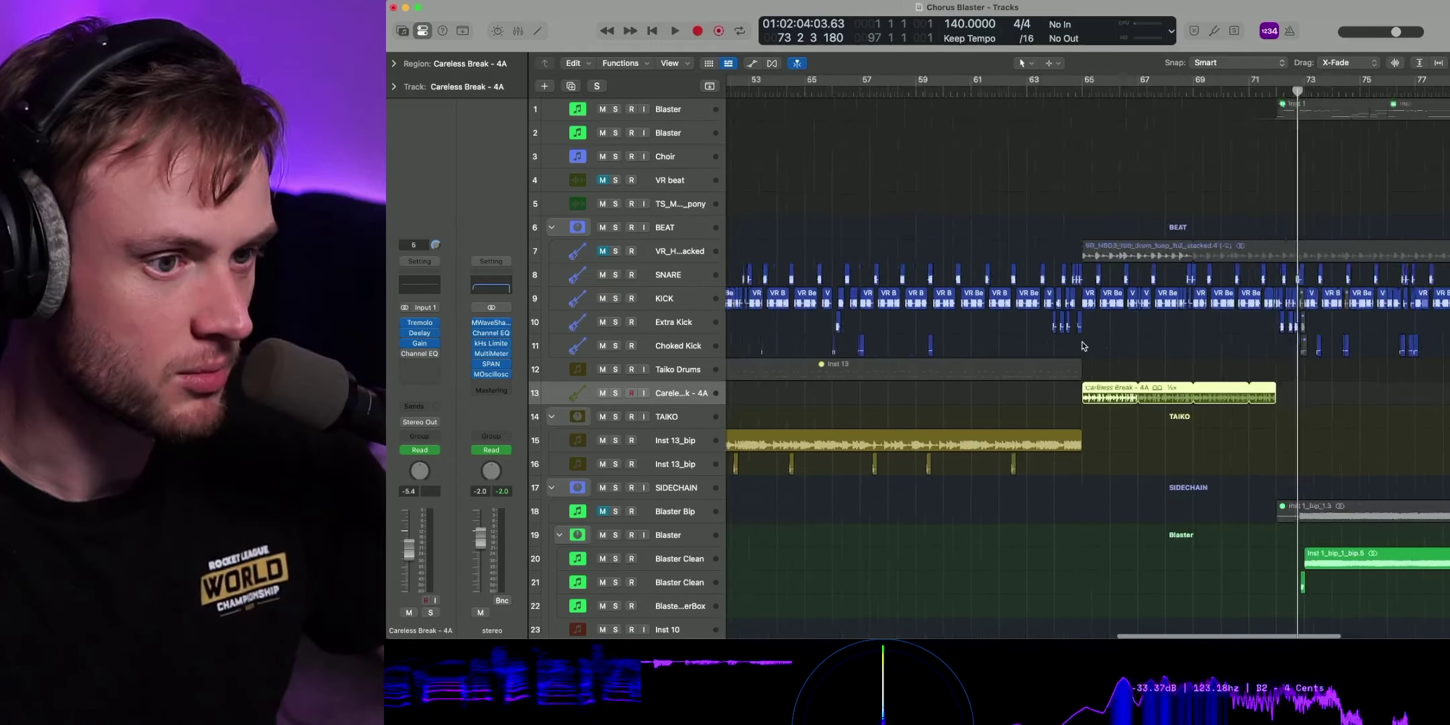